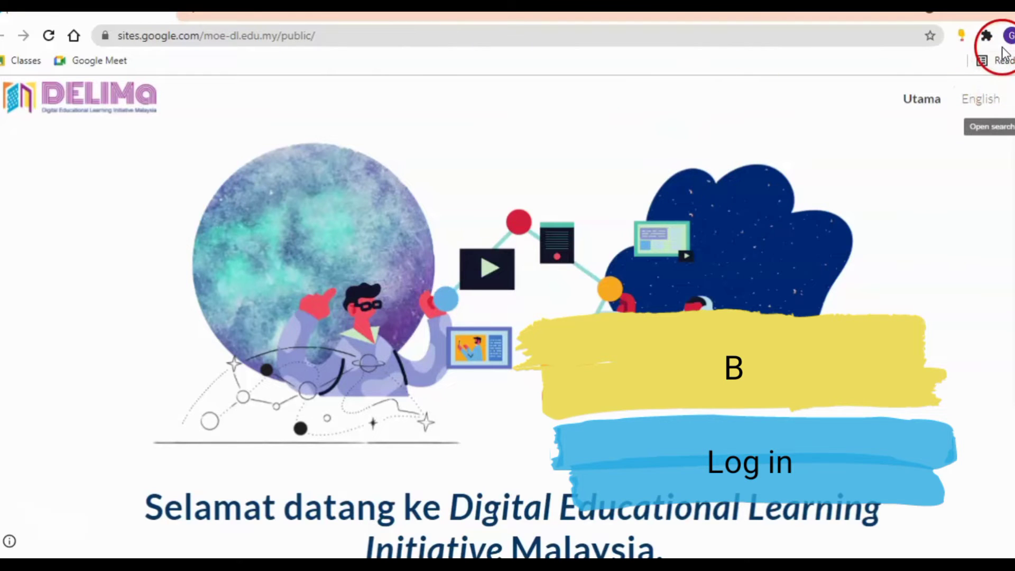
Search the web for "jamboard" and open the Google Jamboard site from the results
left_click(306, 35)
type("j")
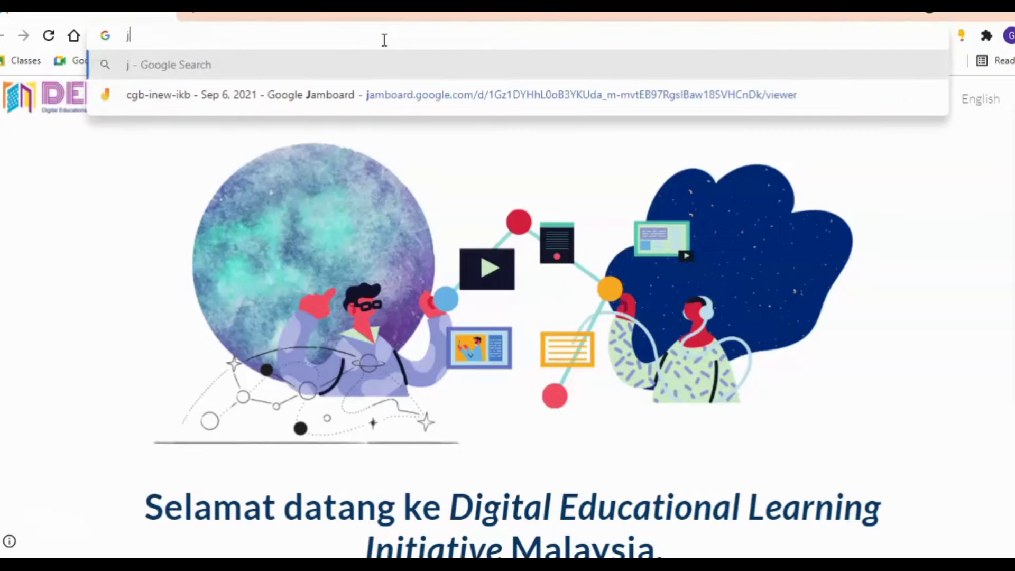
type("amboard")
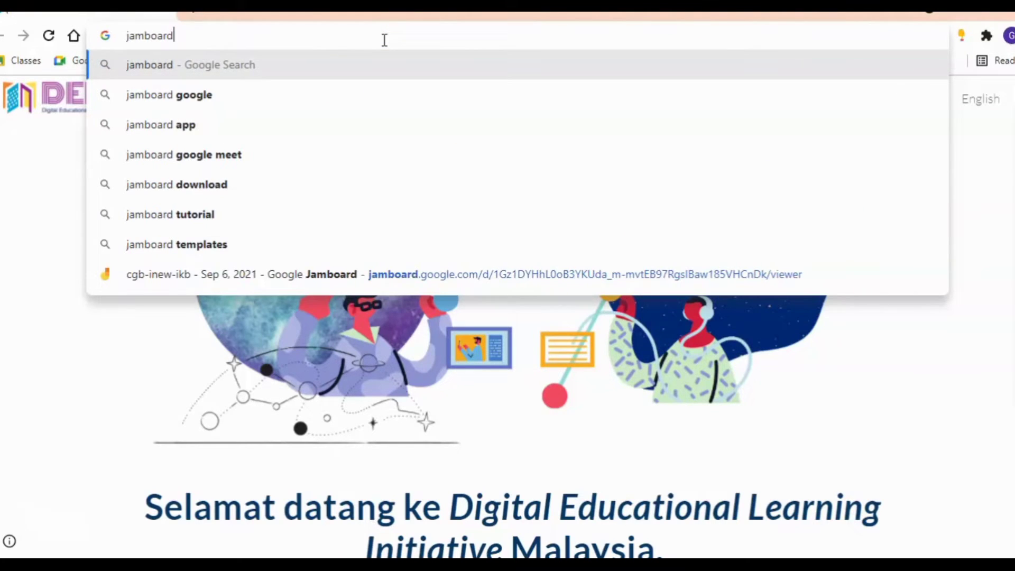
key("Return")
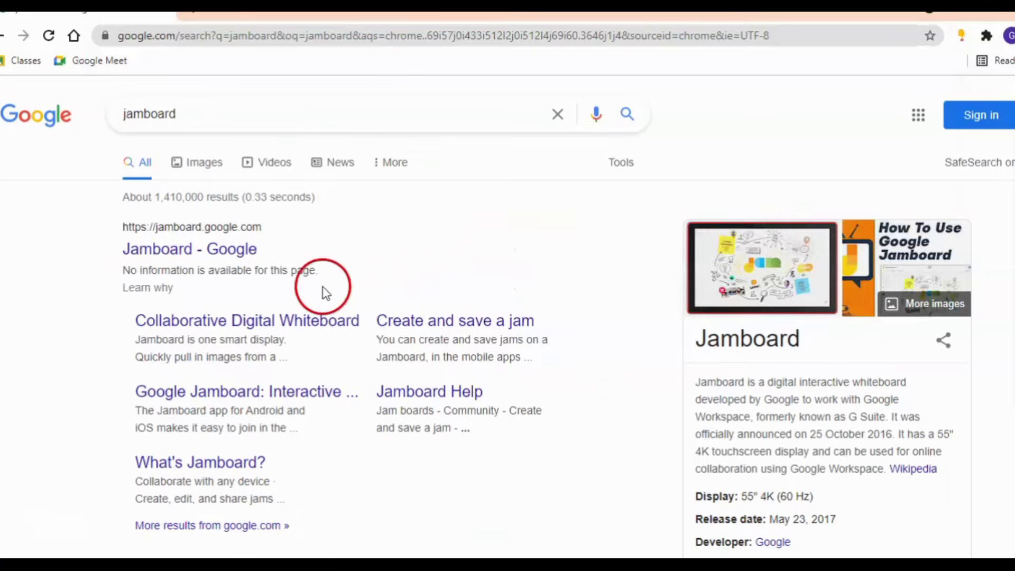
left_click(217, 253)
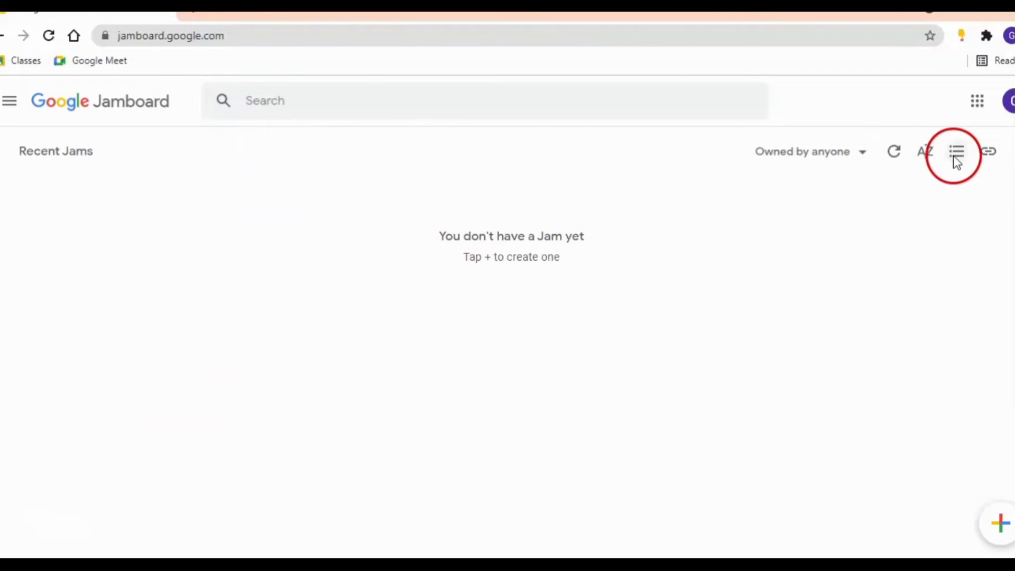
Browse the list of Google apps and open Jamboard from it in a second browser tab
left_click(977, 103)
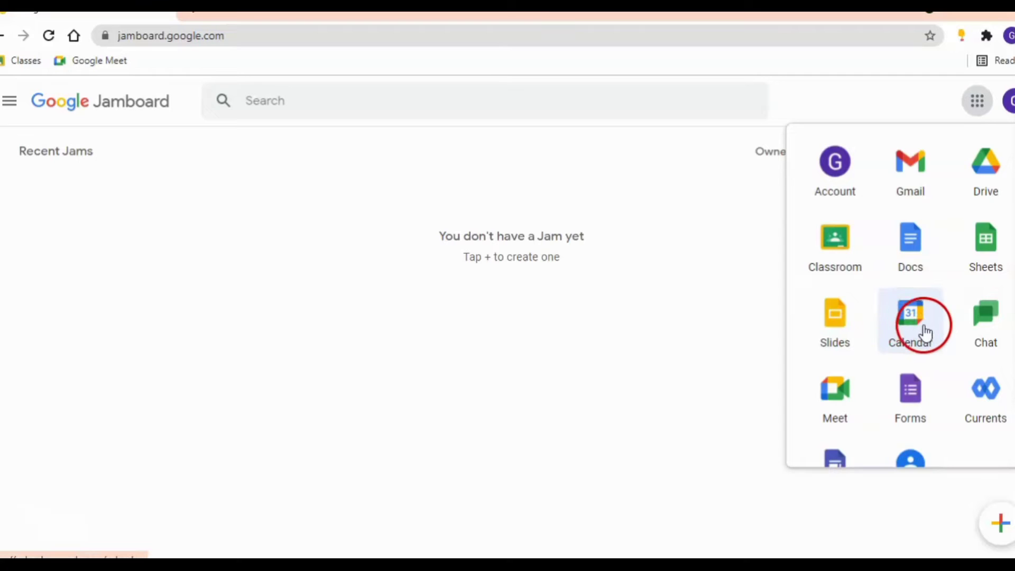
scroll(920, 332, "down", 3)
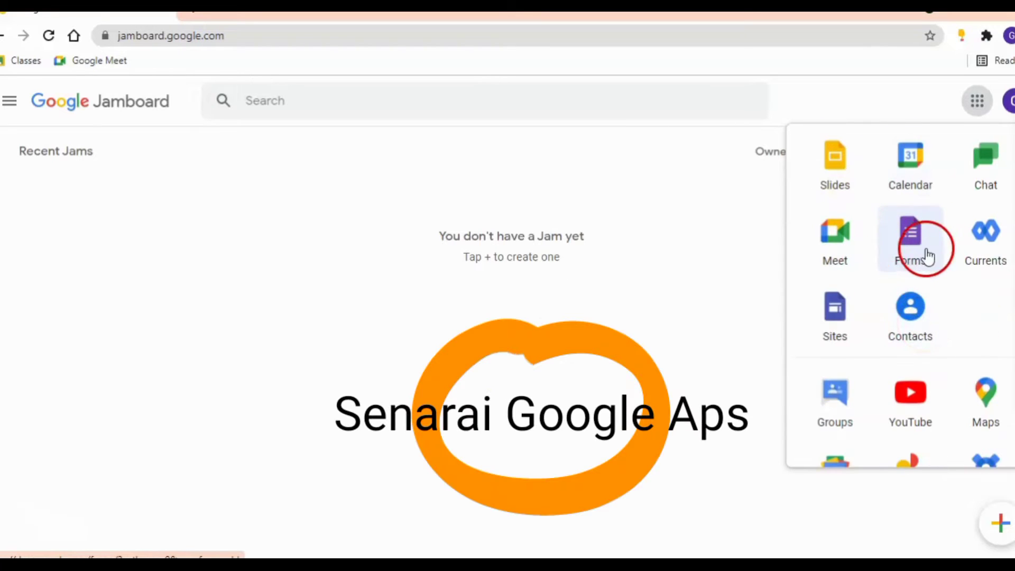
scroll(936, 258, "down", 3)
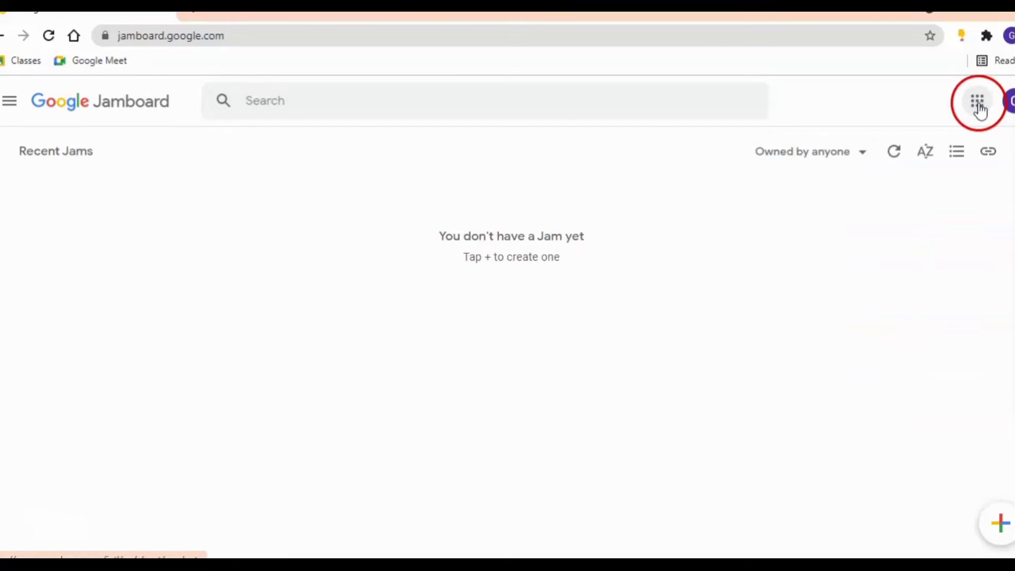
left_click(979, 102)
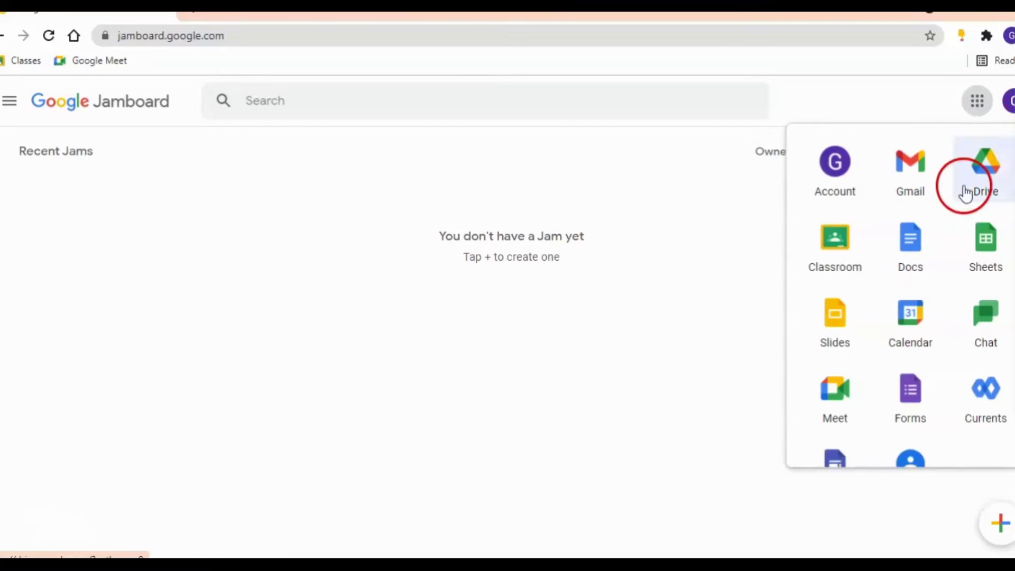
scroll(914, 303, "down", 4)
scroll(920, 306, "down", 3)
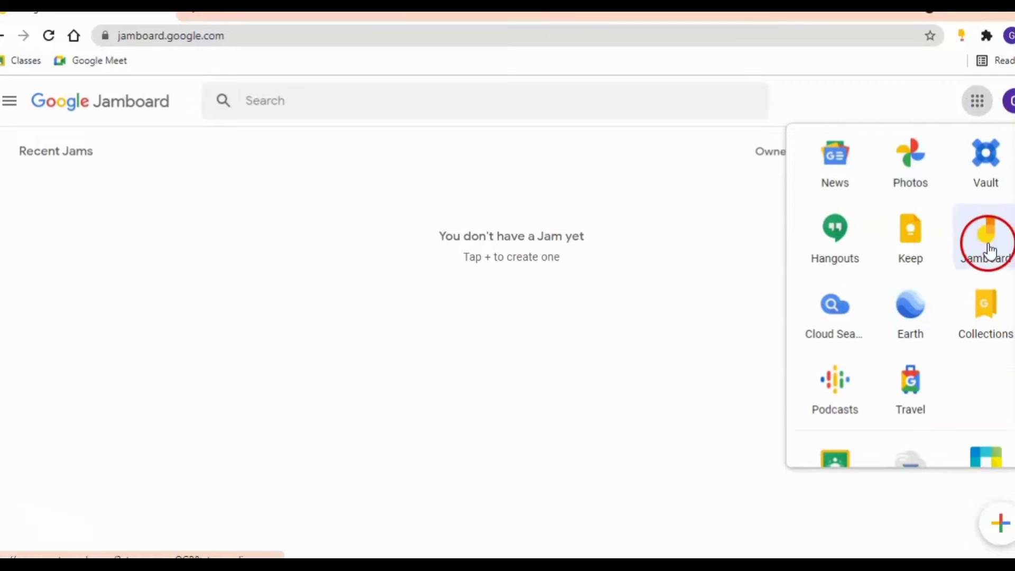
scroll(944, 297, "down", 2)
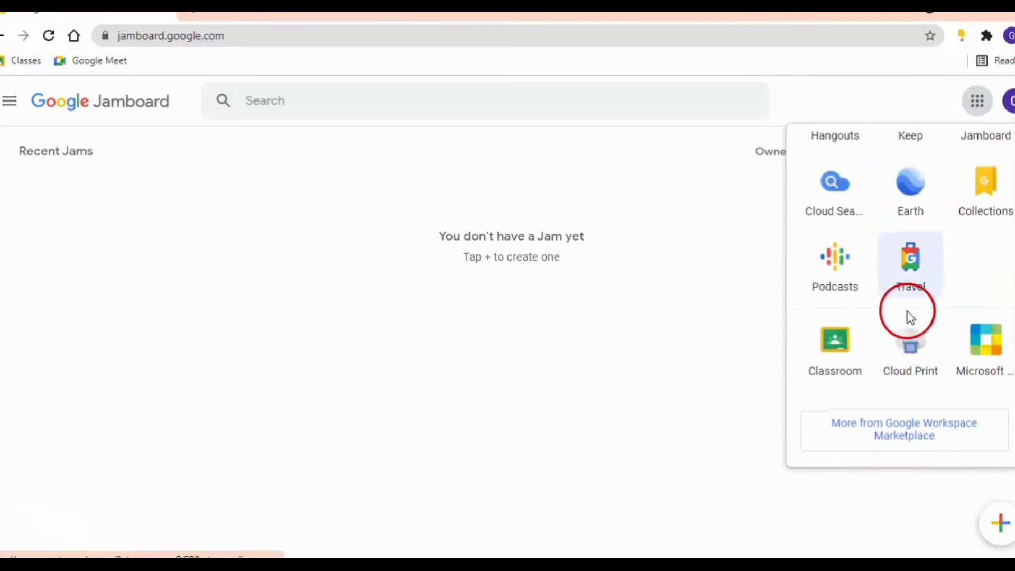
scroll(910, 253, "up", 8)
scroll(909, 254, "down", 6)
scroll(913, 212, "up", 2)
scroll(917, 220, "down", 2)
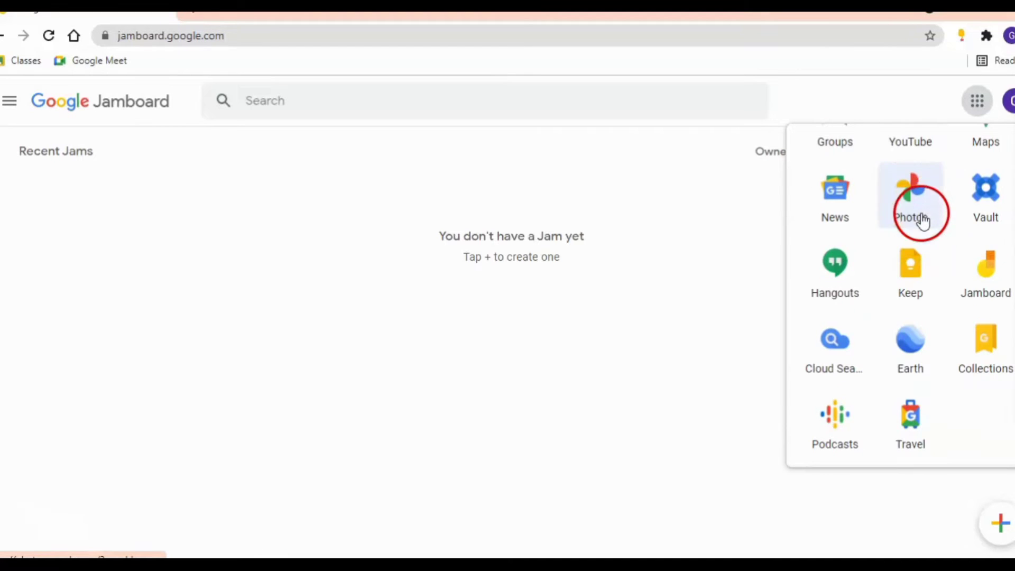
left_click(985, 276)
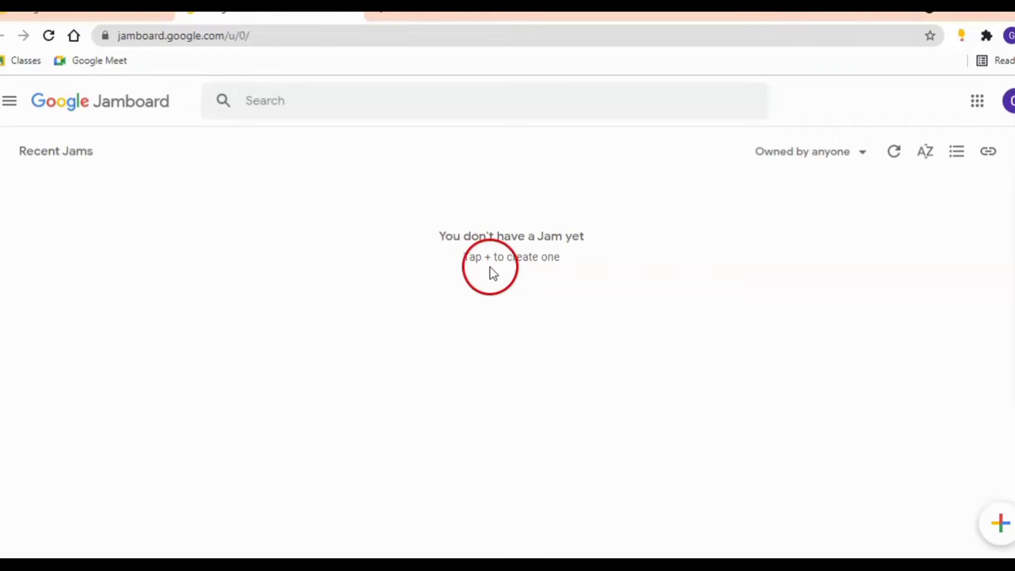
Compare the two open Jamboard tabs and close the duplicate one
left_click(80, 21)
left_click(227, 19)
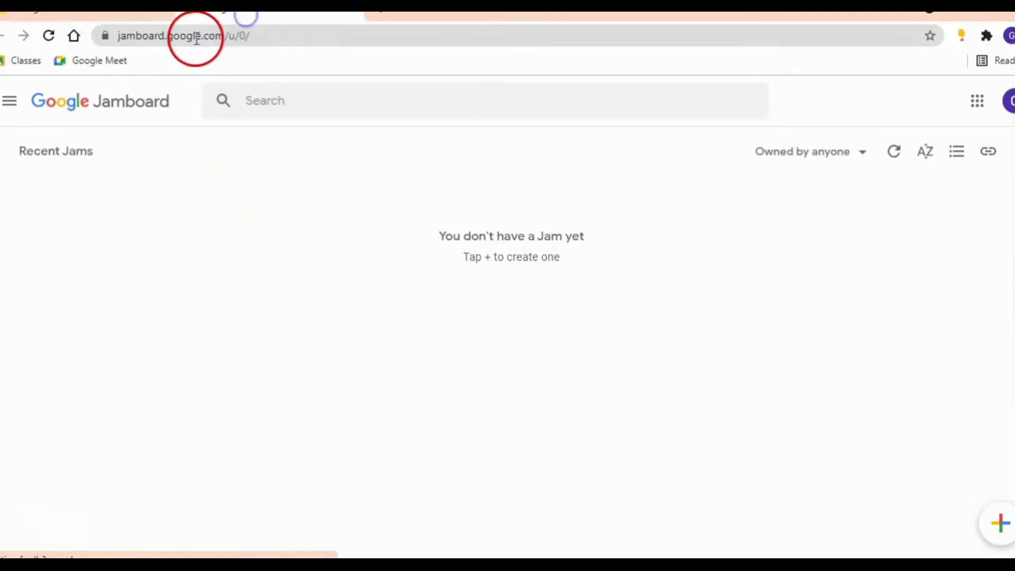
left_click(110, 17)
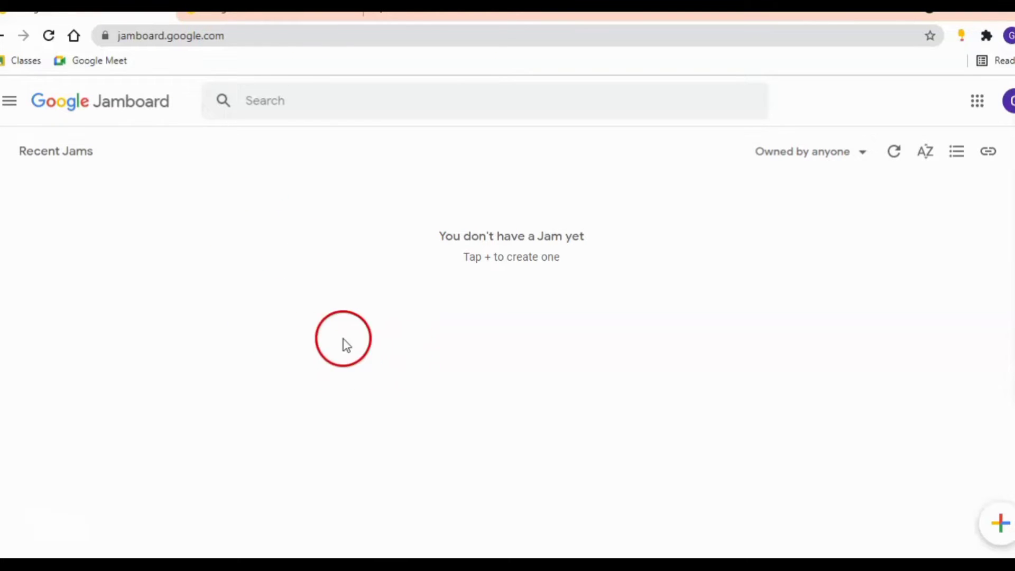
left_click(270, 16)
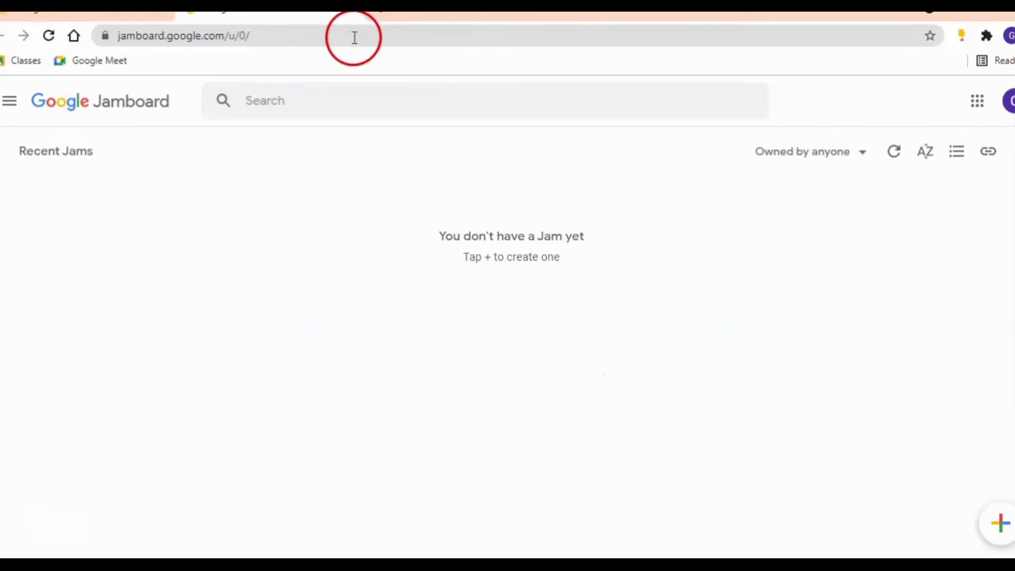
left_click(355, 15)
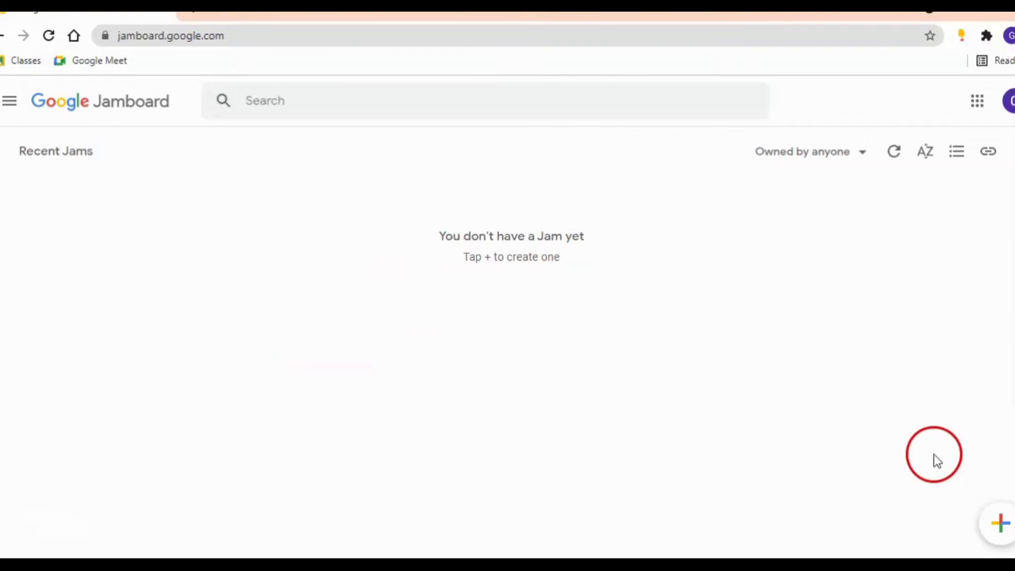
Create a new blank jam and choose the marker as the drawing tool
left_click(1001, 529)
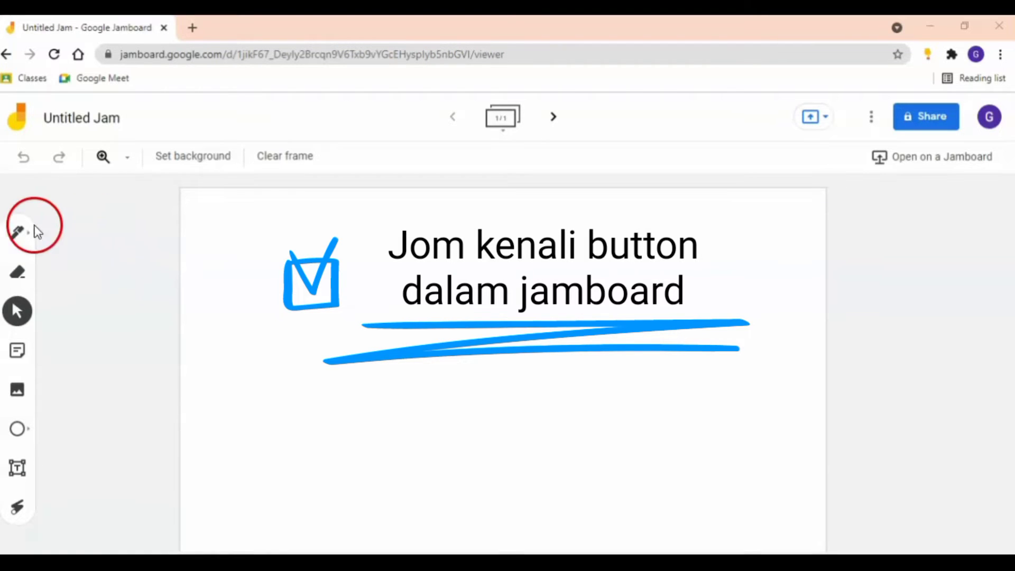
left_click(12, 240)
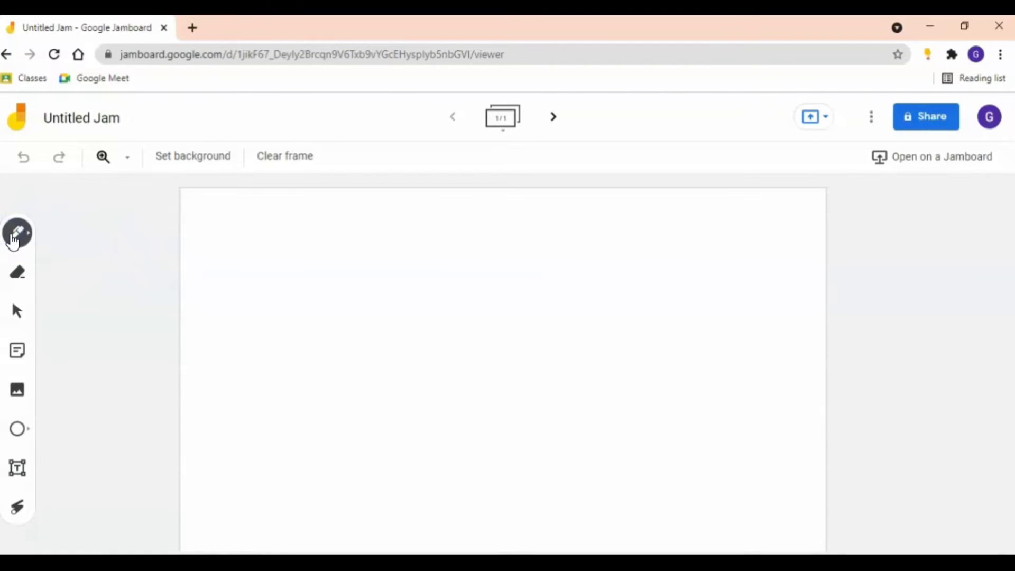
left_click(13, 240)
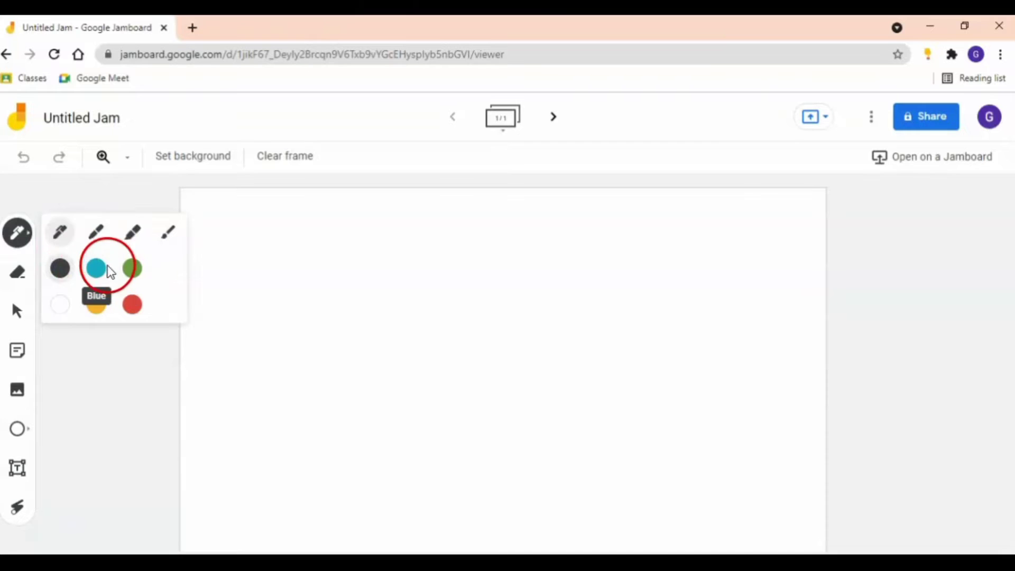
left_click(98, 241)
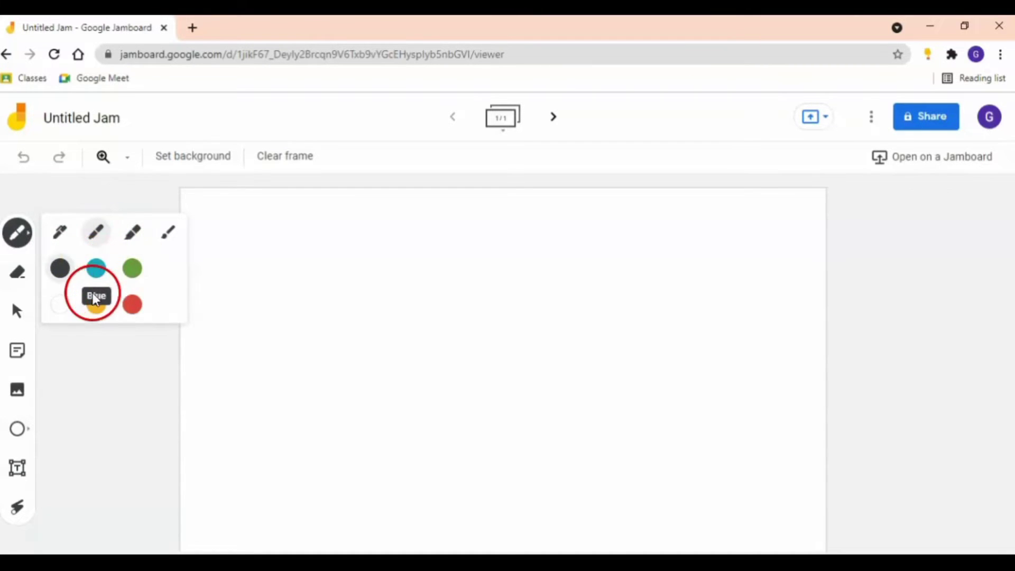
Draw a black freehand curve in the left half of the frame and erase parts of its left section
left_click(18, 275)
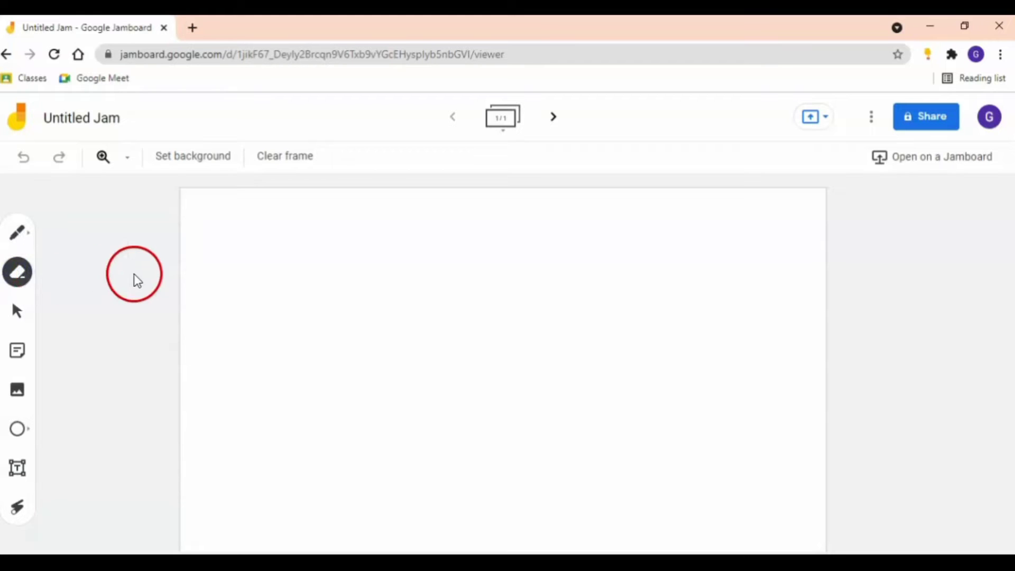
left_click(18, 243)
left_click_drag(284, 278, 383, 333)
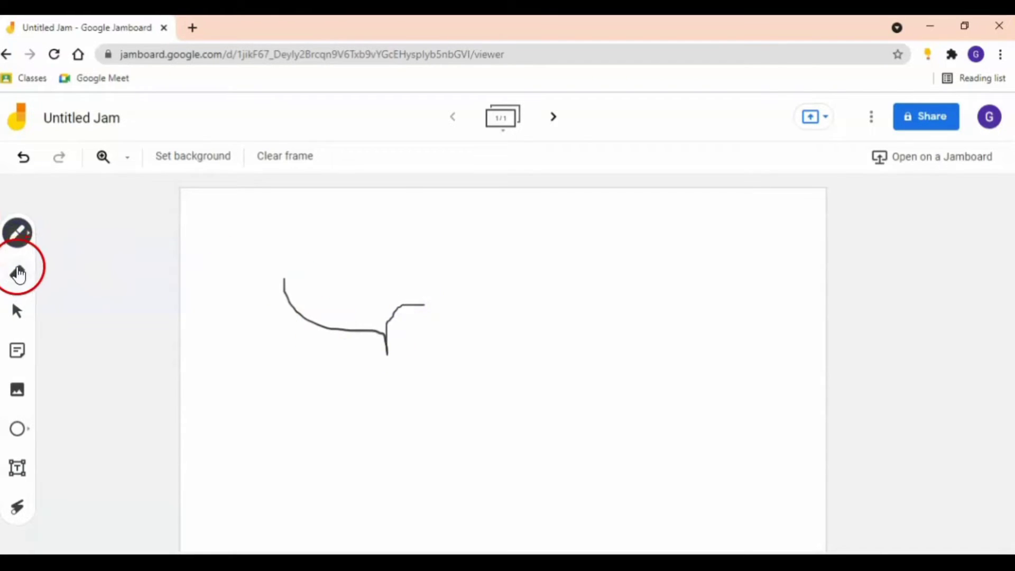
left_click(18, 272)
left_click_drag(279, 272, 300, 308)
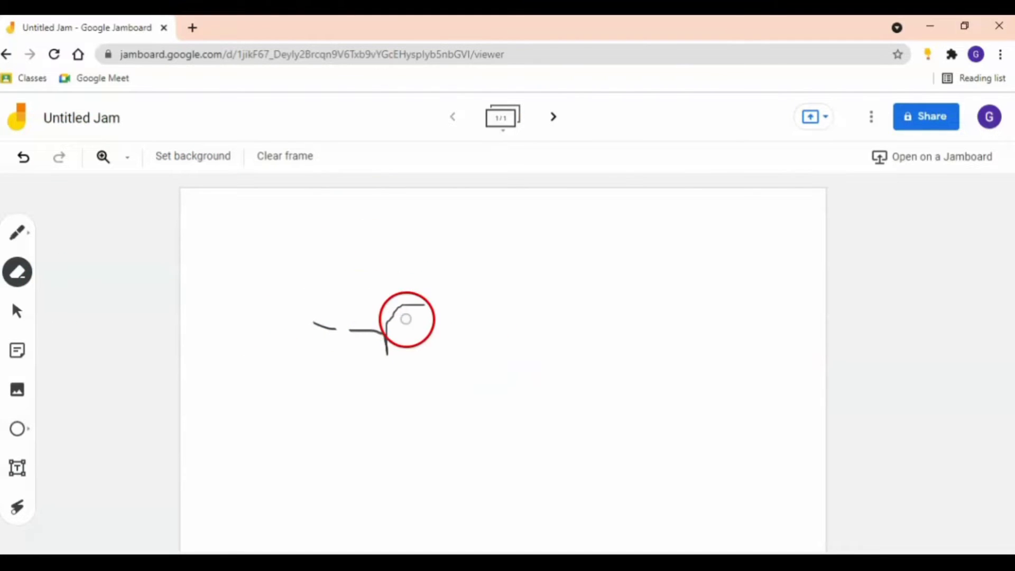
Draw several more black freehand strokes across the upper half of the frame with the marker
left_click(18, 313)
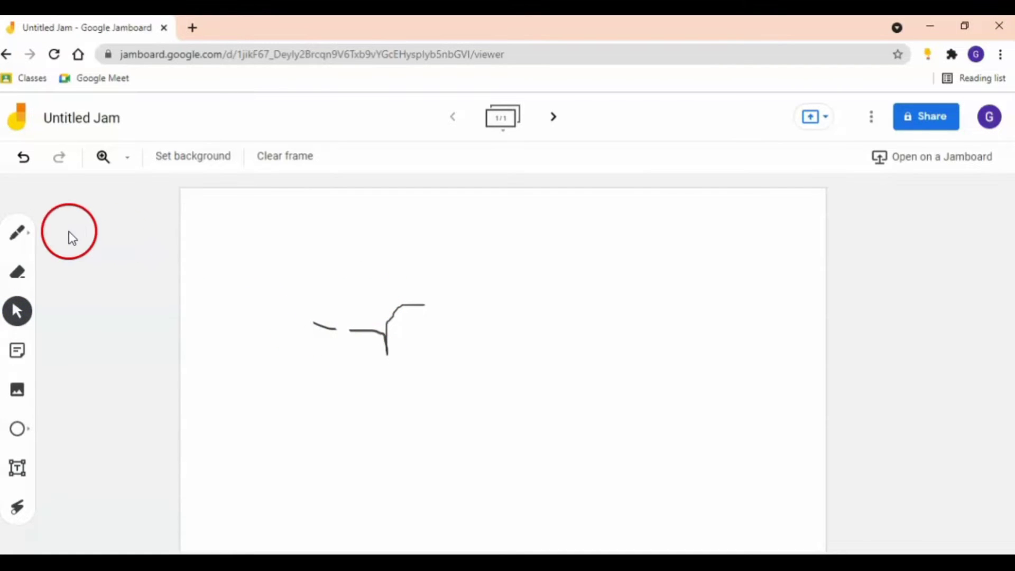
left_click(18, 232)
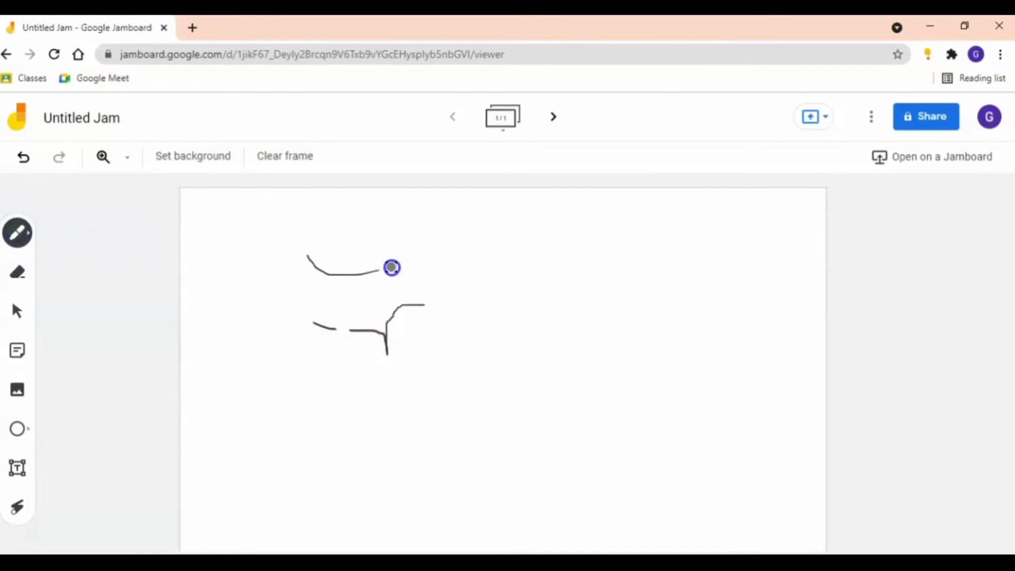
left_click_drag(219, 249, 251, 292)
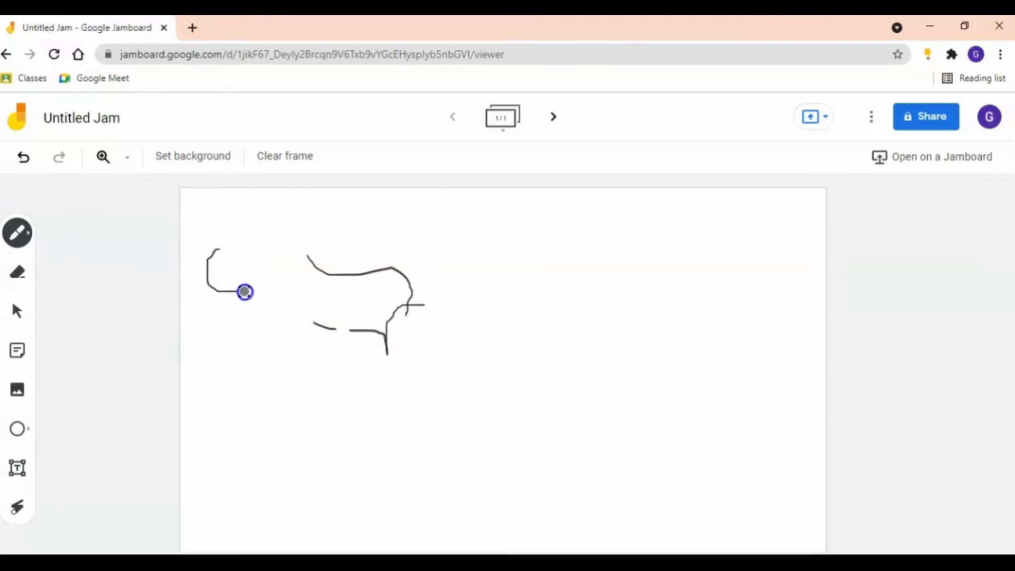
left_click_drag(573, 244, 714, 282)
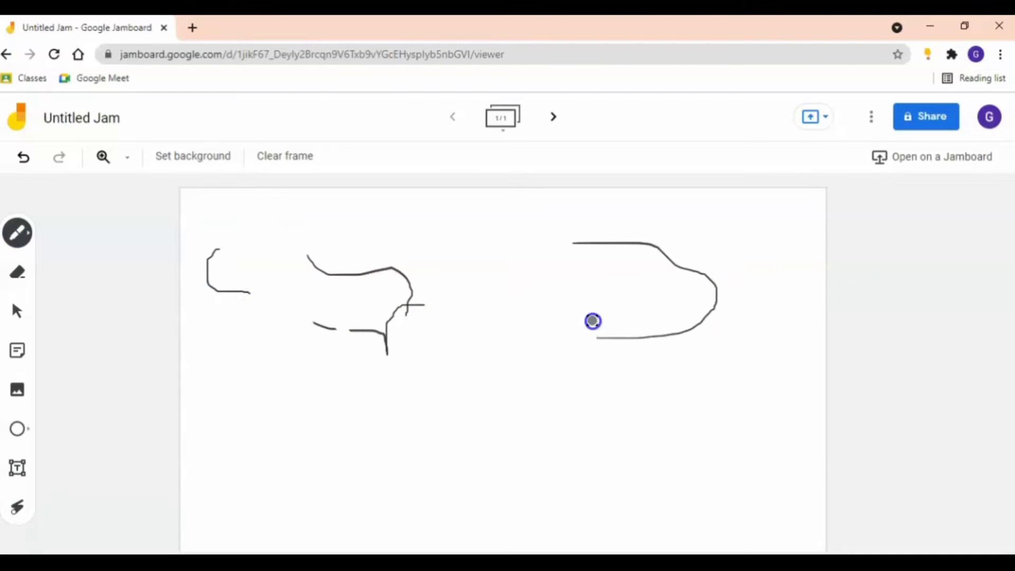
left_click_drag(486, 275, 486, 276)
left_click(11, 316)
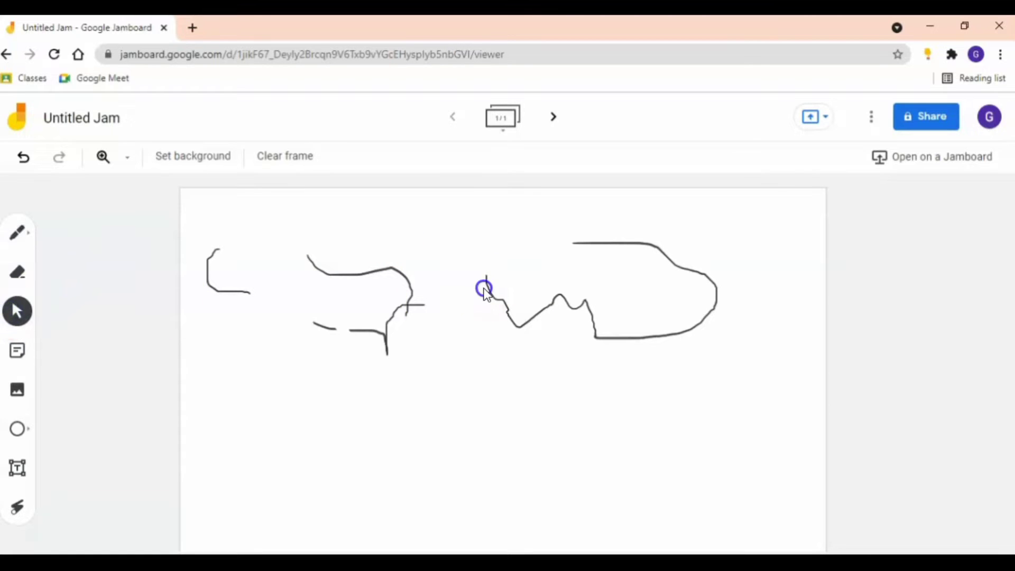
Add an orange sticky note with the text "contoh" to the frame
left_click(20, 350)
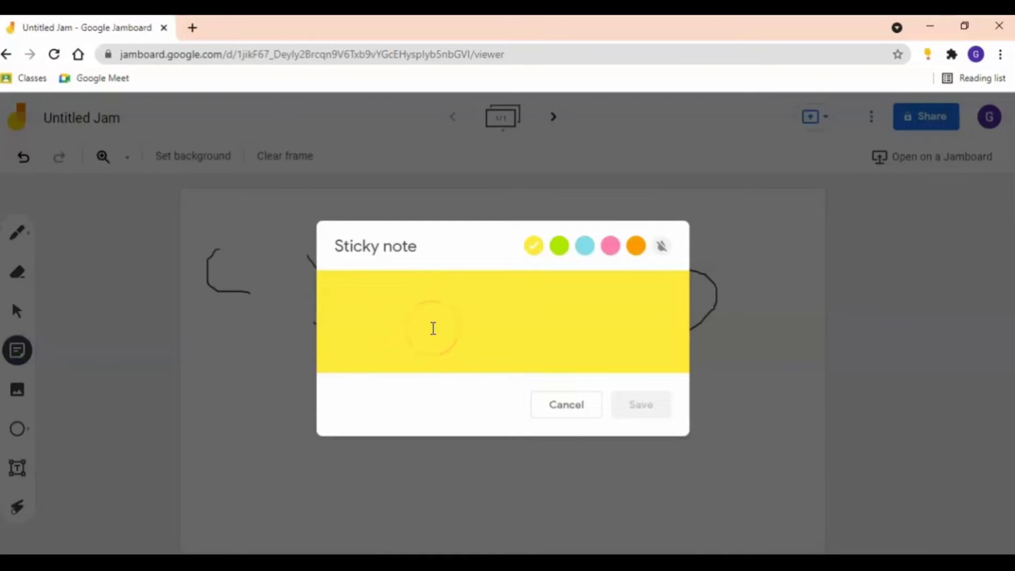
type("d")
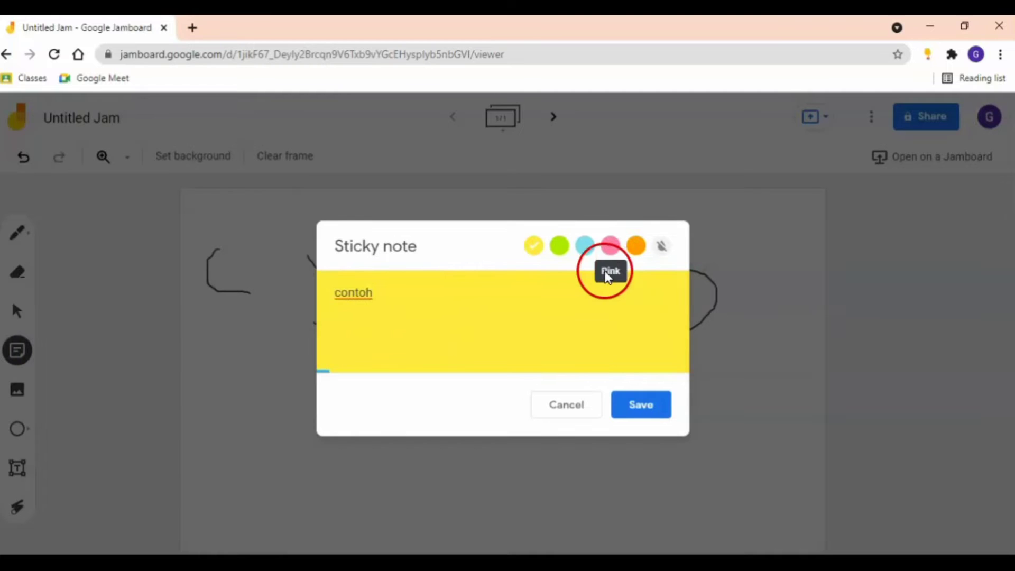
left_click(587, 249)
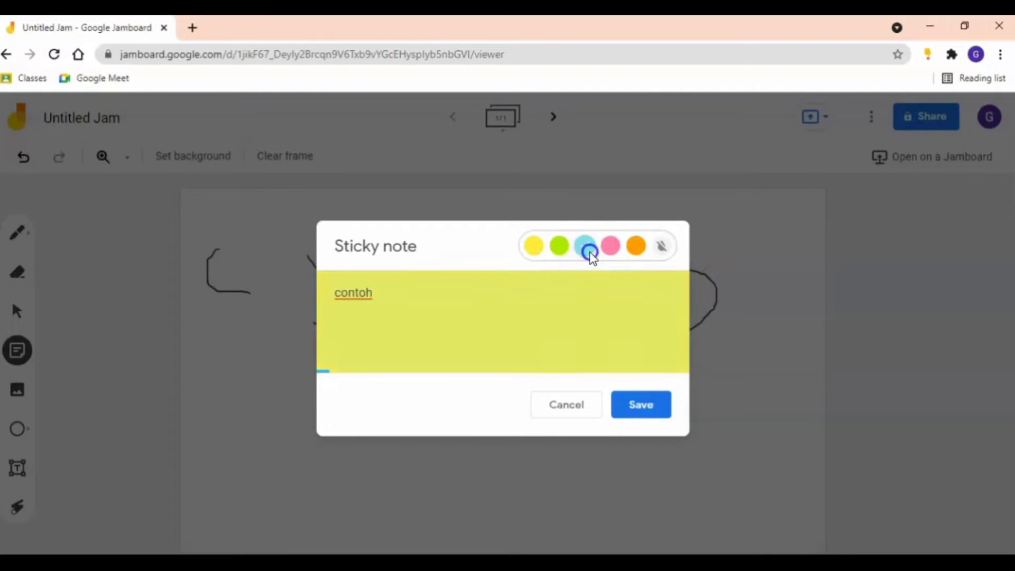
left_click(635, 247)
left_click(640, 408)
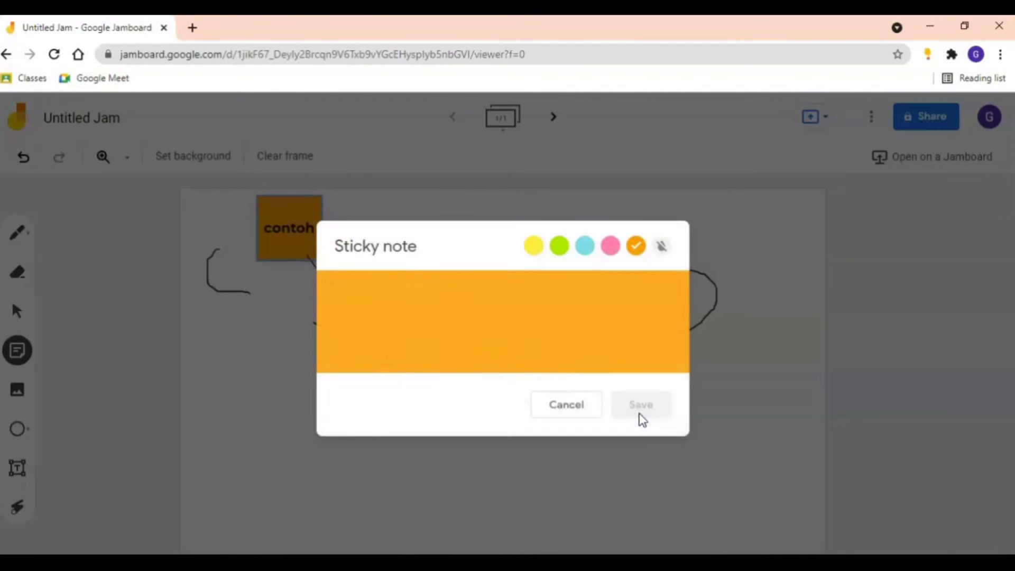
left_click(565, 410)
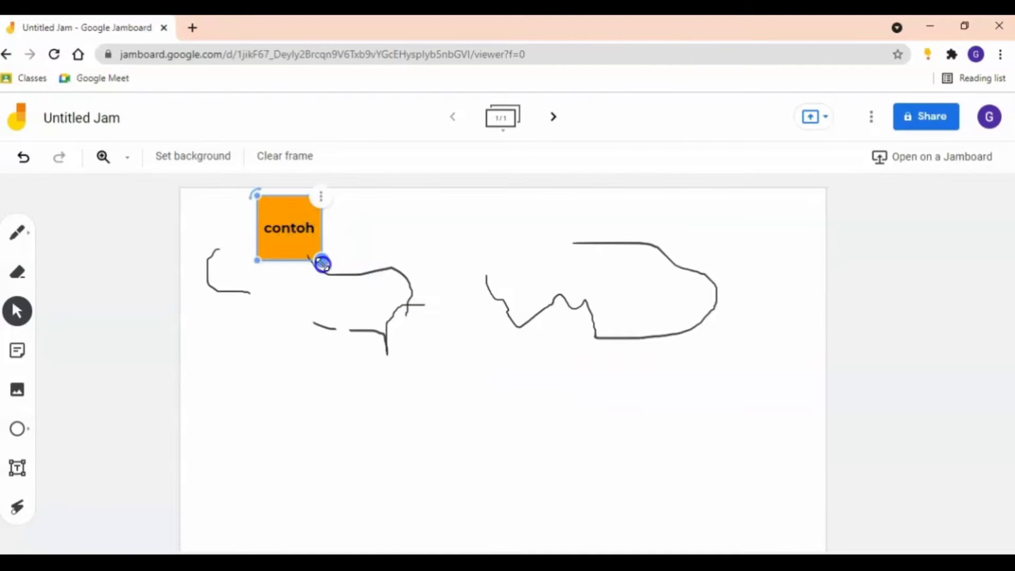
left_click(205, 386)
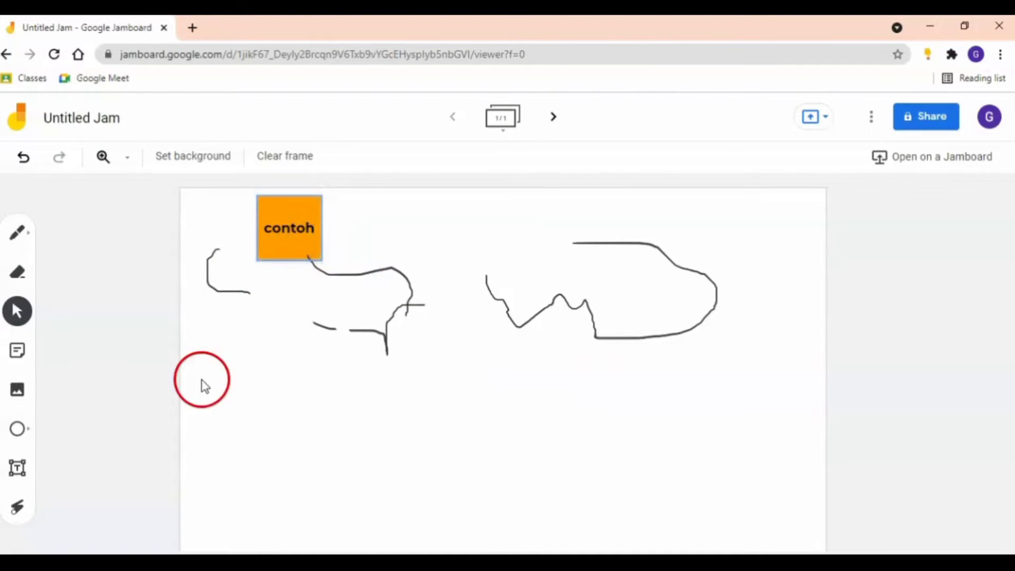
Draw an ellipse below the strokes in the left half of the frame and a right-pointing arrow shape beside it
left_click(17, 429)
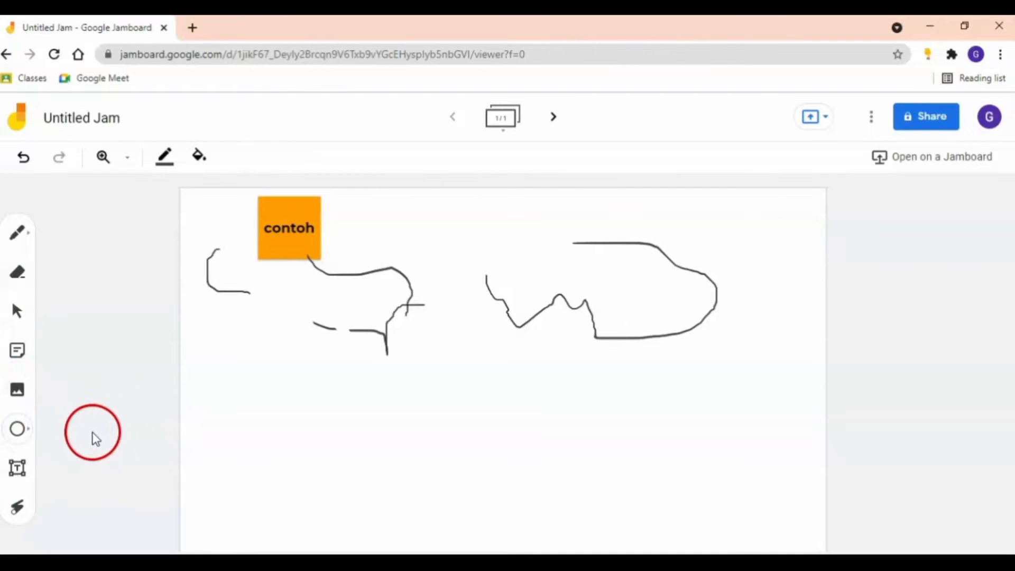
left_click_drag(323, 400, 399, 445)
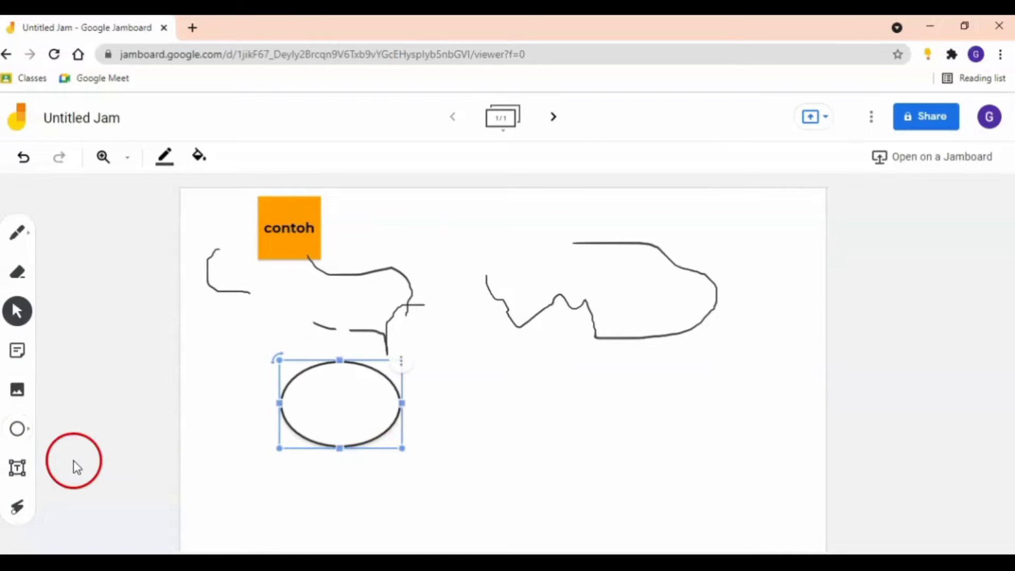
left_click(18, 432)
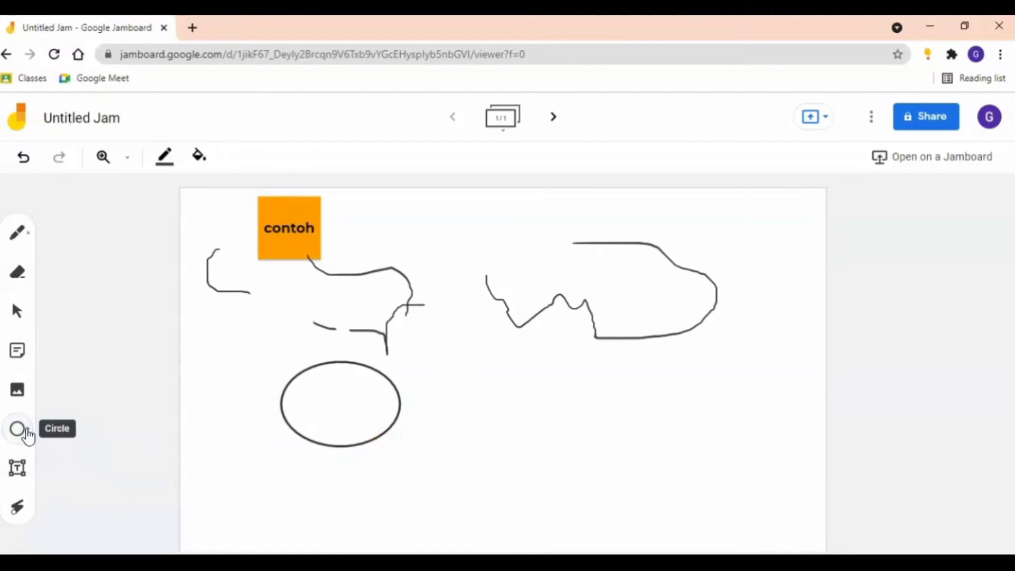
left_click(27, 437)
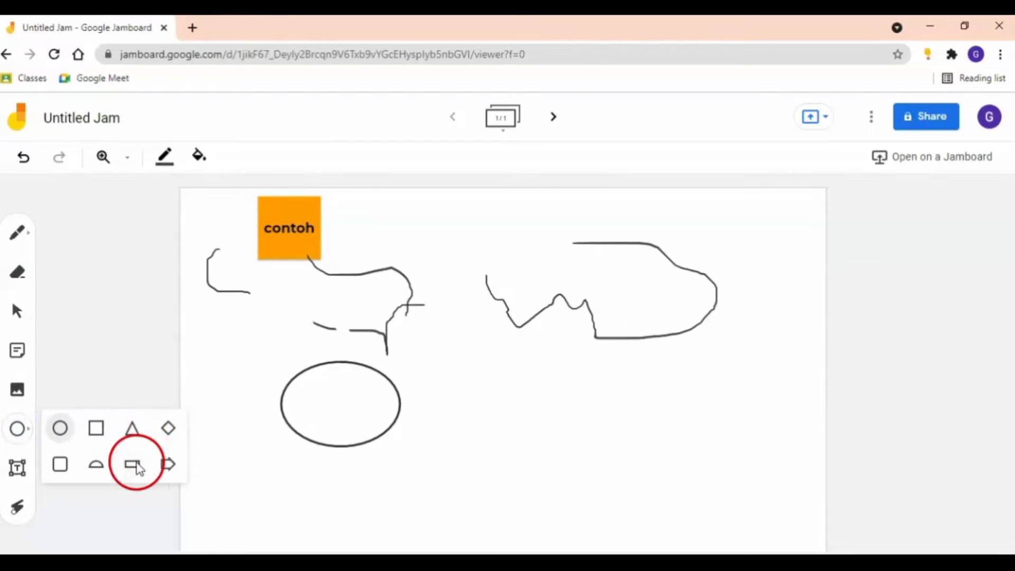
left_click(166, 465)
left_click_drag(517, 385, 649, 441)
left_click(617, 498)
Trace laser pointer strokes from the sticky note to the arrow, towards the ellipse and across the upper right of the frame
left_click(18, 469)
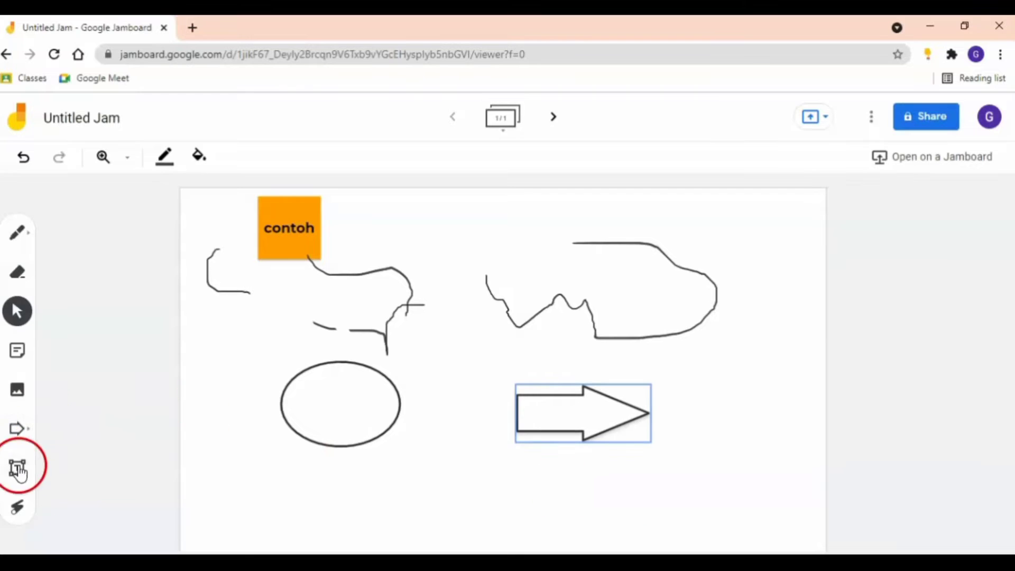
left_click(9, 511)
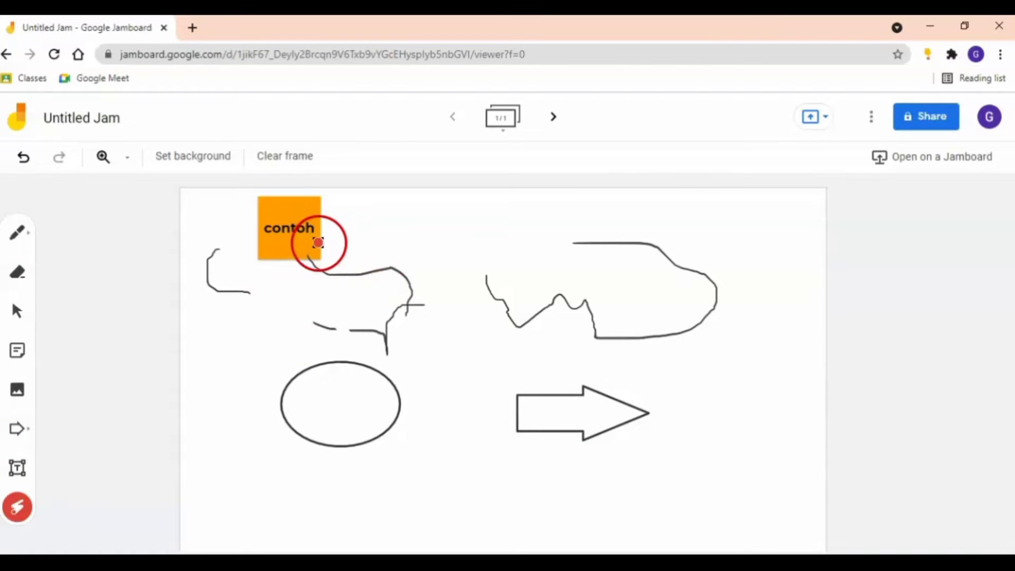
left_click_drag(321, 243, 517, 392)
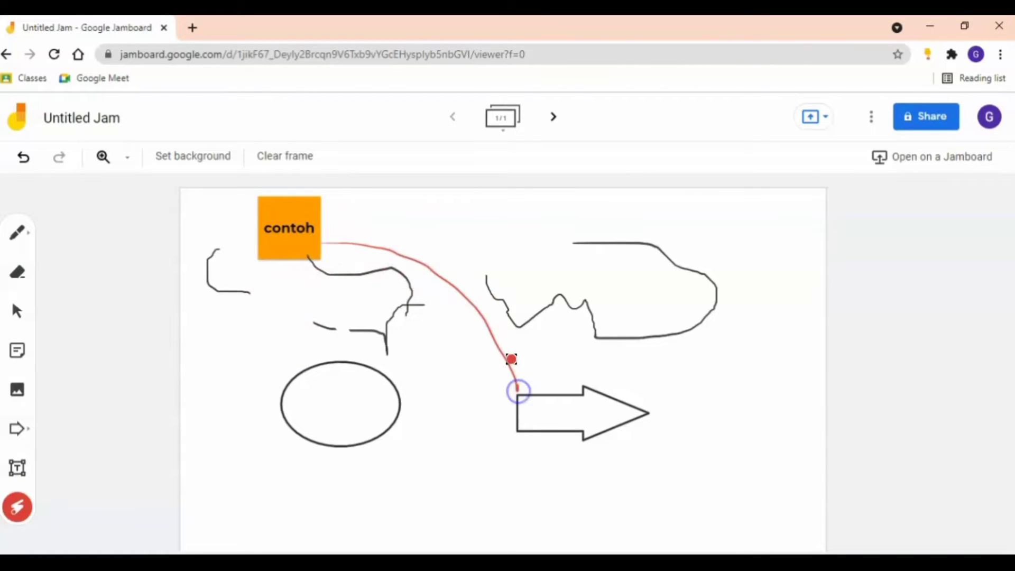
mouse_move(494, 427)
left_mouse_down()
mouse_move(438, 408)
mouse_move(385, 363)
mouse_move(358, 407)
left_mouse_up()
left_click_drag(422, 244, 648, 241)
left_click_drag(747, 222, 648, 303)
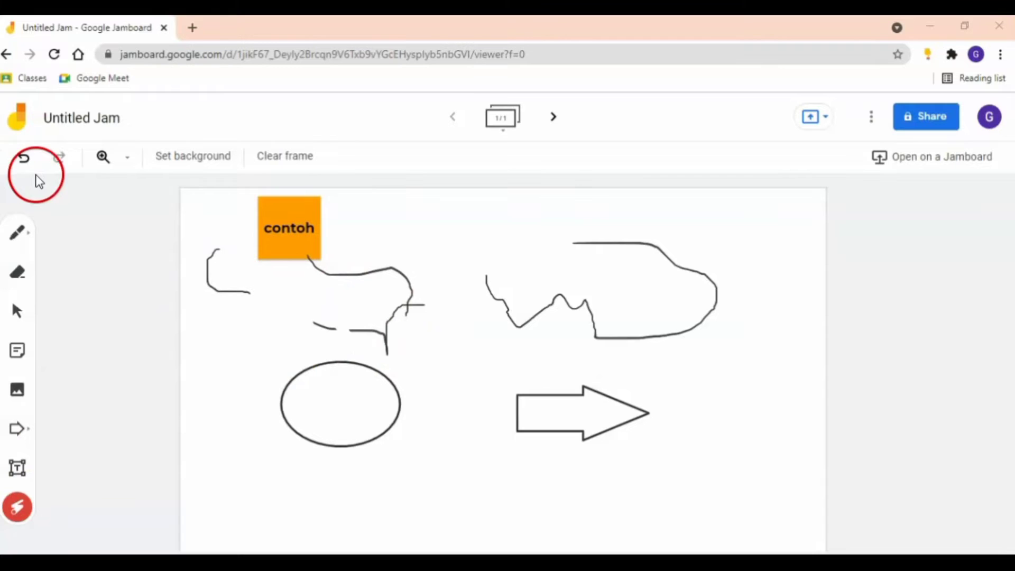
Undo the arrow, the ellipse and the sticky note, and redo all three
left_click(23, 159)
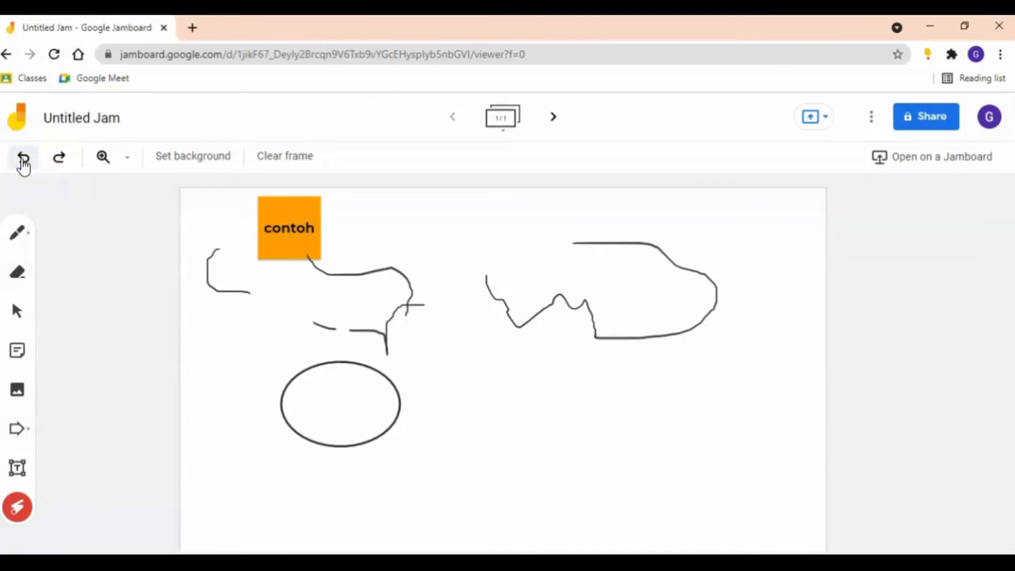
left_click(24, 159)
left_click(23, 158)
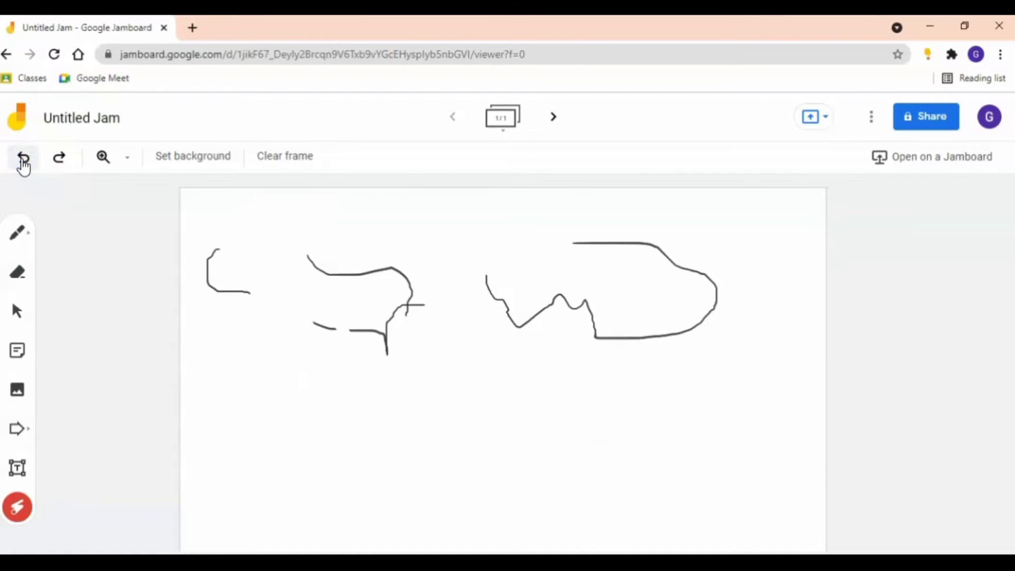
left_click(64, 160)
left_click(64, 160)
left_click(64, 160)
Zoom the frame to 100%, magnify the area around the sticky note further, and return to the fit view
left_click(102, 158)
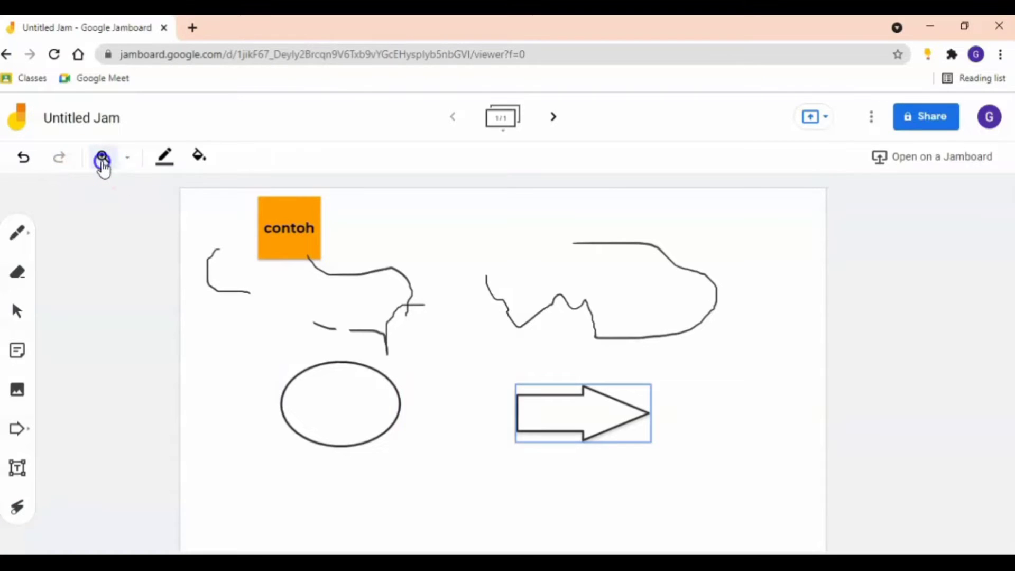
left_click(128, 158)
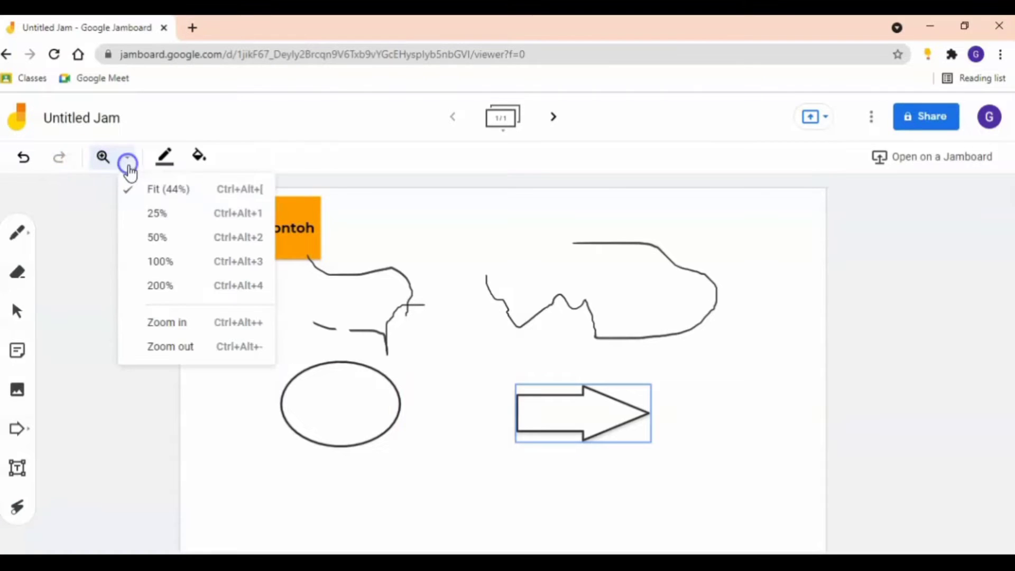
left_click(161, 263)
left_click(303, 360)
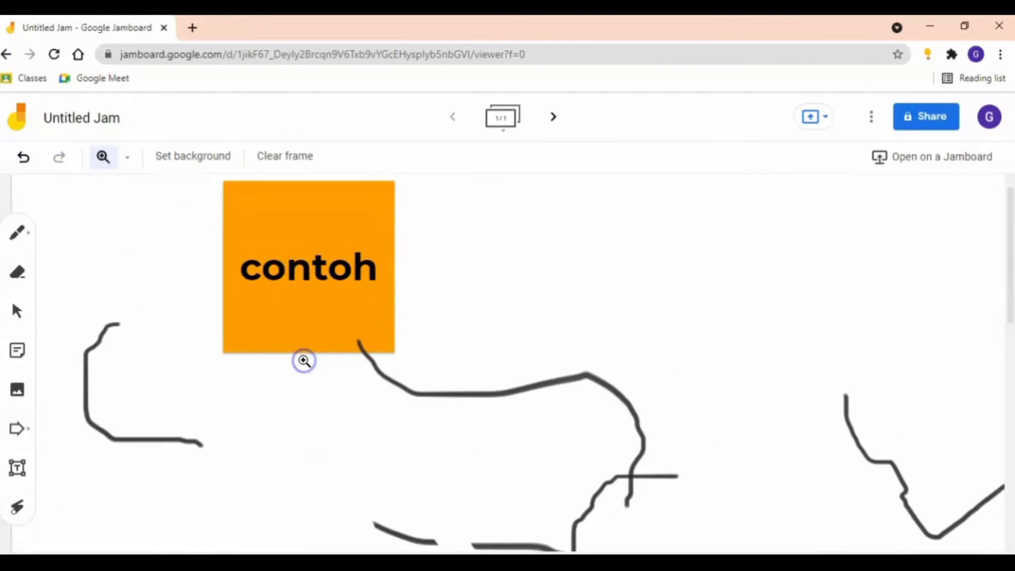
left_click(305, 360)
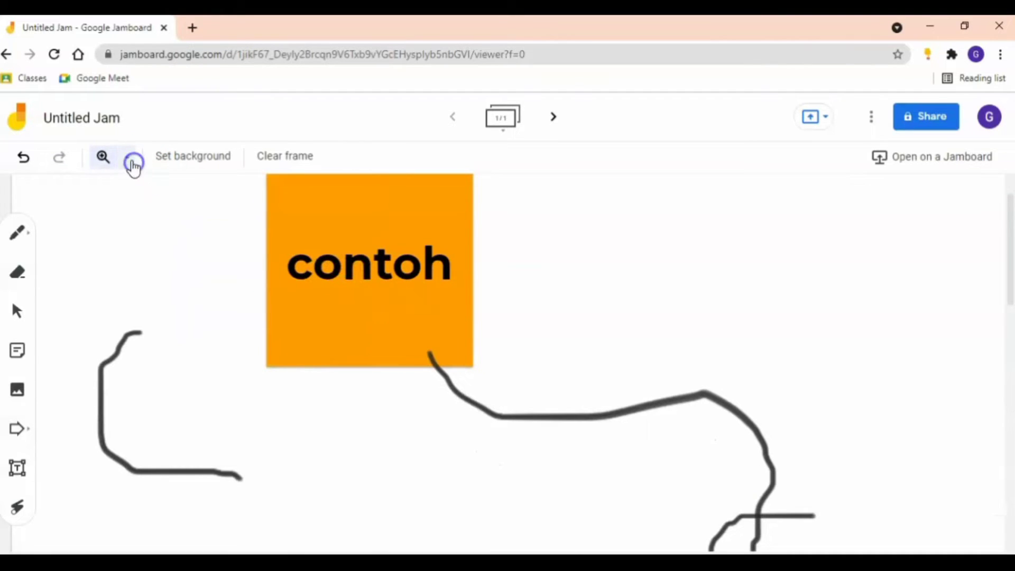
left_click(134, 165)
left_click(182, 198)
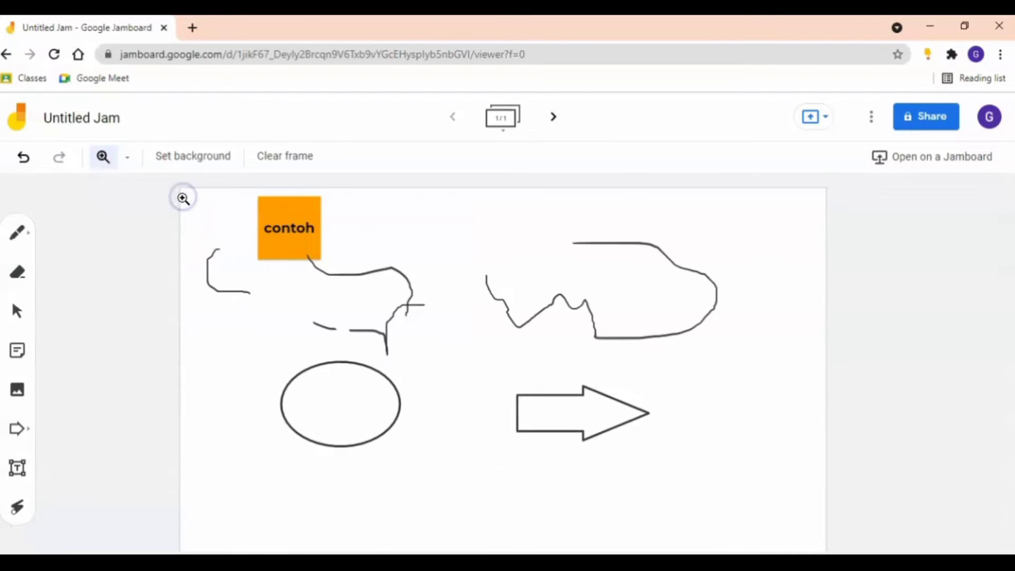
Try the dotted, lined and grid backgrounds on the frame and set its background to black
left_click(196, 164)
left_click(278, 201)
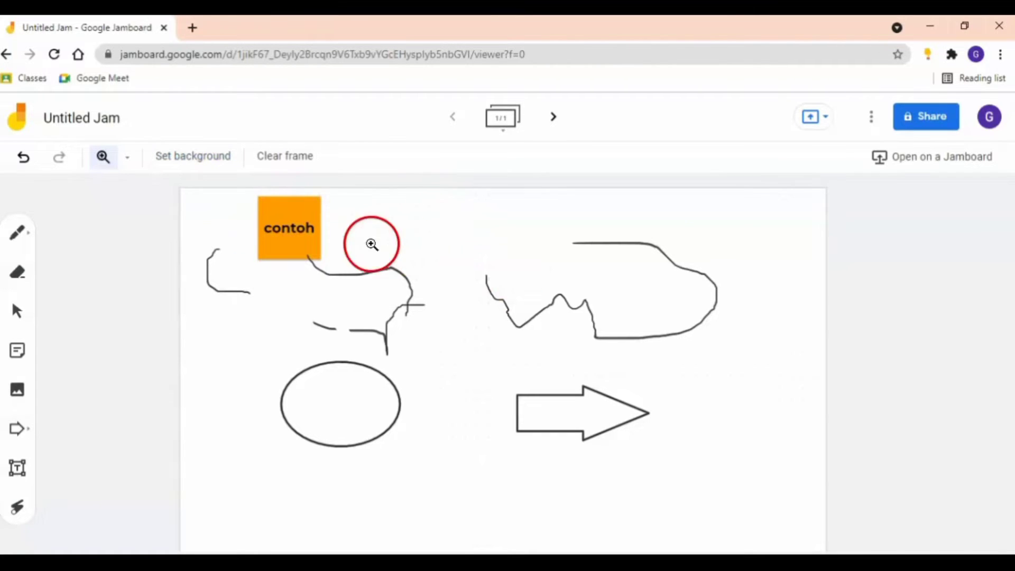
left_click(195, 168)
left_click(347, 202)
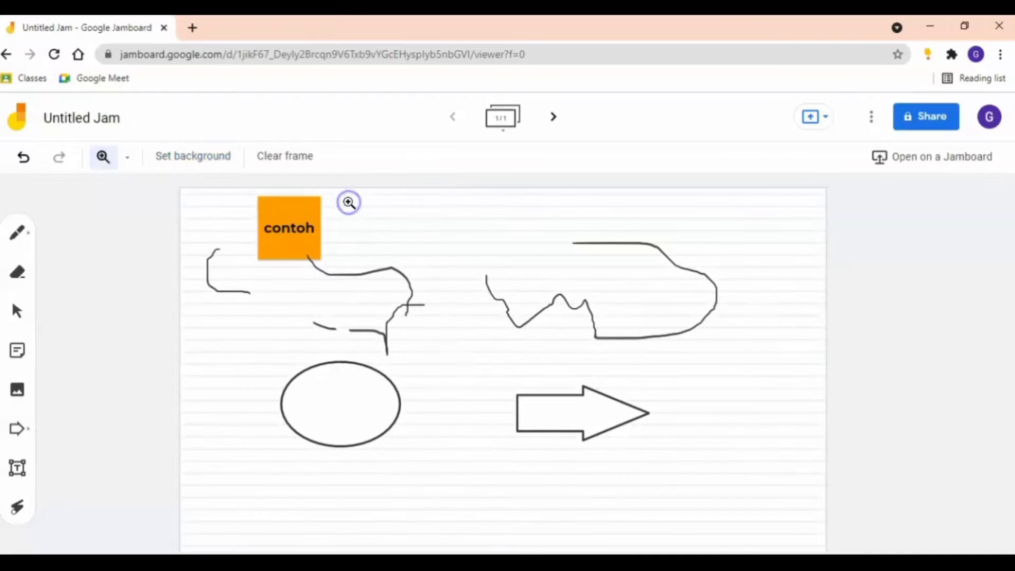
left_click(217, 160)
left_click(410, 205)
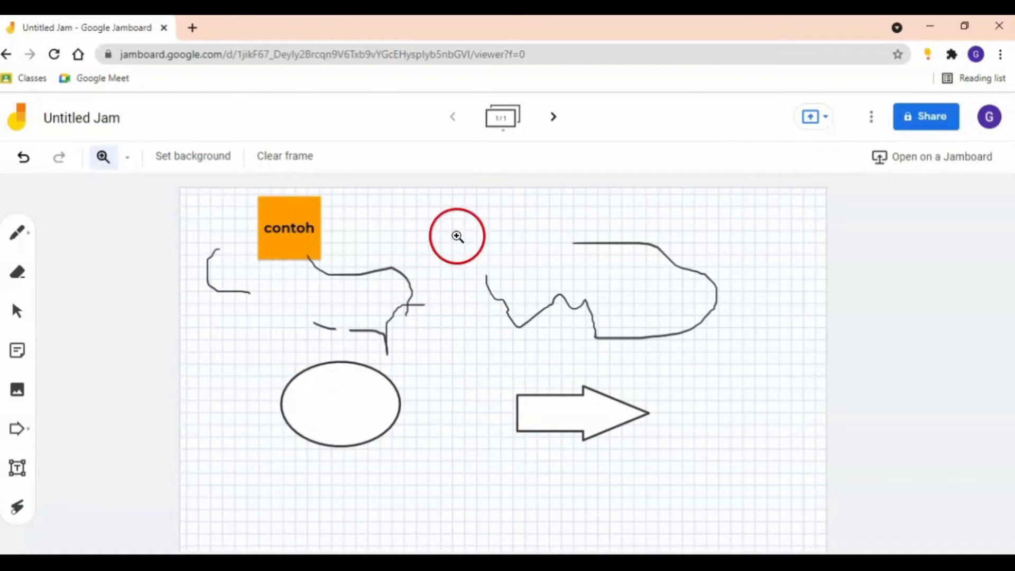
left_click(227, 158)
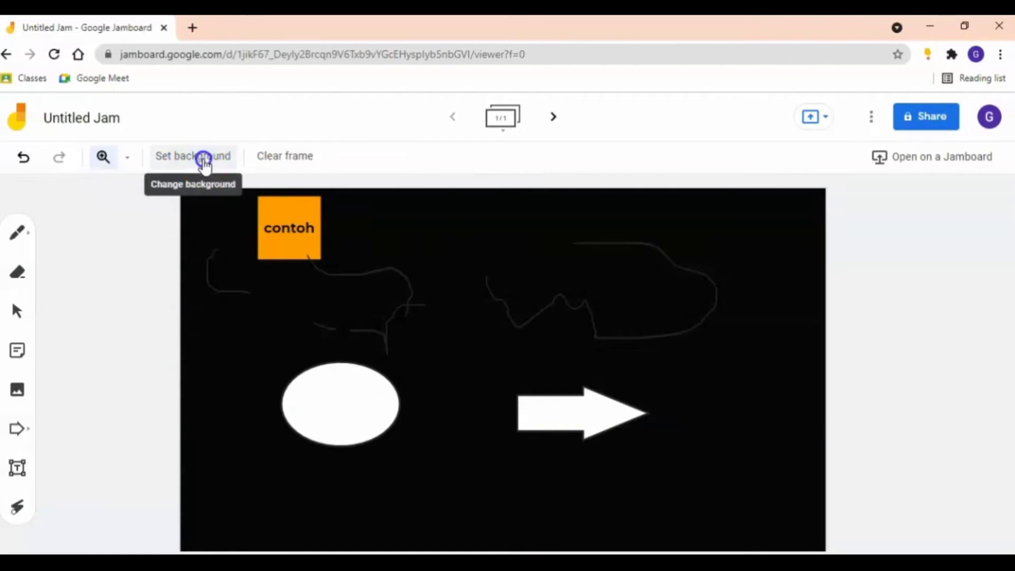
left_click(204, 159)
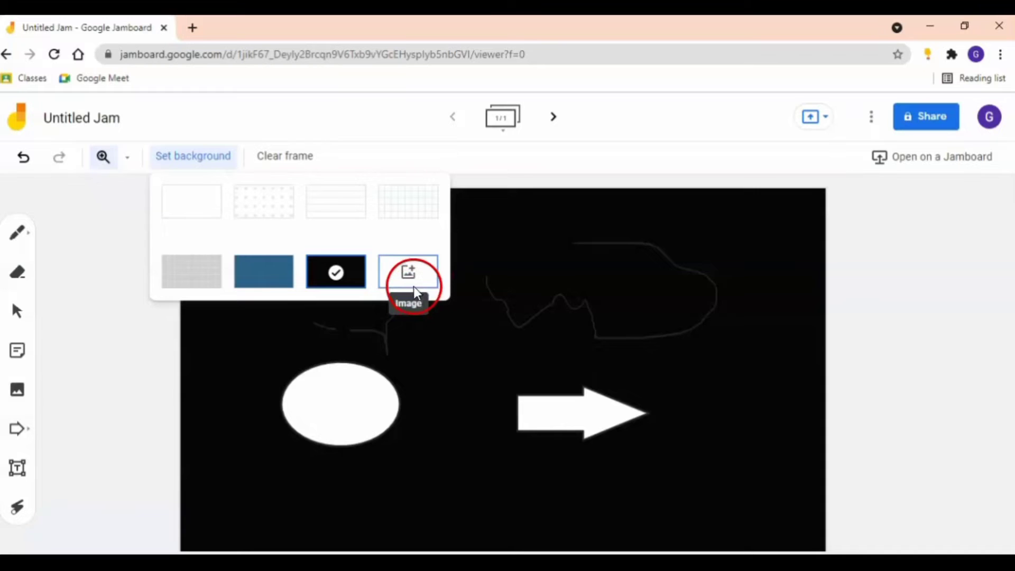
left_click(550, 165)
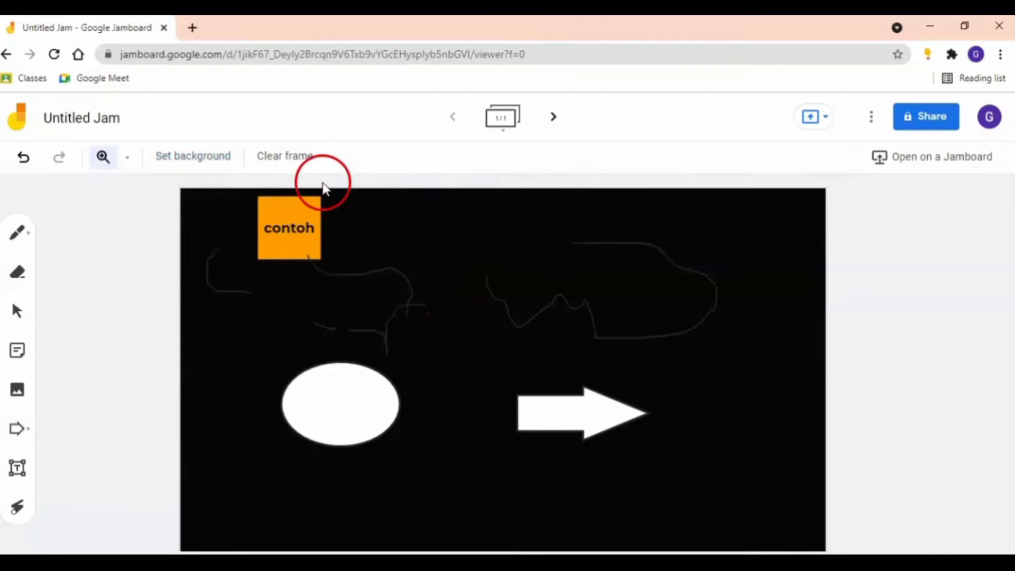
Clear all content from the frame and set its background to plain white
left_click(290, 165)
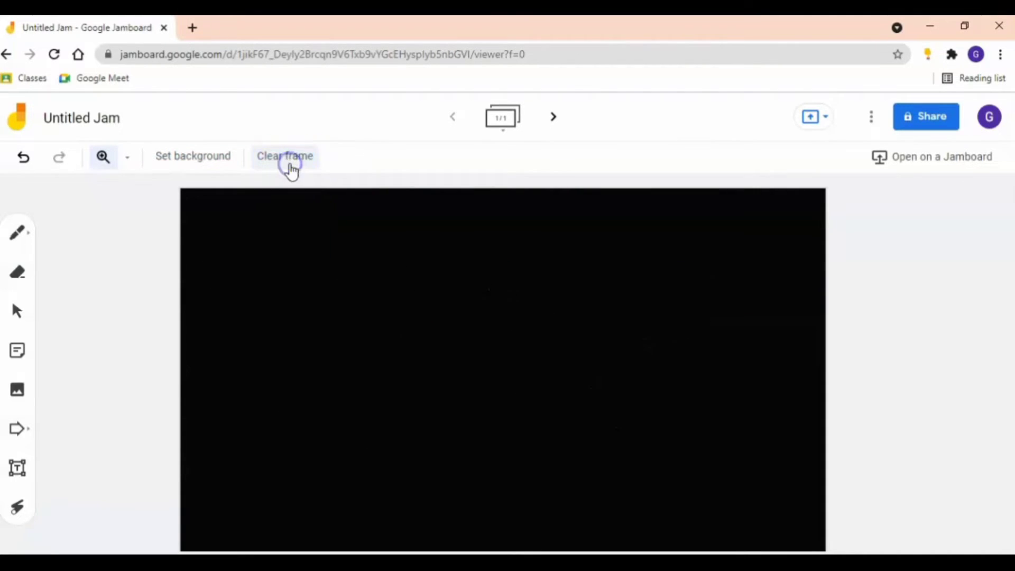
left_click(176, 159)
left_click(207, 194)
left_click(293, 157)
Draw several long black freehand strokes across the frame and clear the frame
left_click(28, 231)
left_click_drag(298, 255, 486, 341)
left_click_drag(367, 326, 642, 391)
mouse_move(743, 329)
left_mouse_down()
mouse_move(750, 487)
mouse_move(515, 453)
left_mouse_up()
left_click_drag(247, 351, 267, 204)
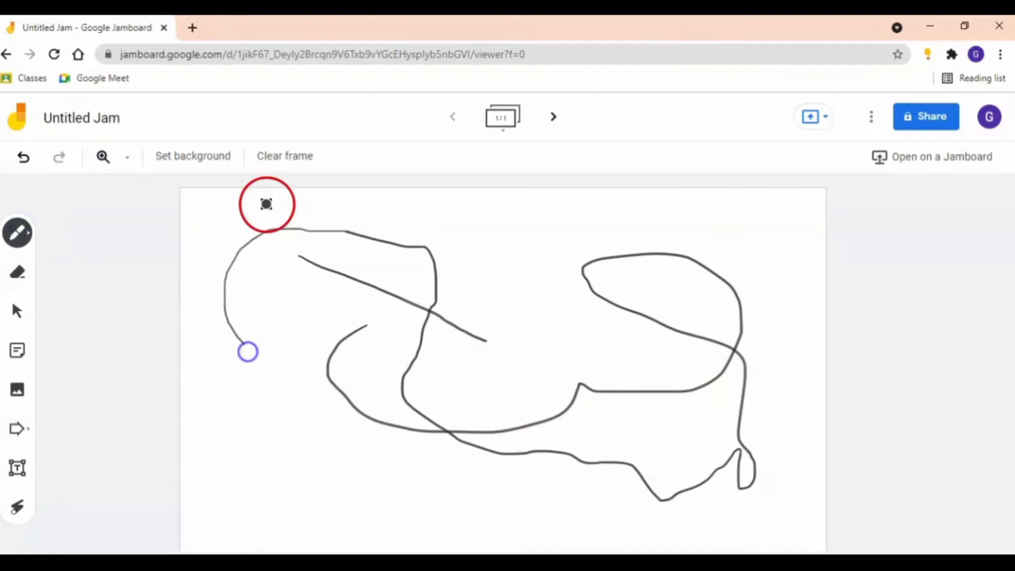
left_click(271, 168)
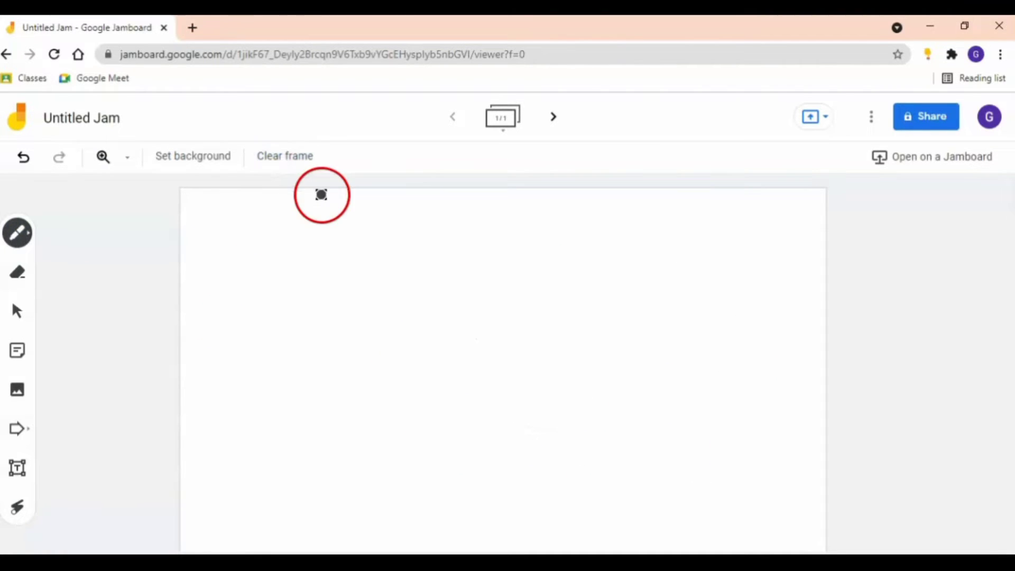
Add blank frames until the jam has 11 frames
left_click(558, 122)
left_click(561, 125)
left_click(562, 124)
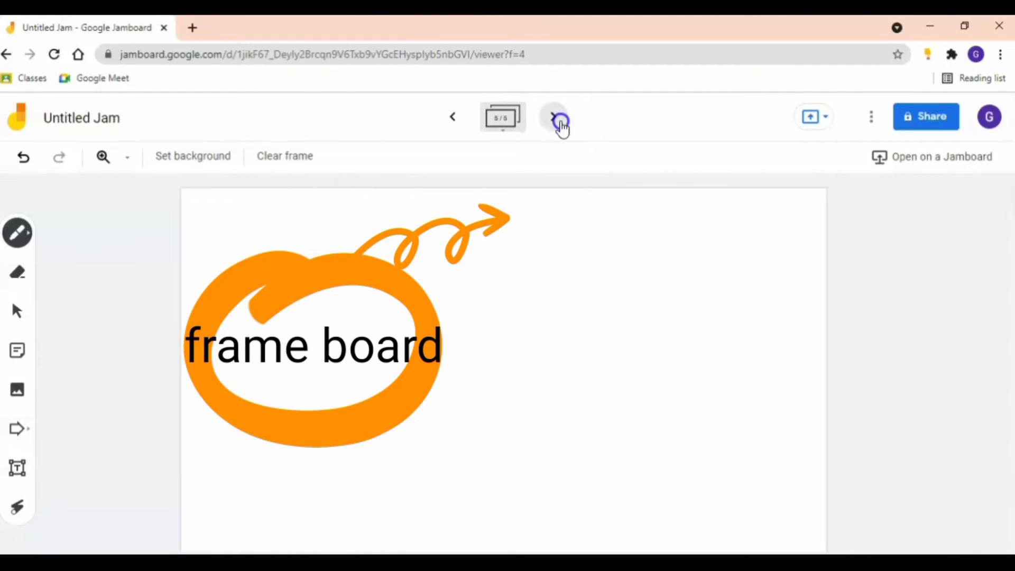
left_click(450, 125)
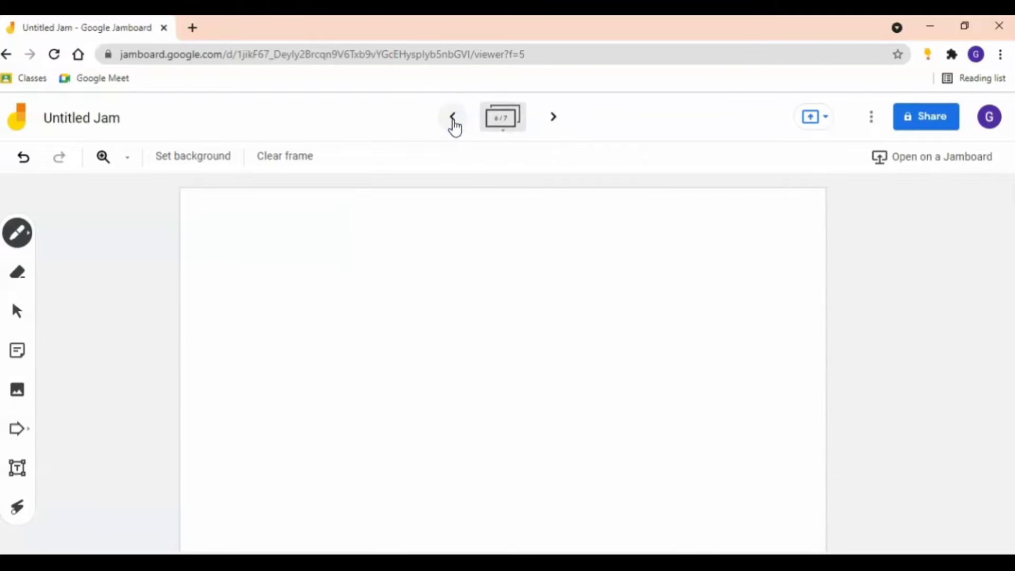
left_click(555, 116)
left_click(557, 118)
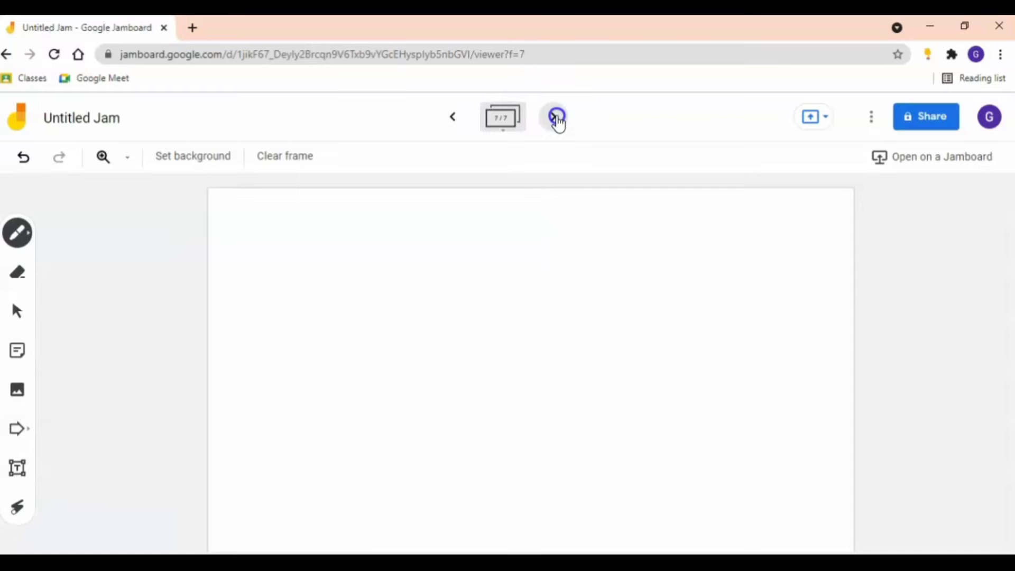
left_click(564, 132)
Page back through the added frames to frame 3
left_click(447, 132)
left_click(448, 125)
left_click(448, 125)
left_click(449, 125)
left_click(449, 124)
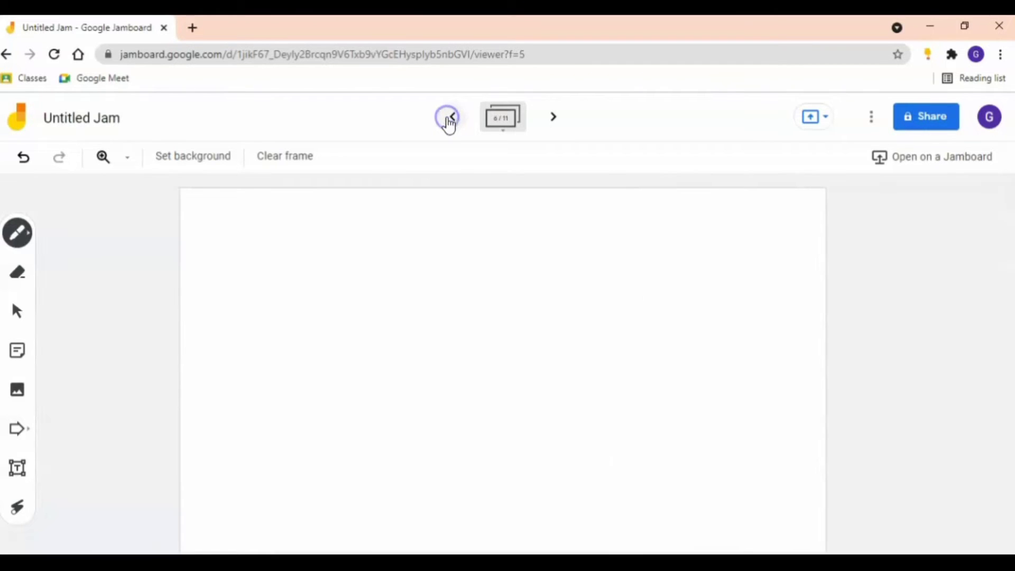
left_click(448, 124)
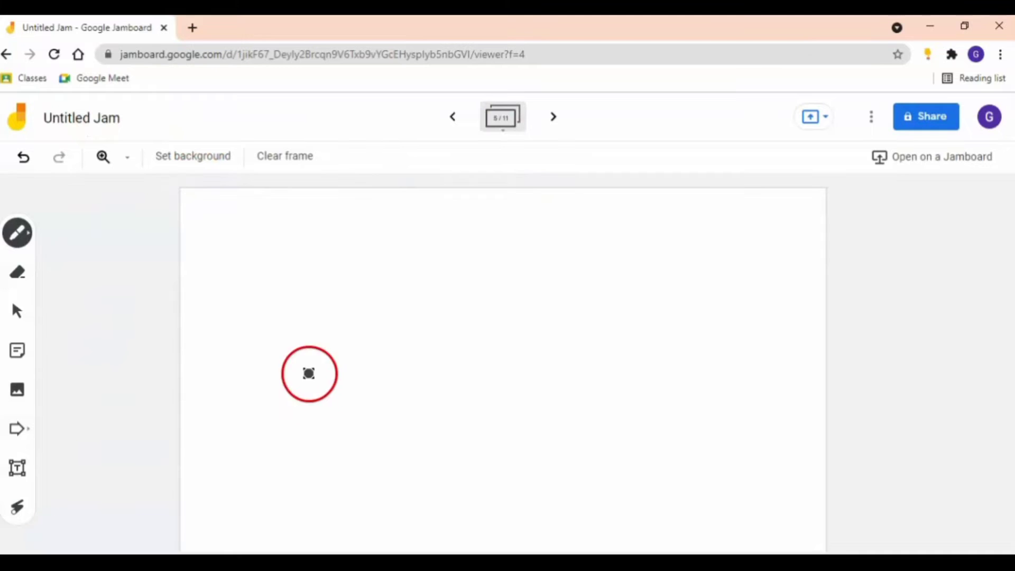
left_click(454, 125)
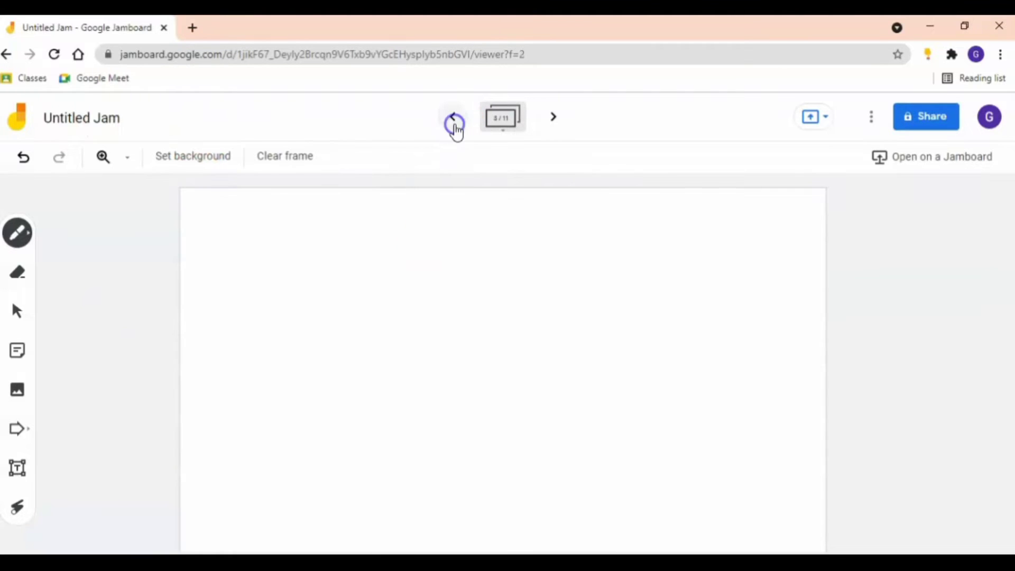
Rename the jam as "Contoh bahan"
left_click(62, 120)
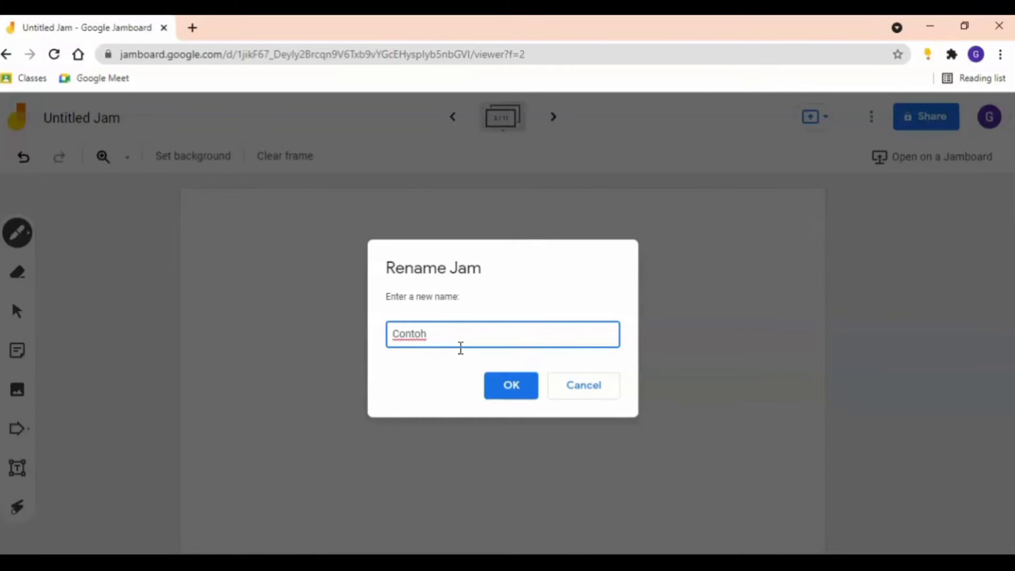
left_click(503, 386)
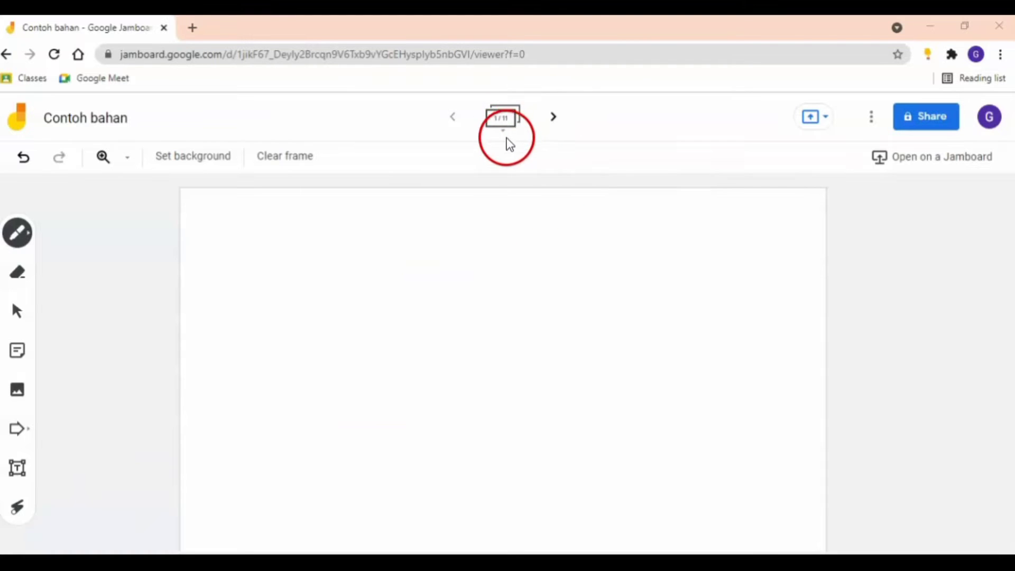
Open the frame overview and browse forward through the frames from frame 1 to frame 4
left_click(504, 126)
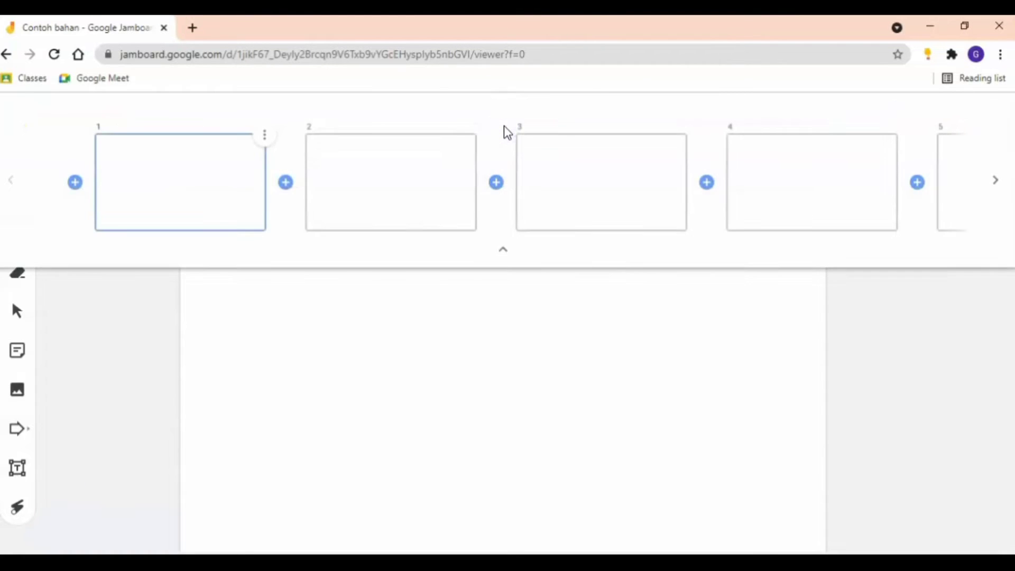
left_click(997, 182)
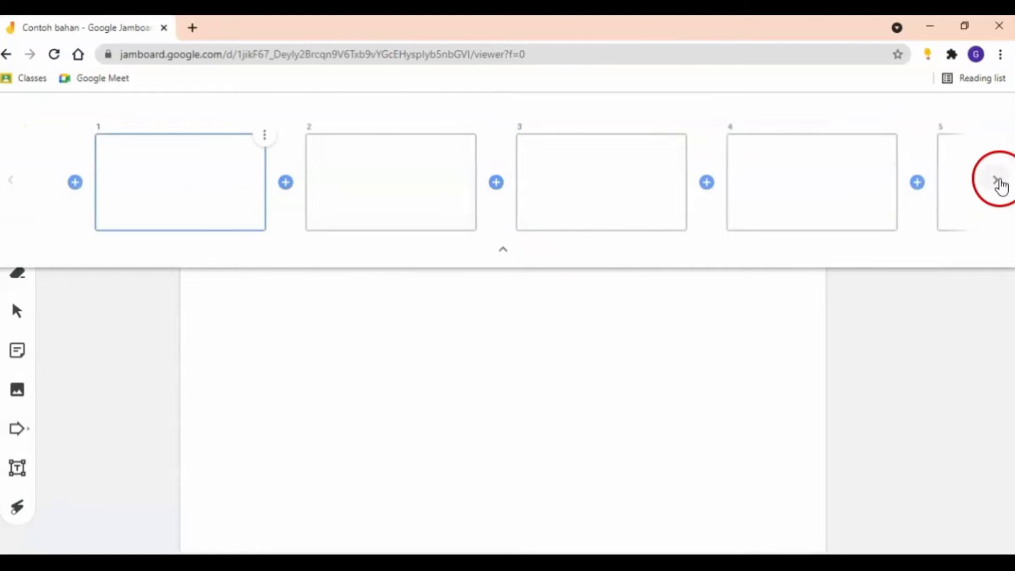
left_click(998, 183)
left_click(998, 182)
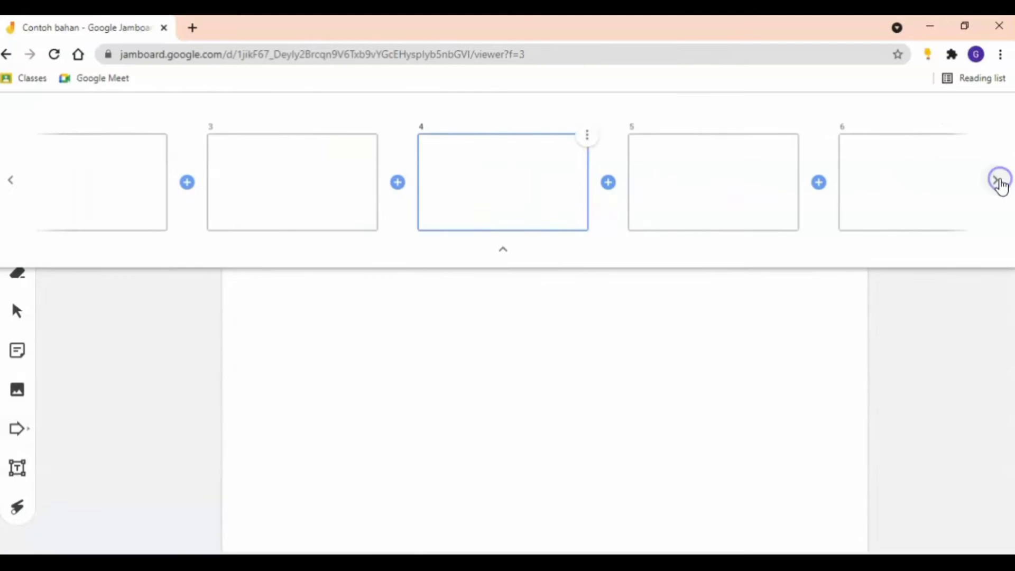
Go to the end of the frame overview and delete frame 11
left_click(998, 181)
left_click(998, 182)
left_click(998, 182)
left_click(998, 181)
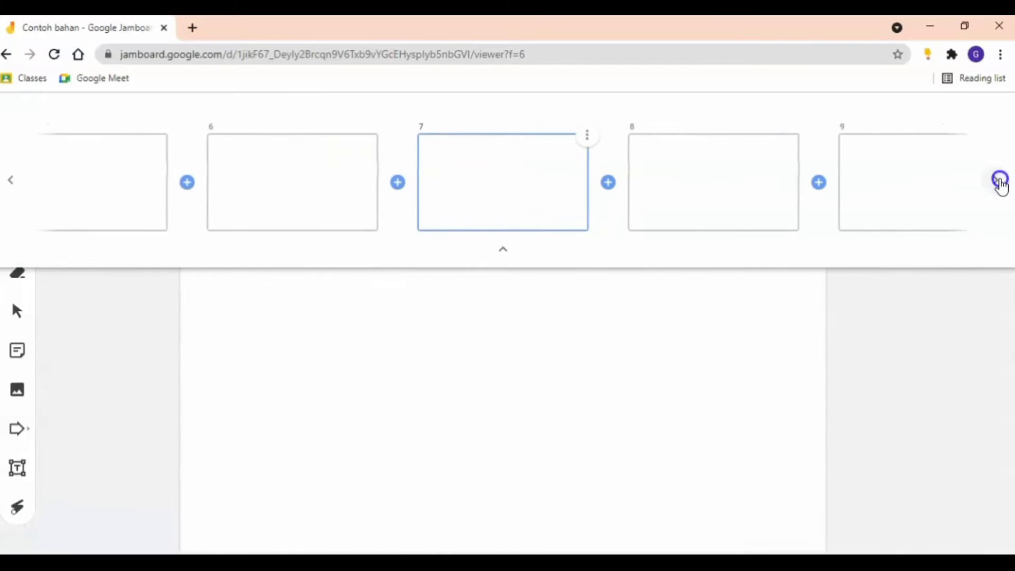
left_click(998, 181)
left_click(998, 182)
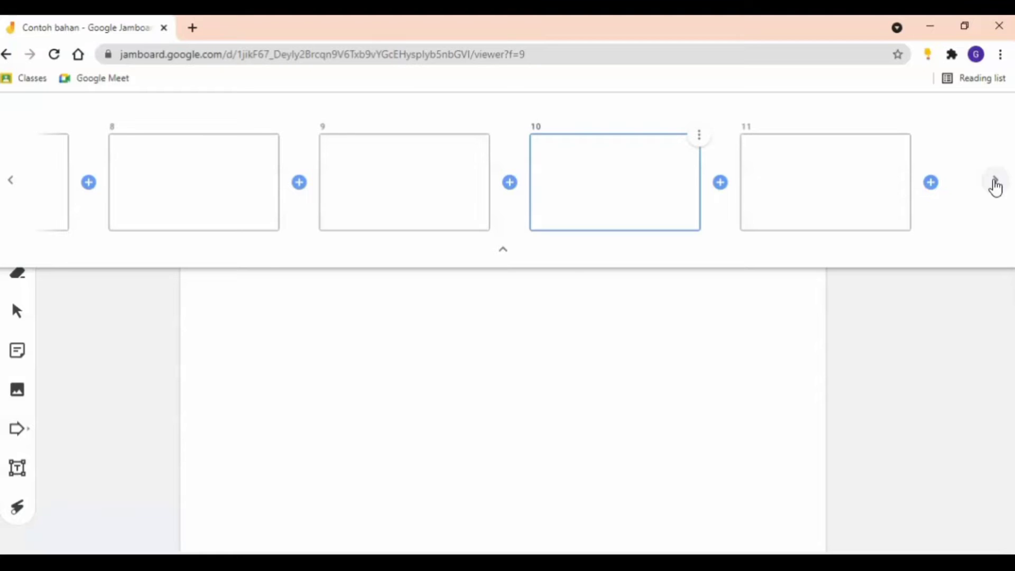
left_click(908, 135)
left_click(888, 164)
Delete the last frames one by one until five frames remain, and close the frame overview
left_click(909, 135)
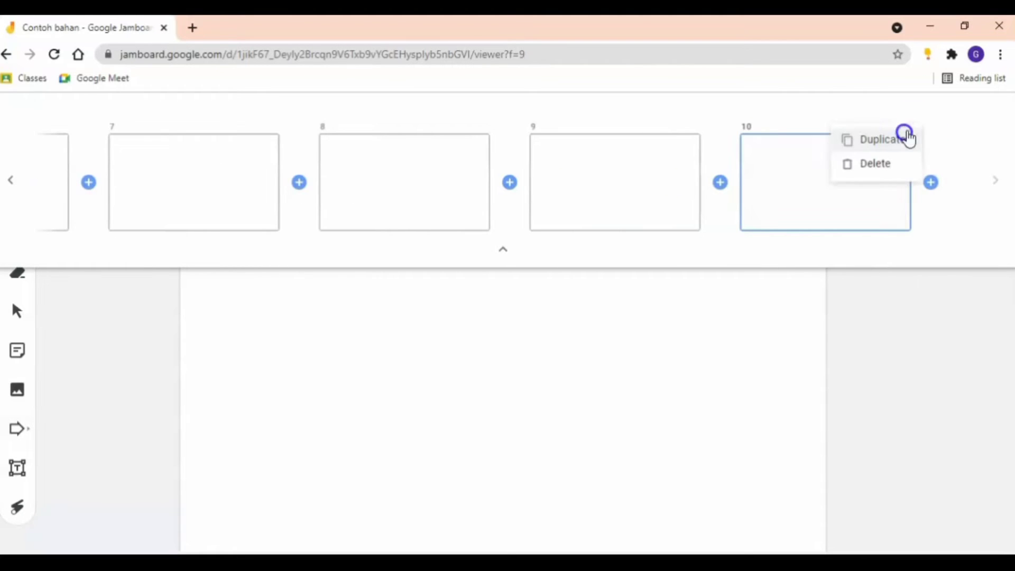
left_click(881, 143)
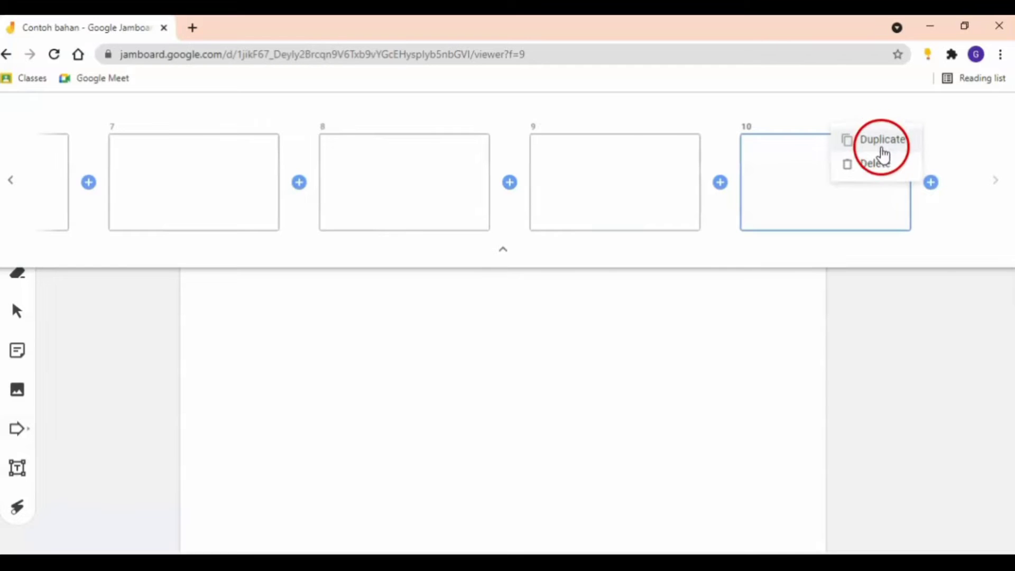
left_click(881, 160)
left_click(891, 168)
left_click(909, 136)
left_click(900, 162)
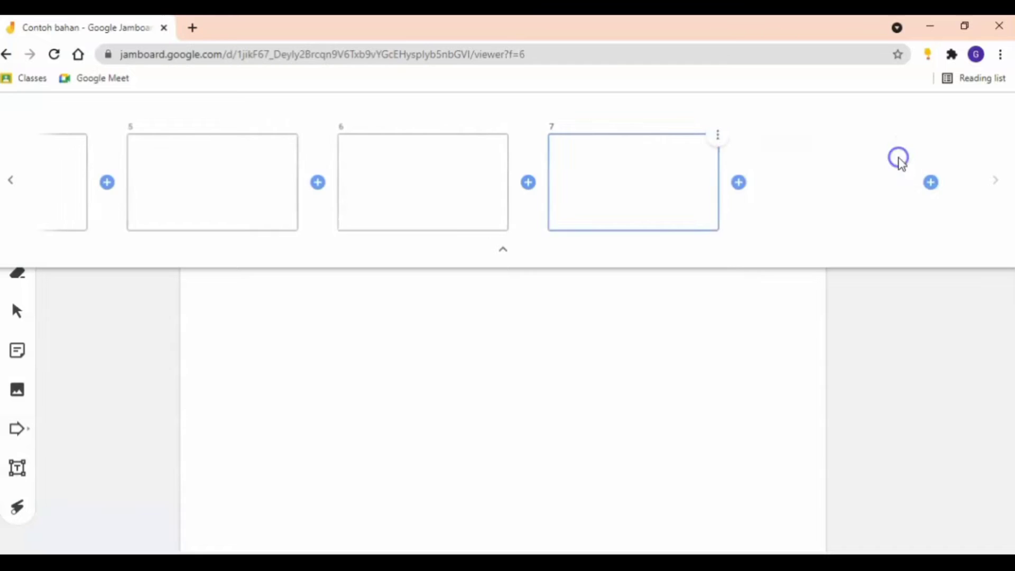
left_click(910, 136)
left_click(902, 164)
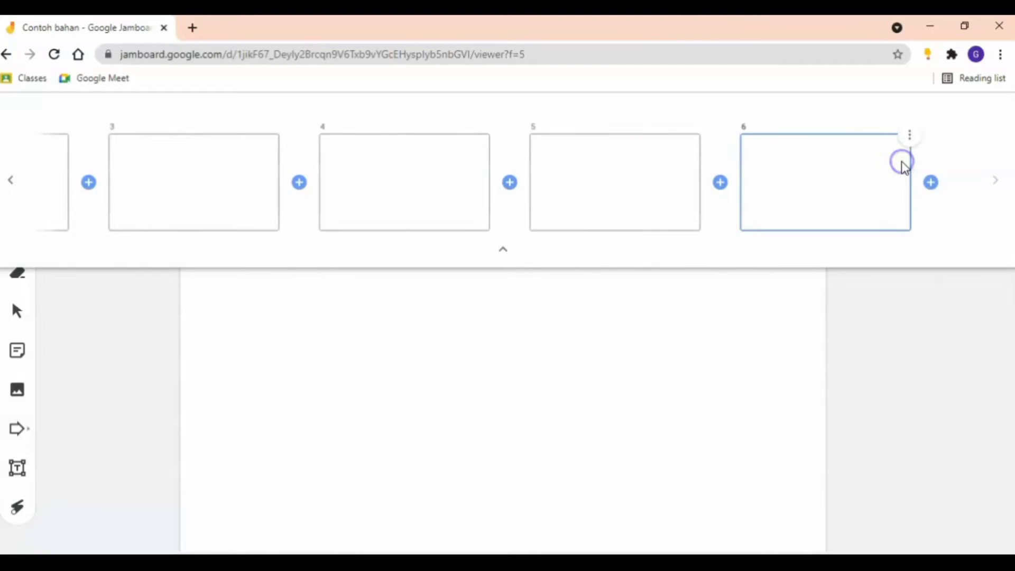
left_click(906, 139)
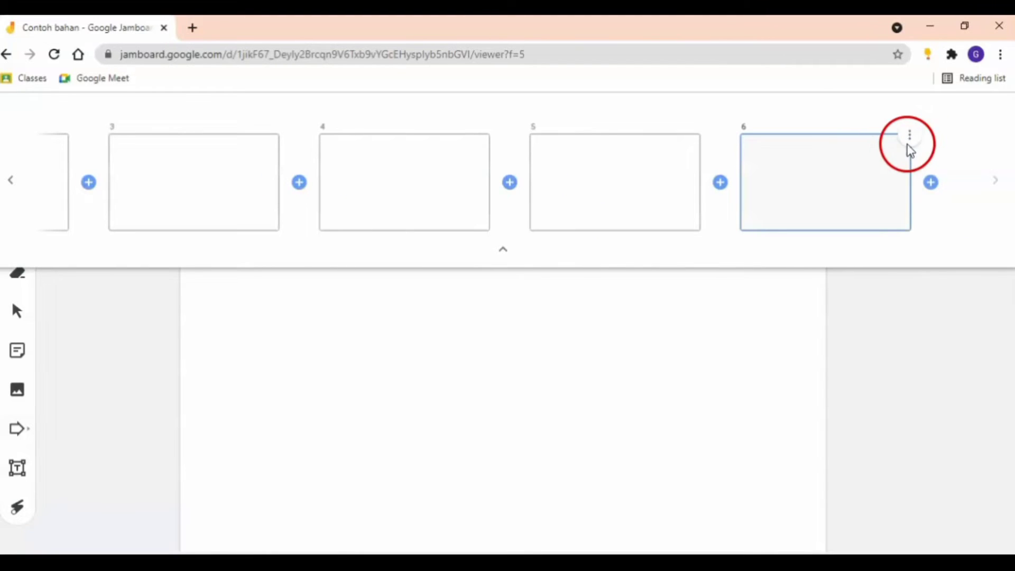
left_click(912, 139)
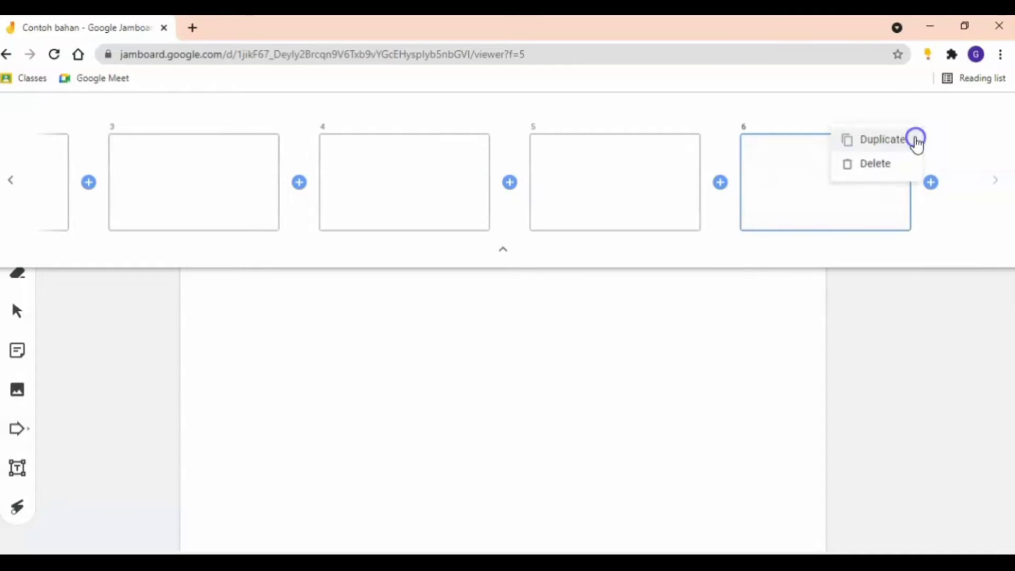
left_click(884, 164)
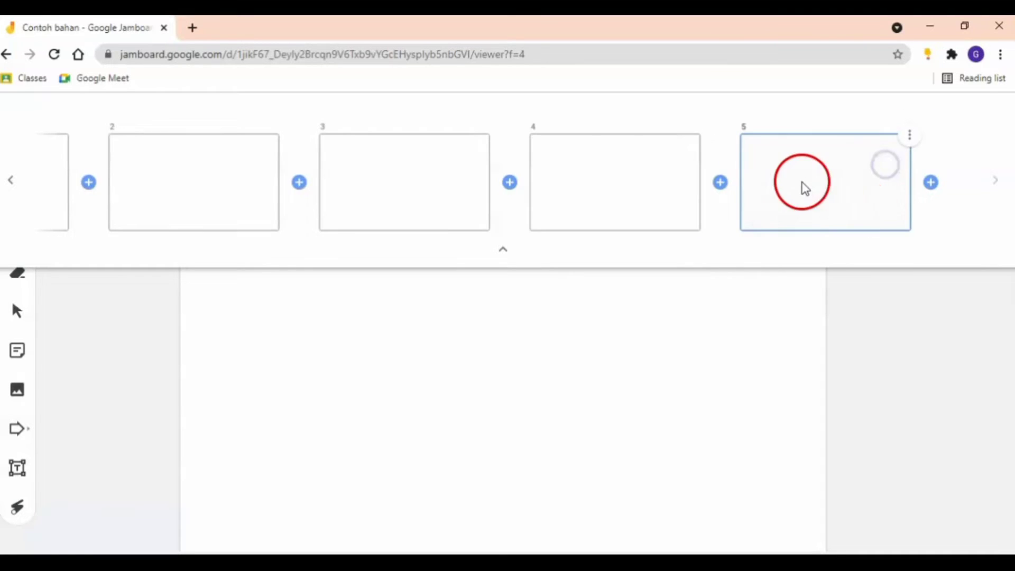
left_click(504, 258)
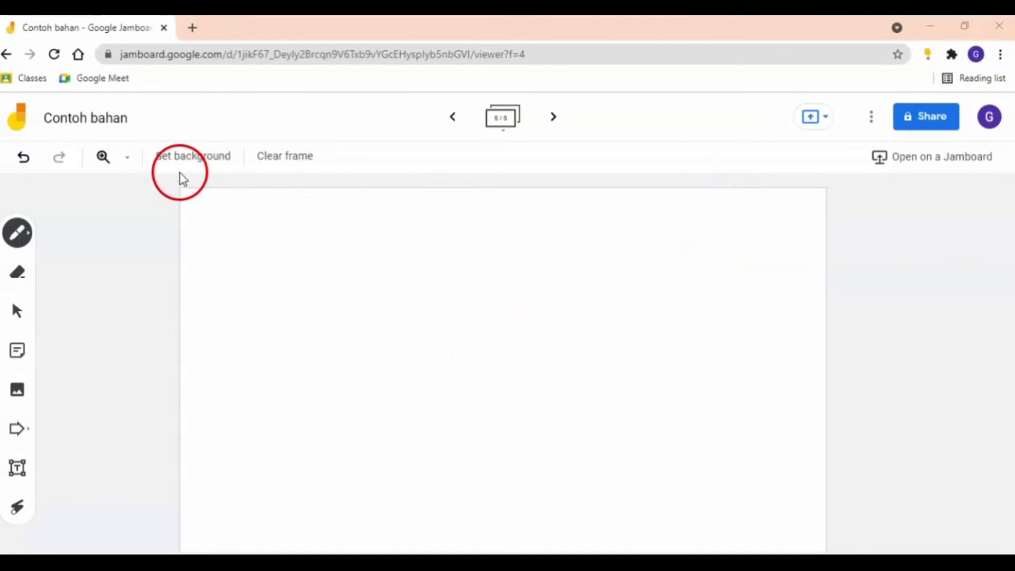
Search Google Images for "alam sekitar tercemar" to find a custom background image for frame 5
left_click(181, 157)
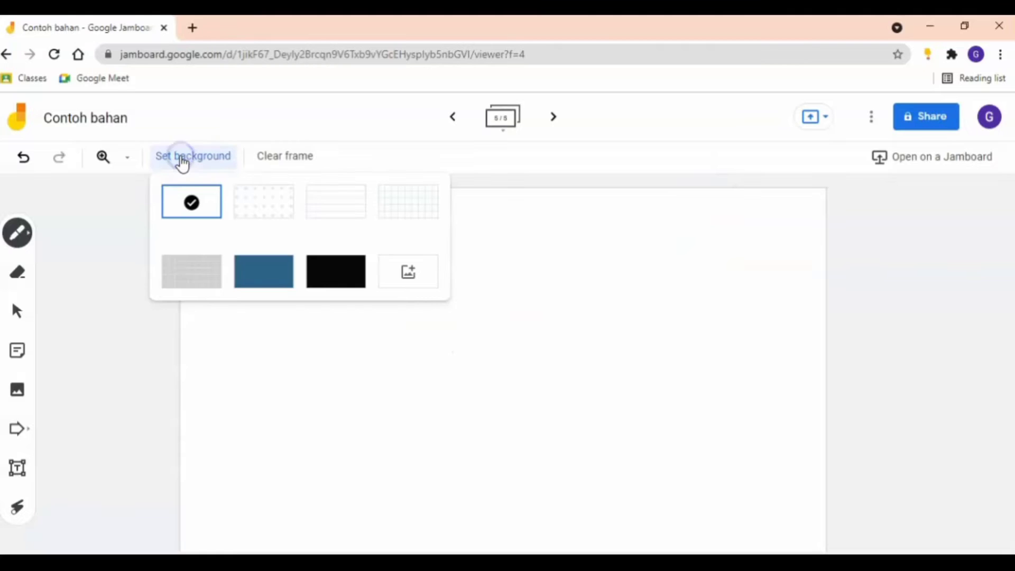
left_click(413, 278)
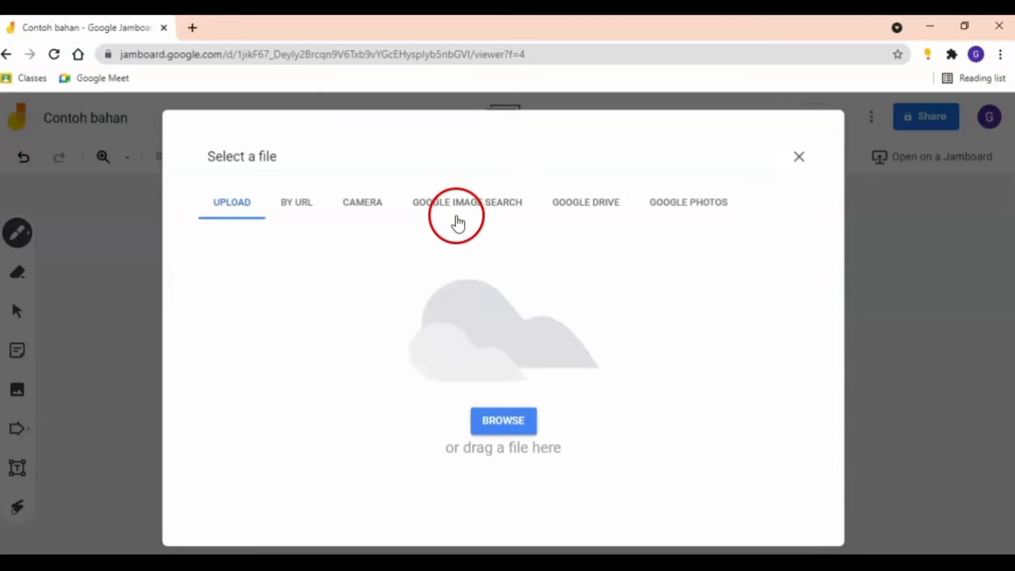
left_click(492, 214)
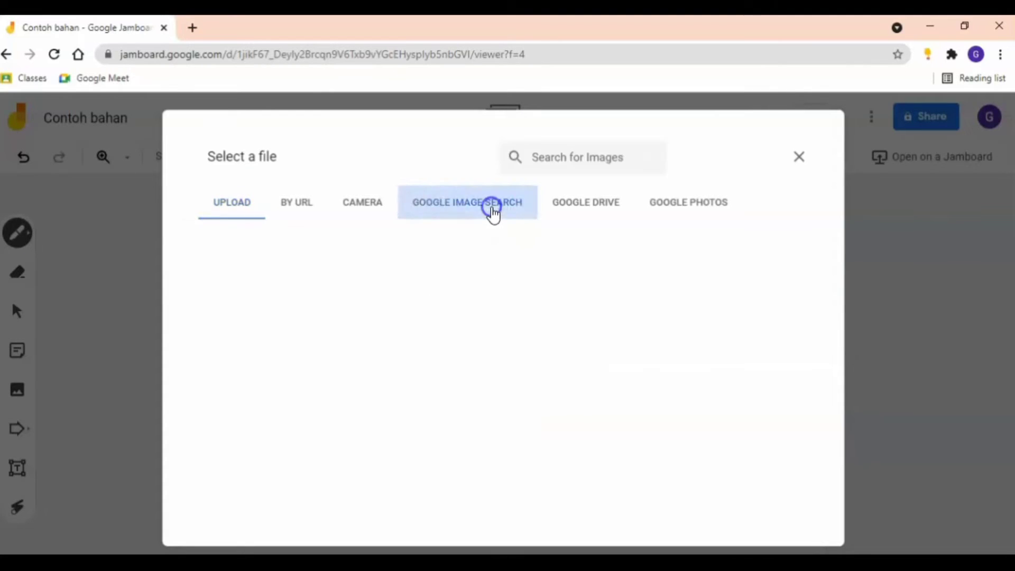
left_click(466, 152)
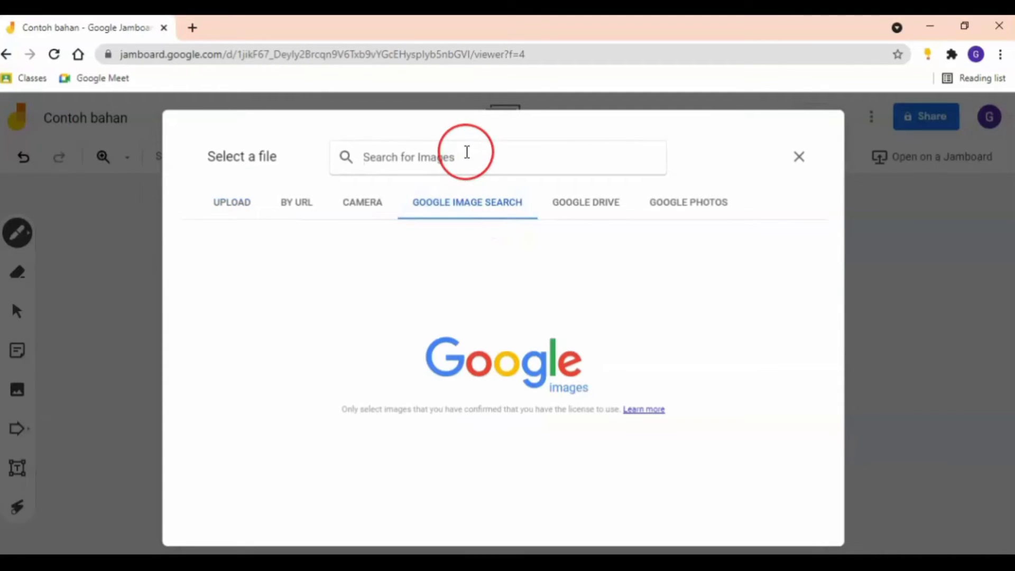
type("alam seki")
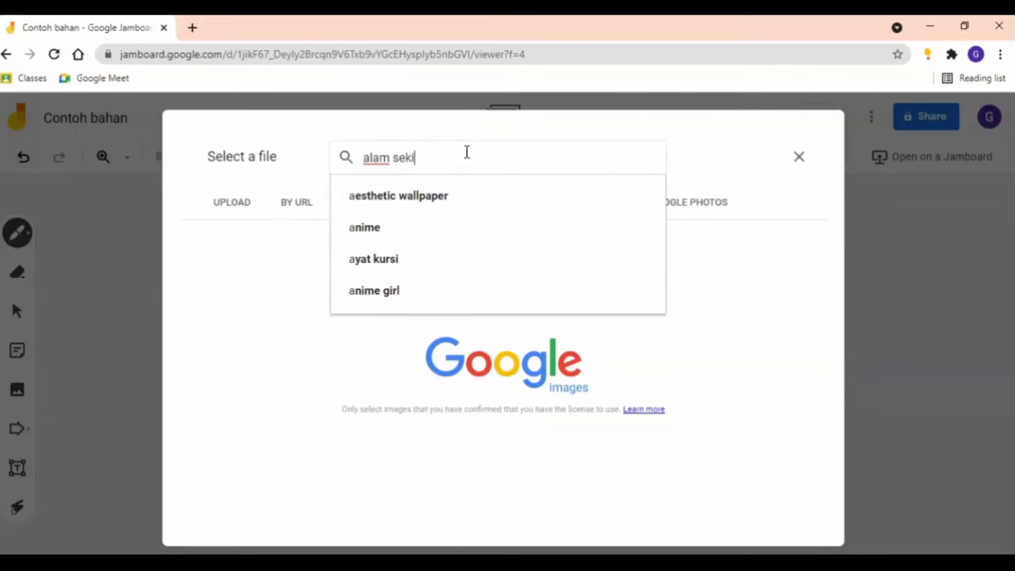
type("tar ")
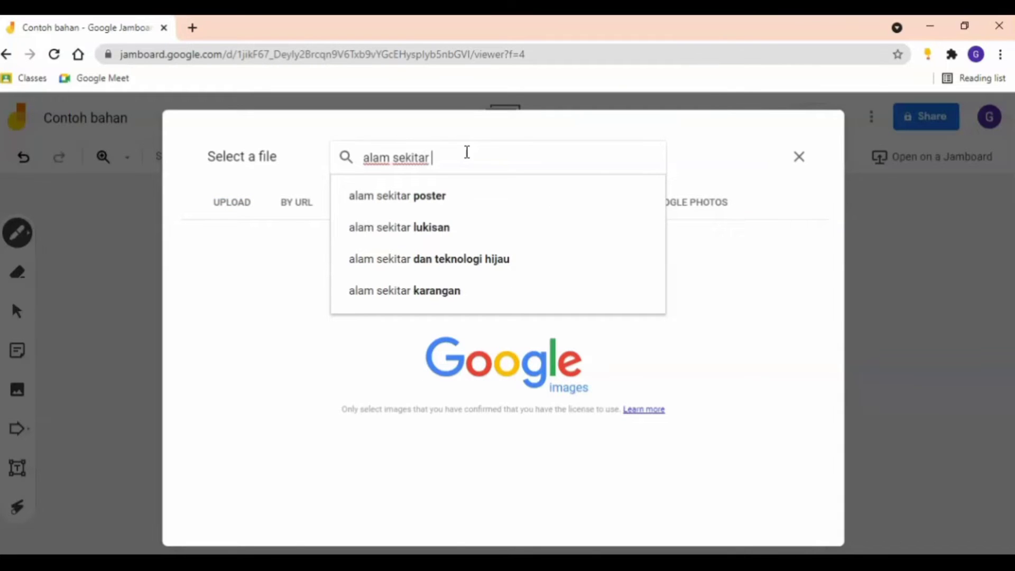
type("tercemar")
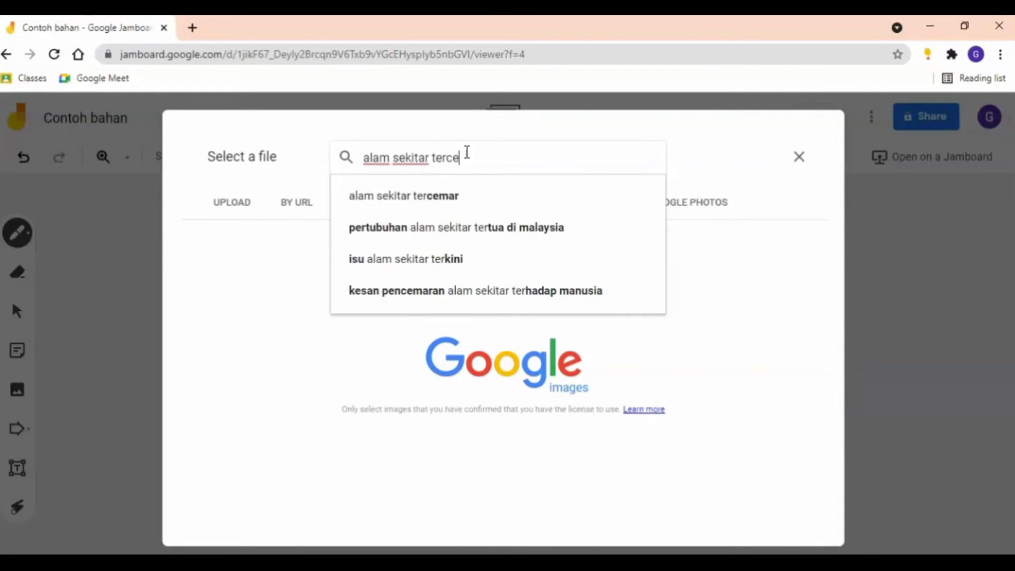
left_click(461, 194)
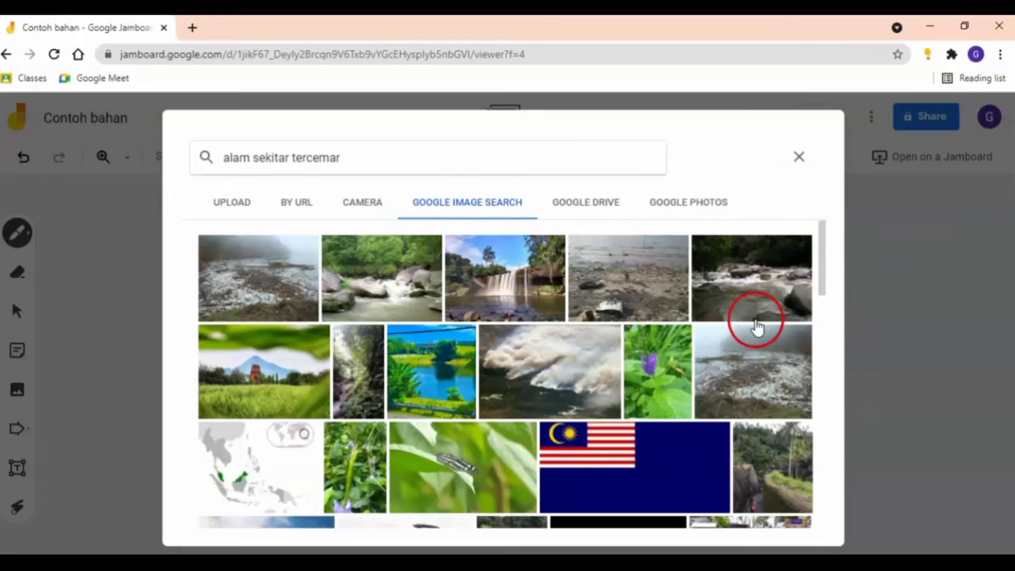
Set the found photo of bottles floating among autumn leaves beside a brick wall as the frame background
scroll(763, 364, "down", 3)
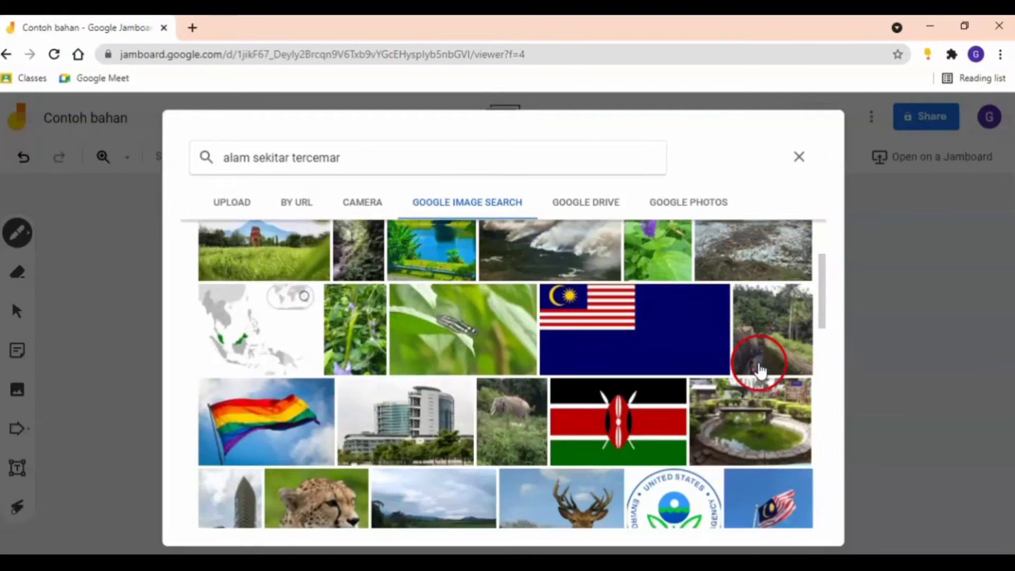
scroll(759, 371, "down", 3)
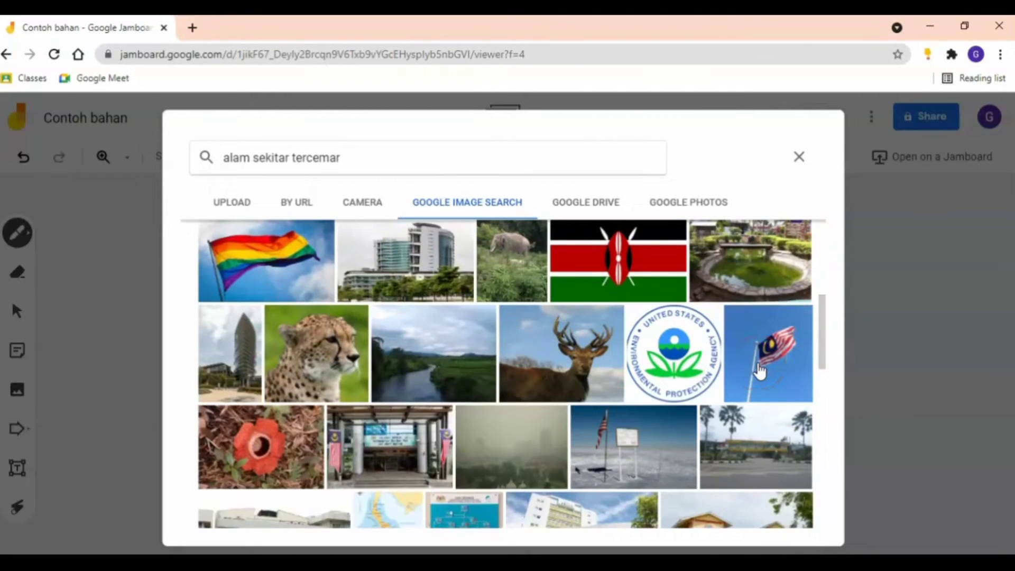
scroll(759, 370, "down", 10)
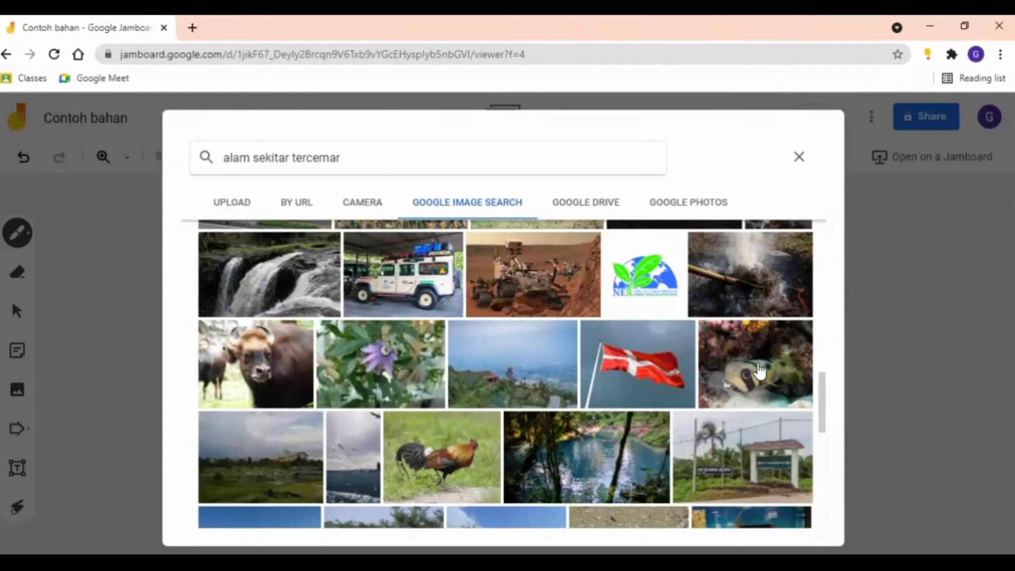
scroll(759, 370, "down", 3)
scroll(759, 370, "up", 3)
left_click(818, 369)
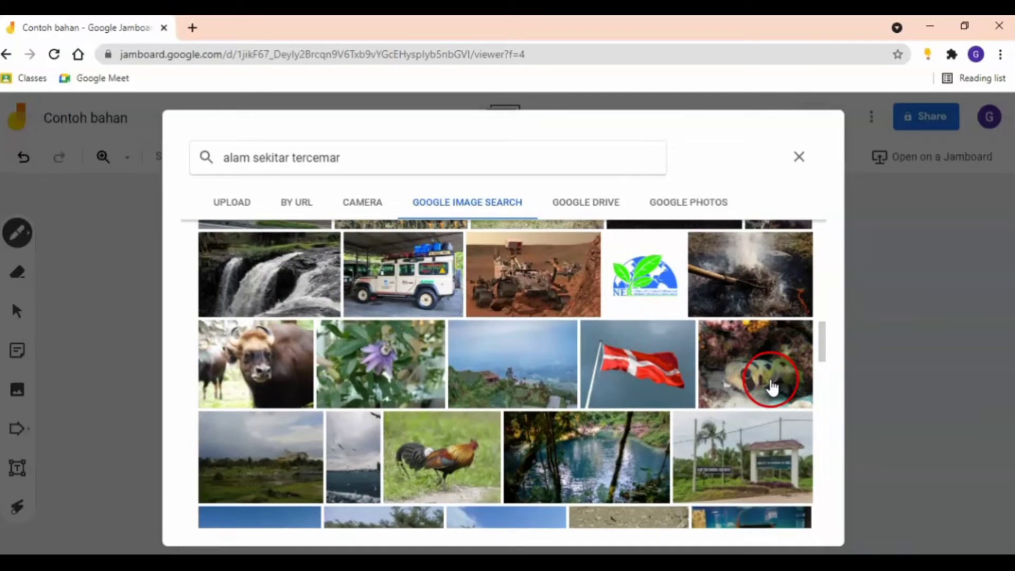
scroll(770, 386, "down", 6)
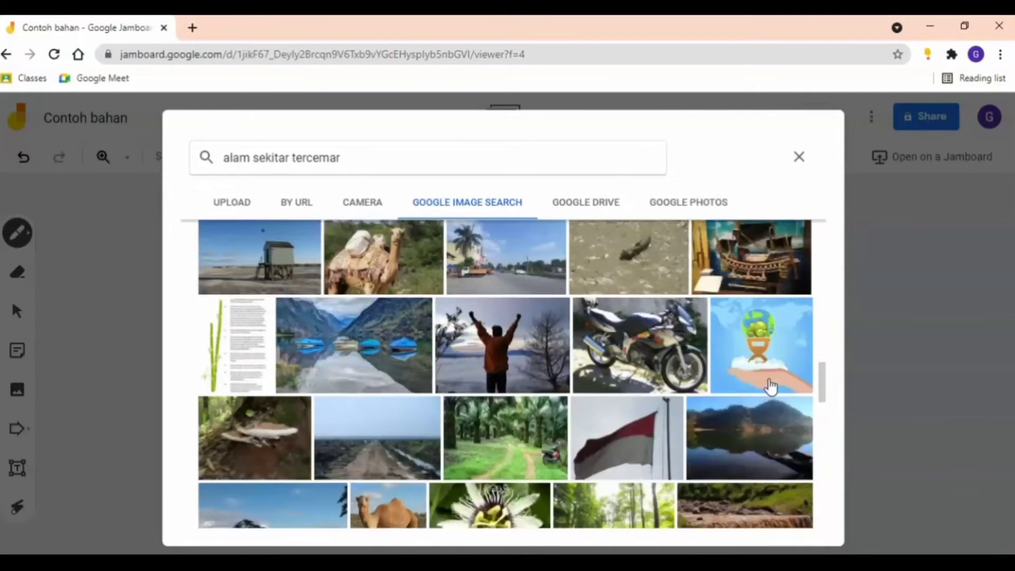
scroll(703, 304, "down", 5)
left_click(386, 293)
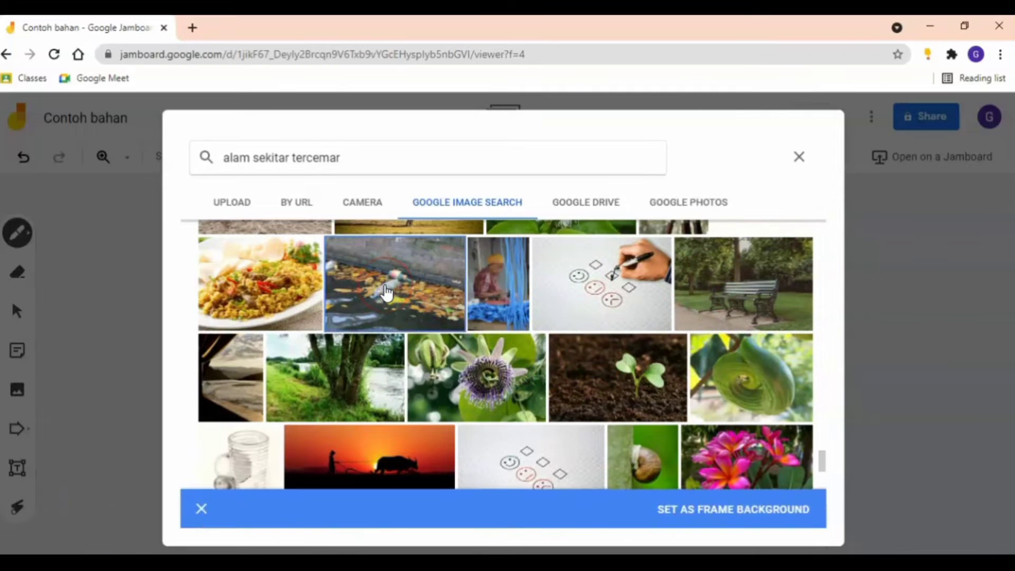
left_click(686, 515)
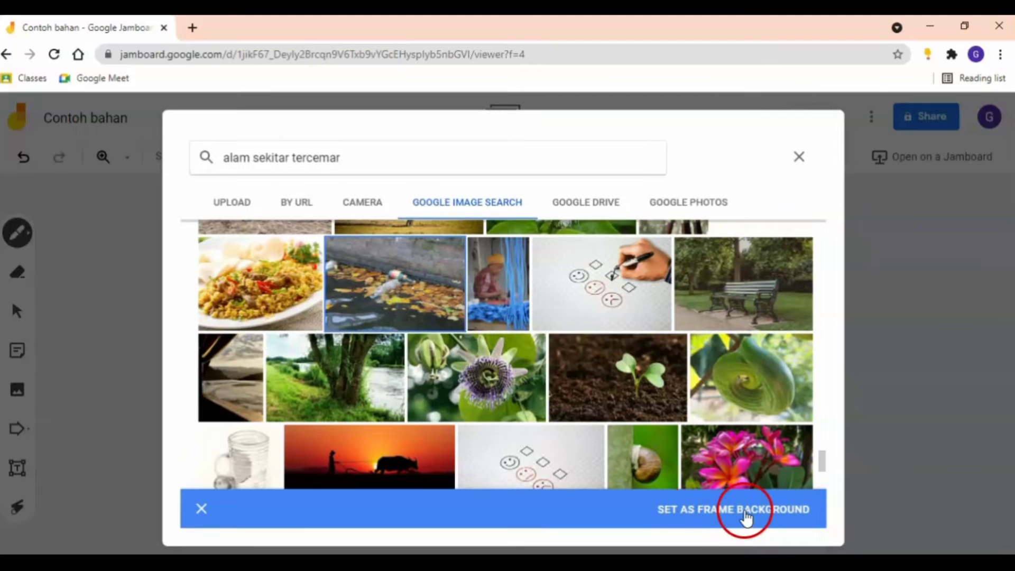
left_click(746, 516)
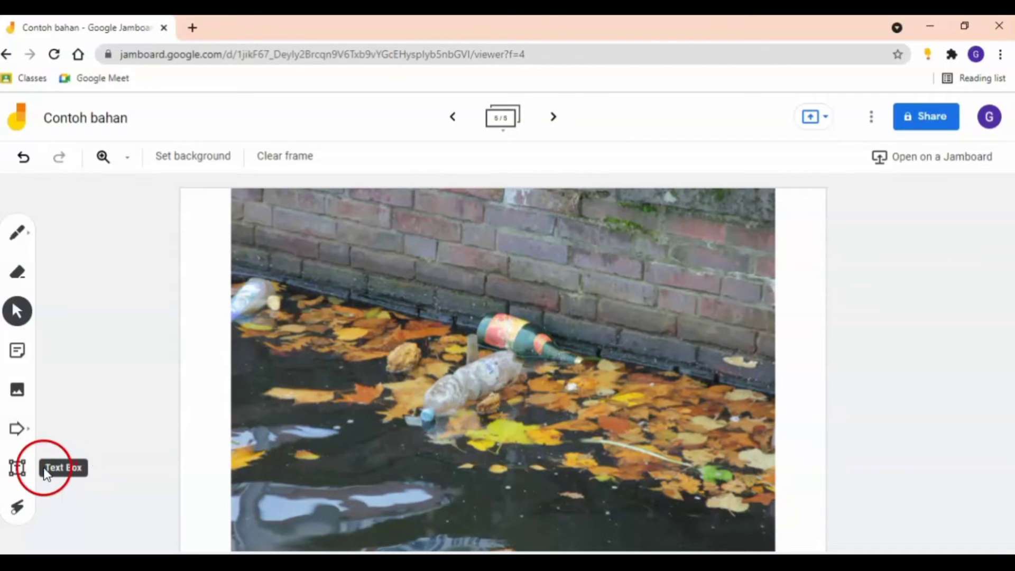
Place a text box on the brick wall in the upper left part of the background picture
left_click(17, 468)
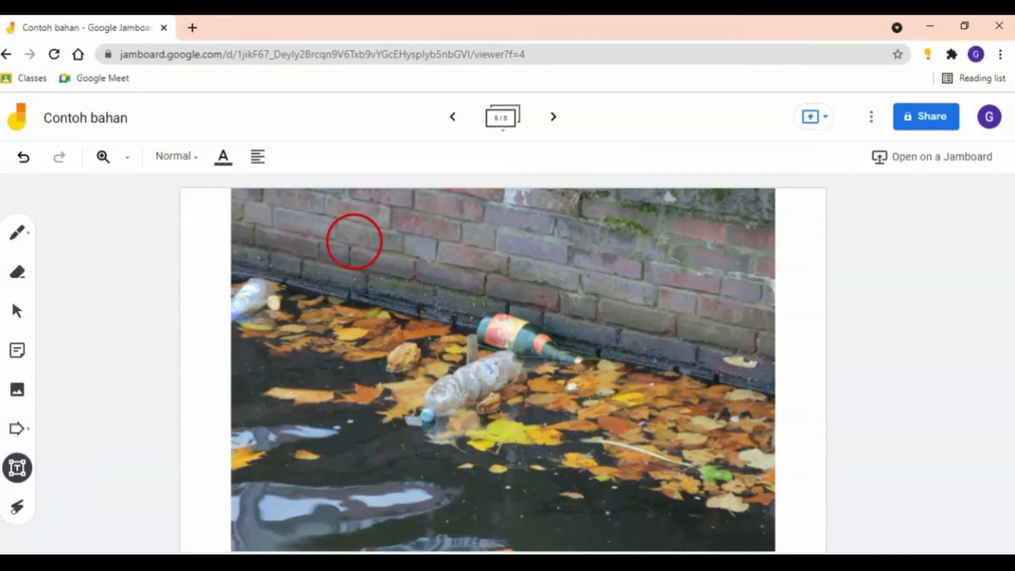
left_click(704, 378)
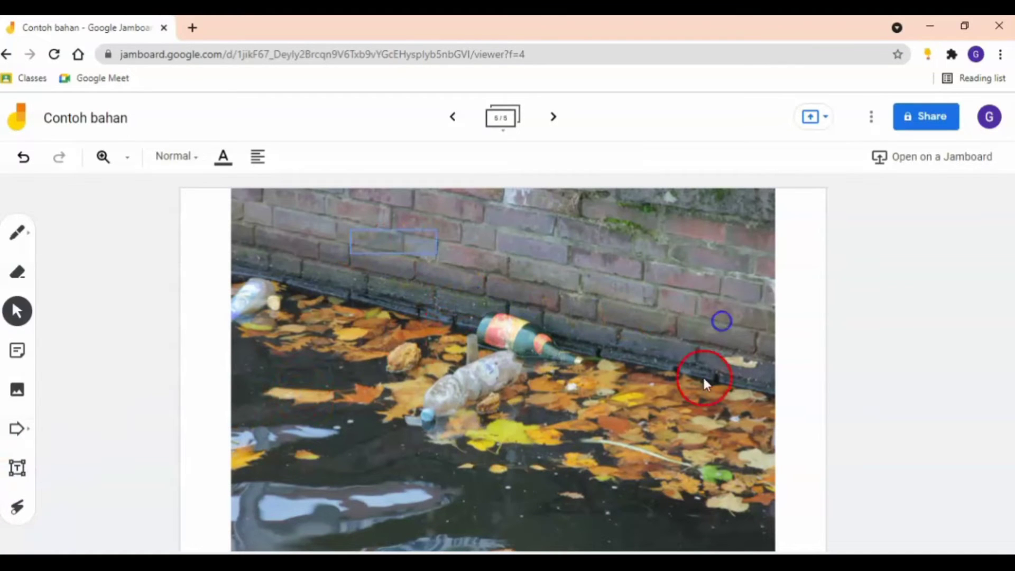
left_click(389, 244)
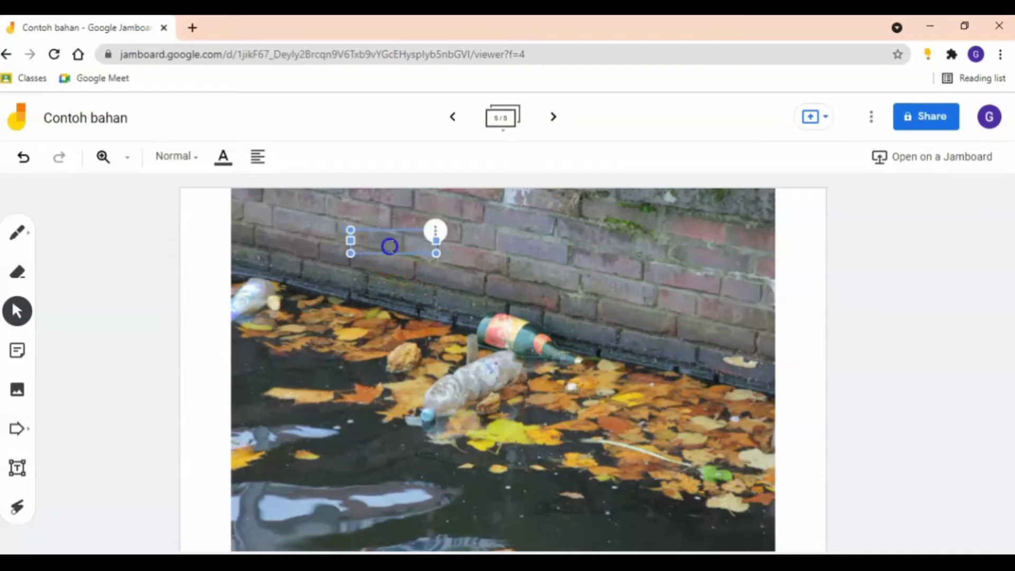
left_click(183, 456)
Enter "Apa pandangan kamu tentang gambar" in the text box on the brick wall
left_click(387, 246)
type("gan")
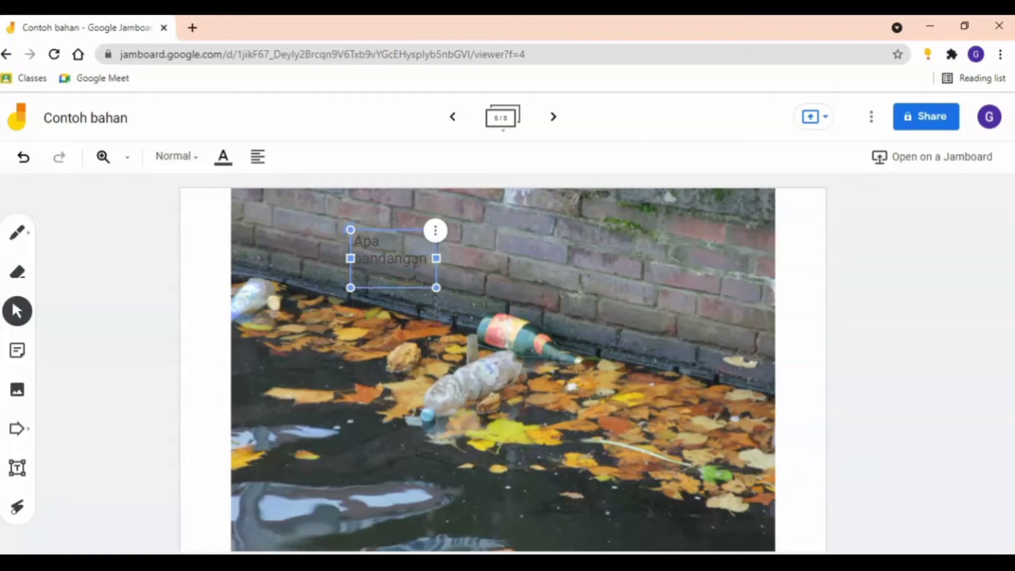
type(" kamu terhadap")
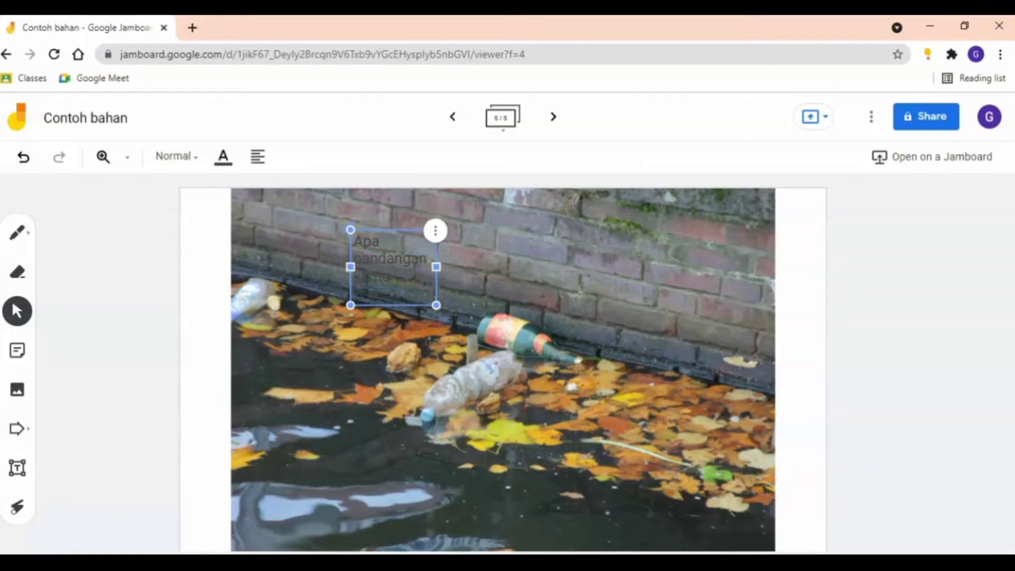
key("BackSpace")
key("BackSpace")
key("BackSpace")
key("BackSpace")
key("BackSpace")
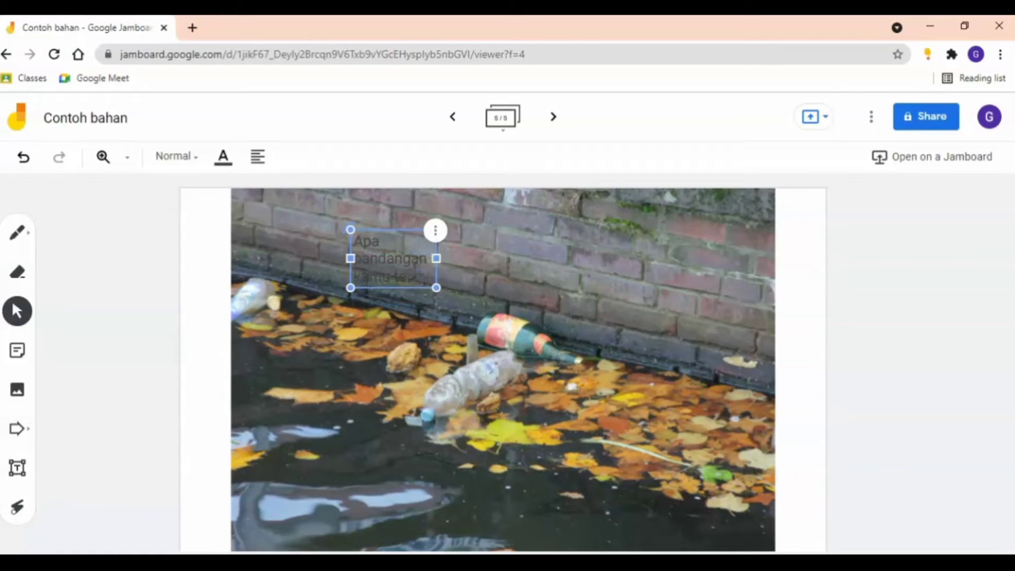
type("hadap sampah")
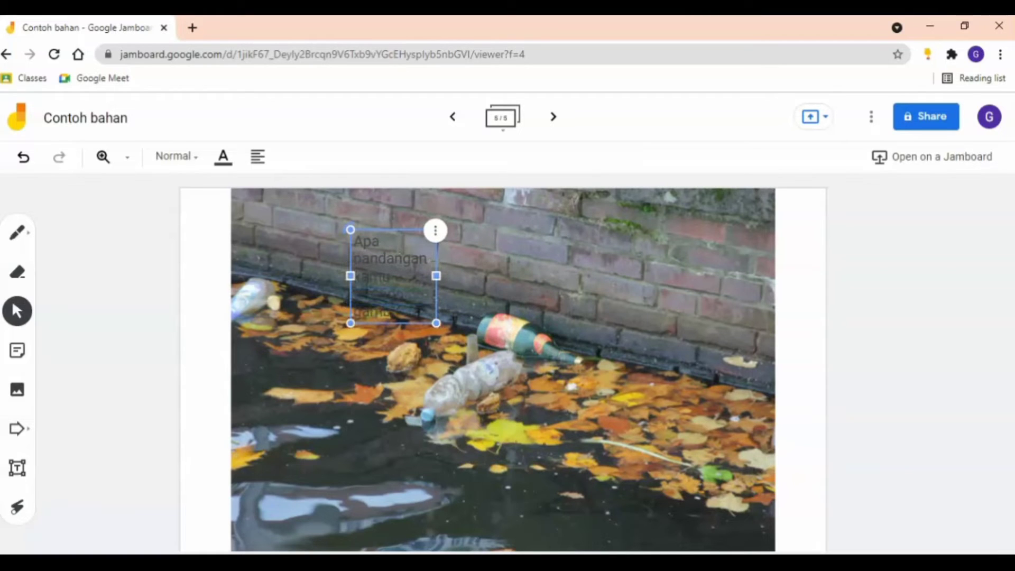
Colour the question text "Apa pandangan kamu tentang gambar" white and set it in the Title style
left_click_drag(424, 311, 357, 246)
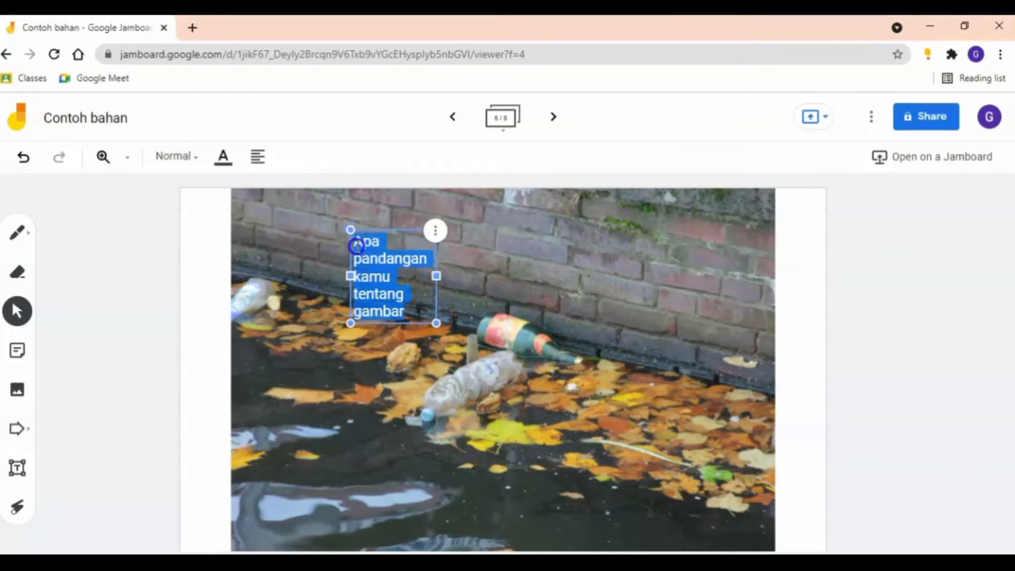
left_click(236, 159)
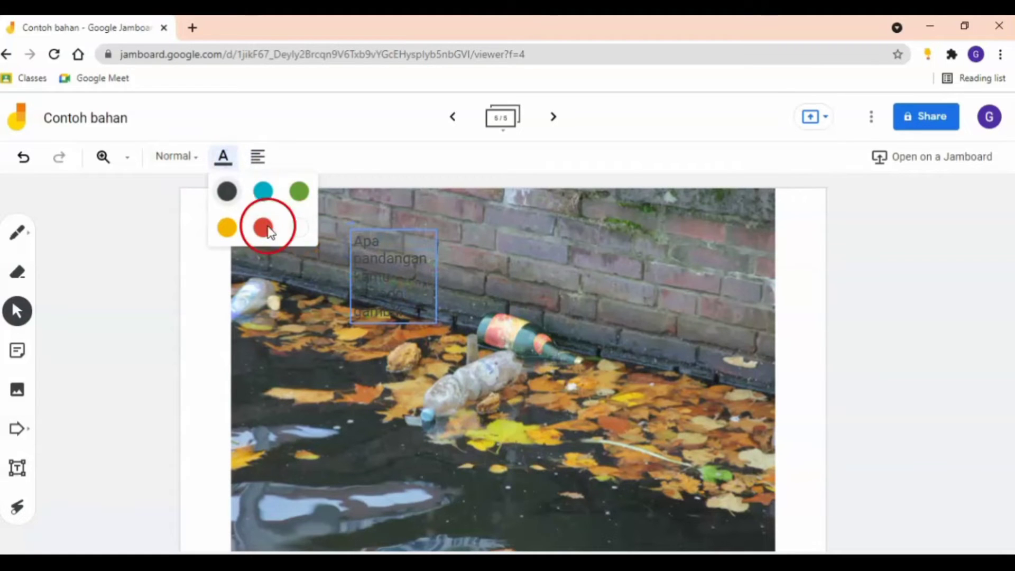
left_click(298, 232)
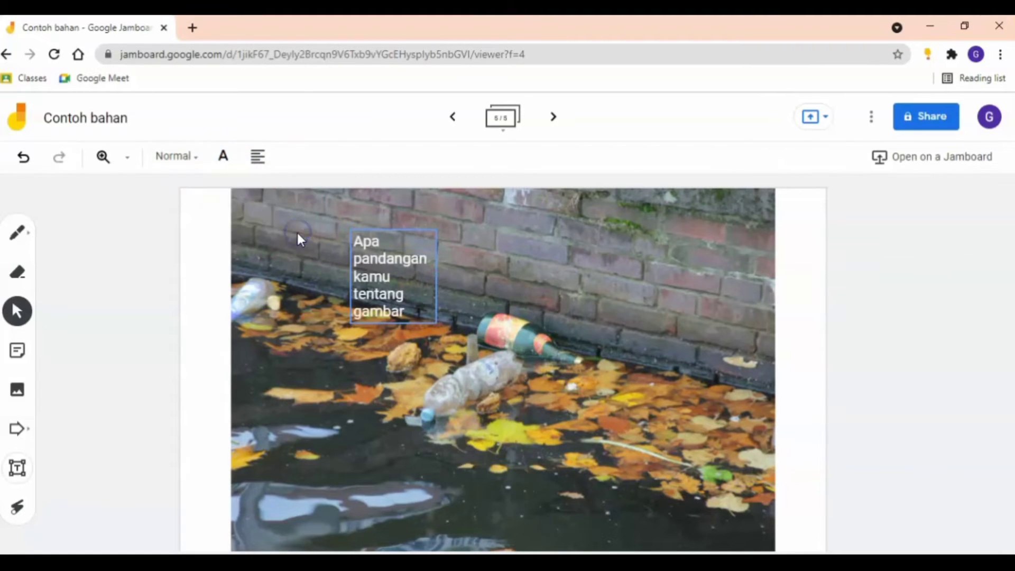
left_click(199, 157)
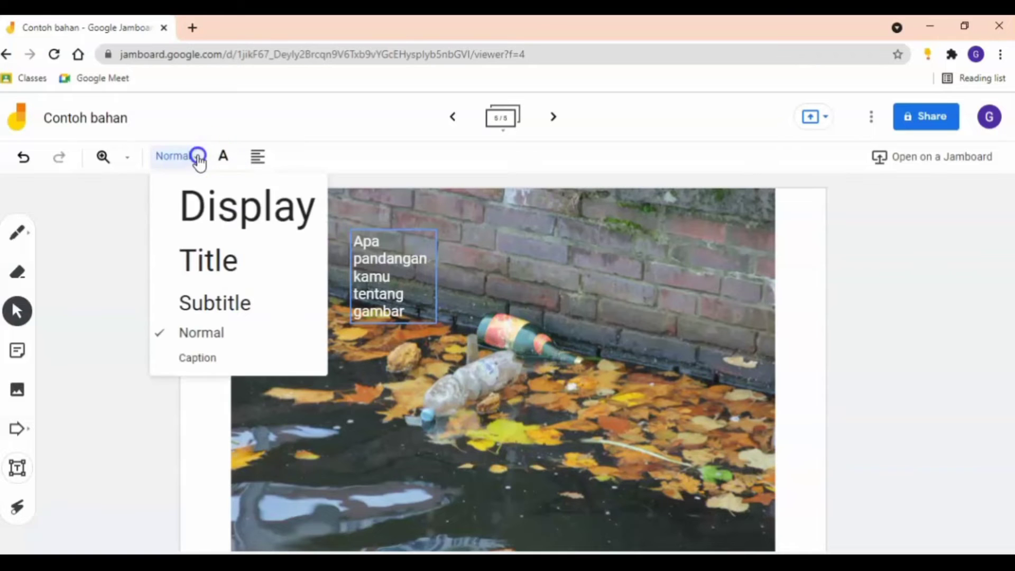
left_click(230, 255)
Widen the question text box so the text fits on two lines and reposition it on the brick wall
left_click_drag(528, 343, 734, 325)
left_click_drag(562, 254, 513, 235)
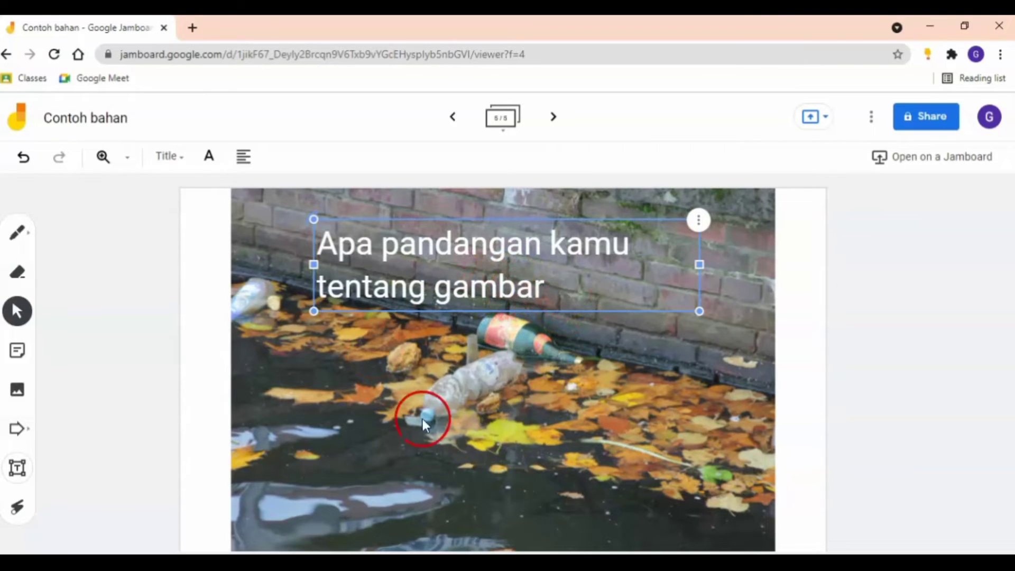
left_click(471, 420)
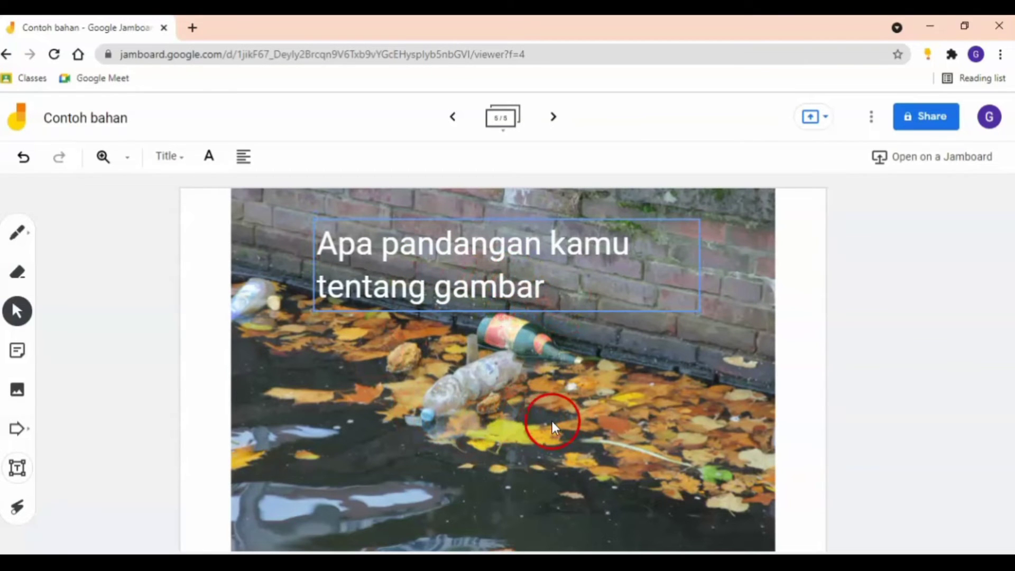
Nudge the question text box slightly upward and centre-align its text
left_click(503, 278)
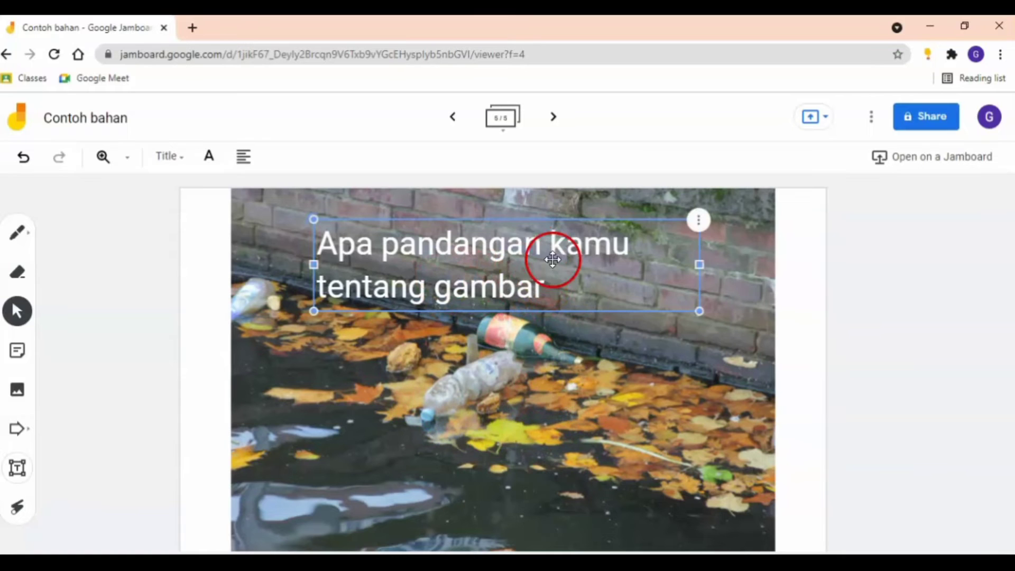
left_click_drag(534, 234, 532, 225)
left_click(255, 159)
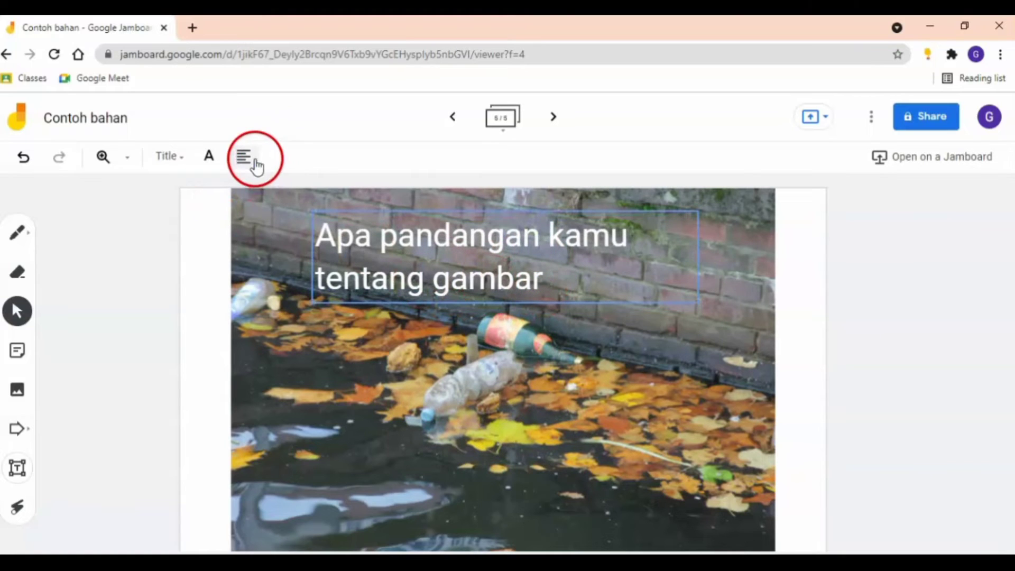
left_click(285, 191)
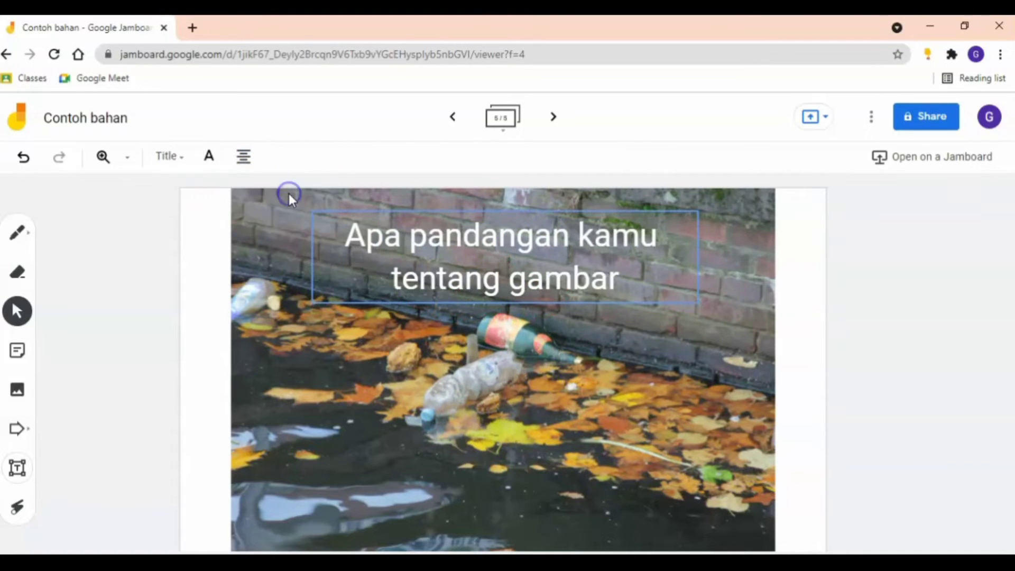
left_click(638, 376)
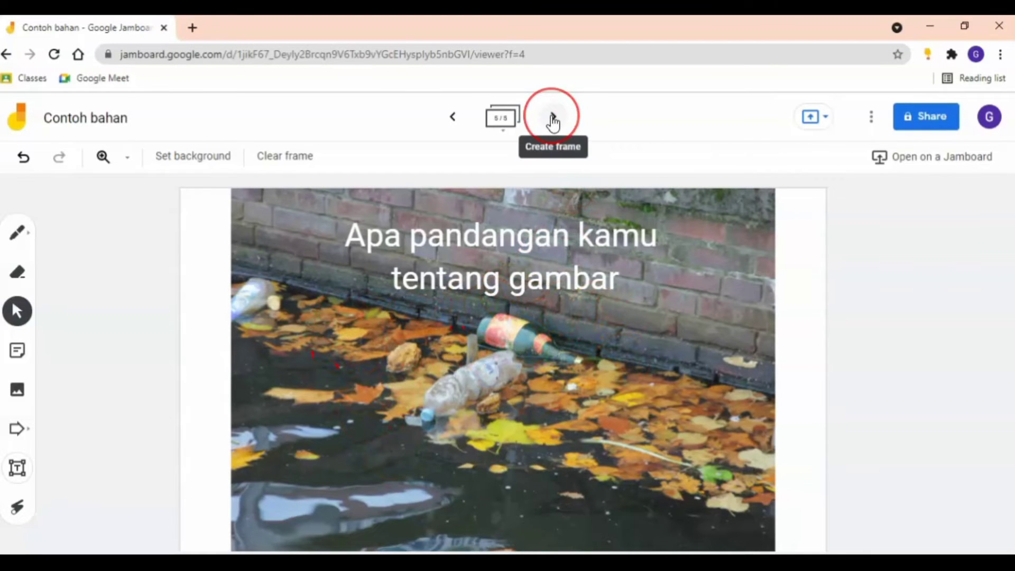
Delete the four blank frames that precede the picture frame
left_click(501, 124)
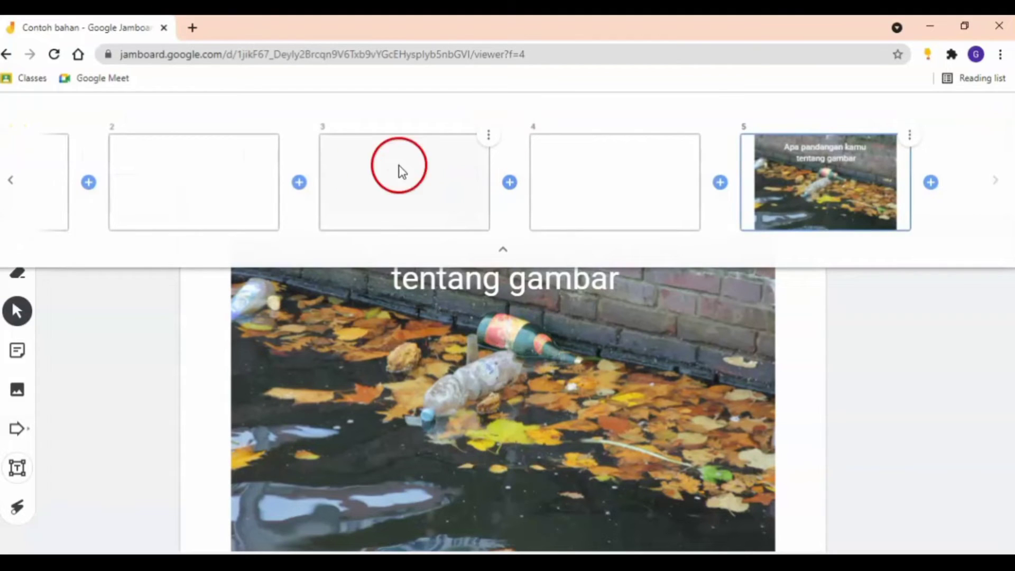
left_click(489, 135)
left_click(461, 164)
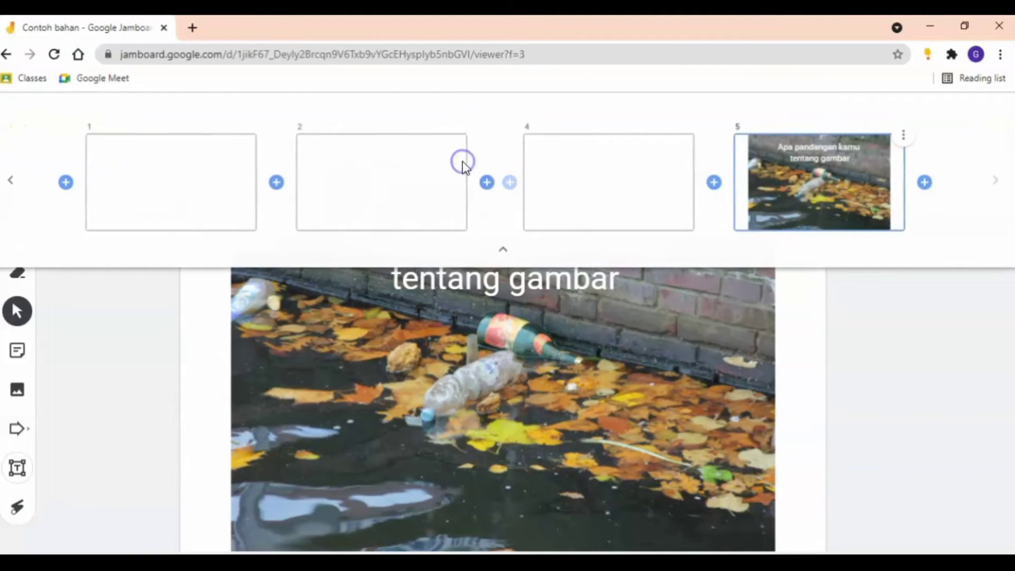
left_click(474, 136)
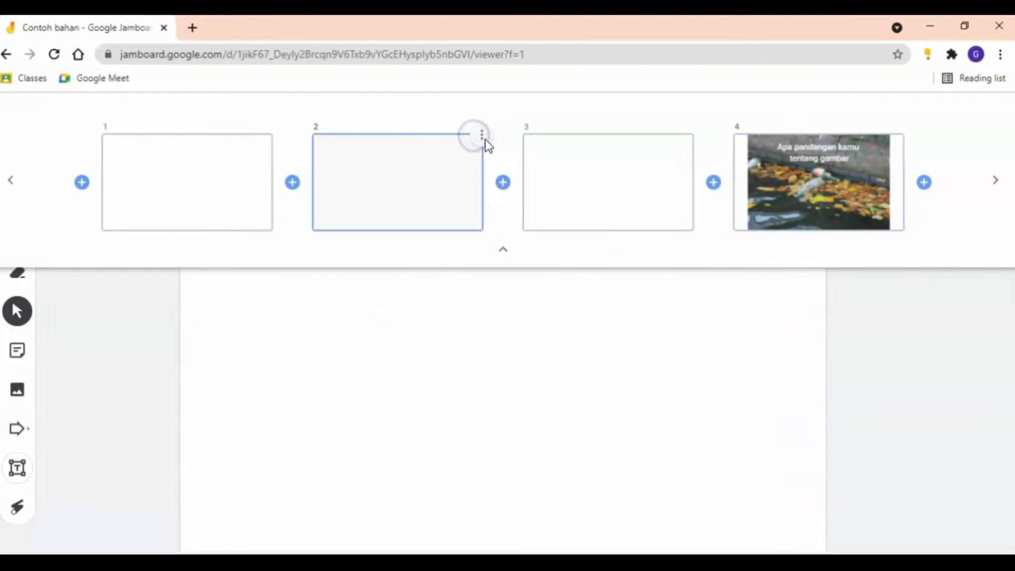
left_click(481, 136)
left_click(458, 163)
left_click(377, 136)
left_click(373, 162)
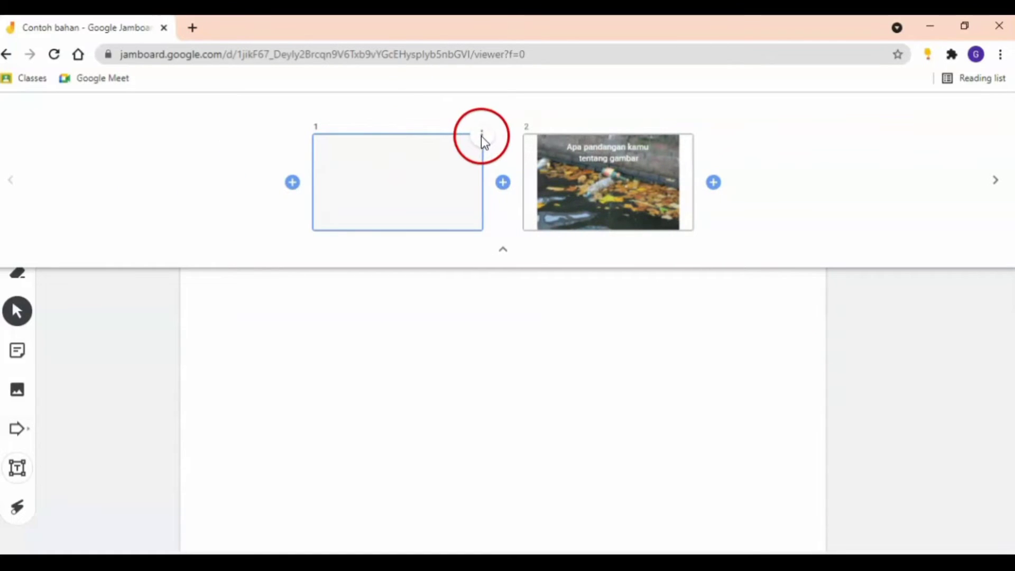
left_click(483, 136)
left_click(447, 163)
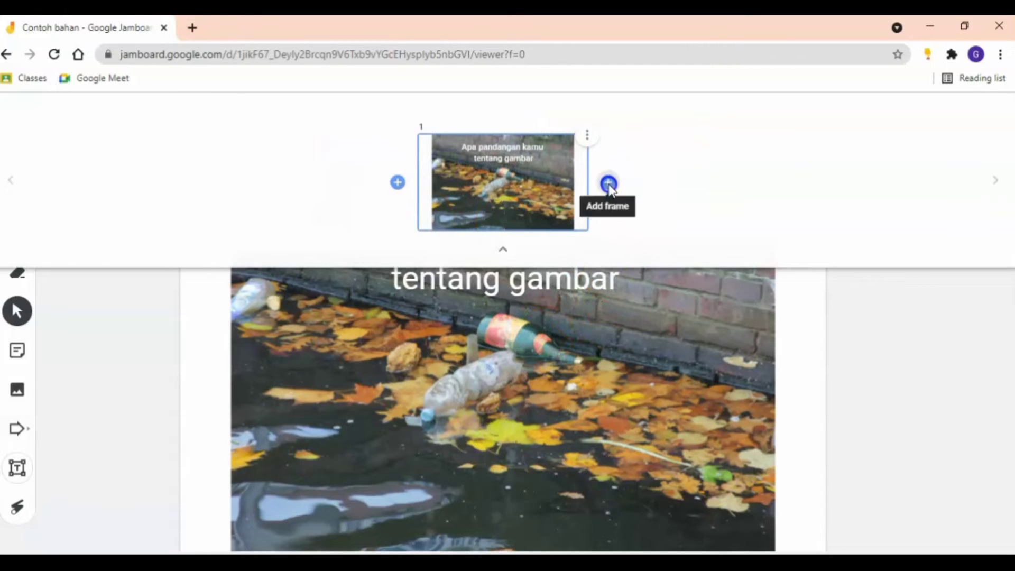
Add two blank frames after the picture frame
left_click(608, 184)
left_click(714, 185)
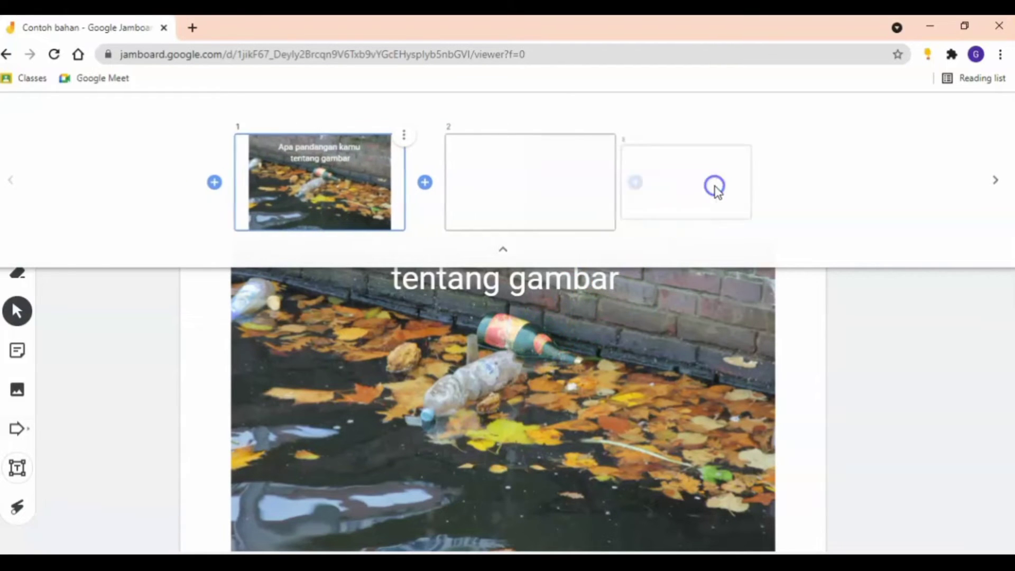
Reorder the picture frame behind the blank frames and return it to first place
left_click_drag(293, 182, 433, 179)
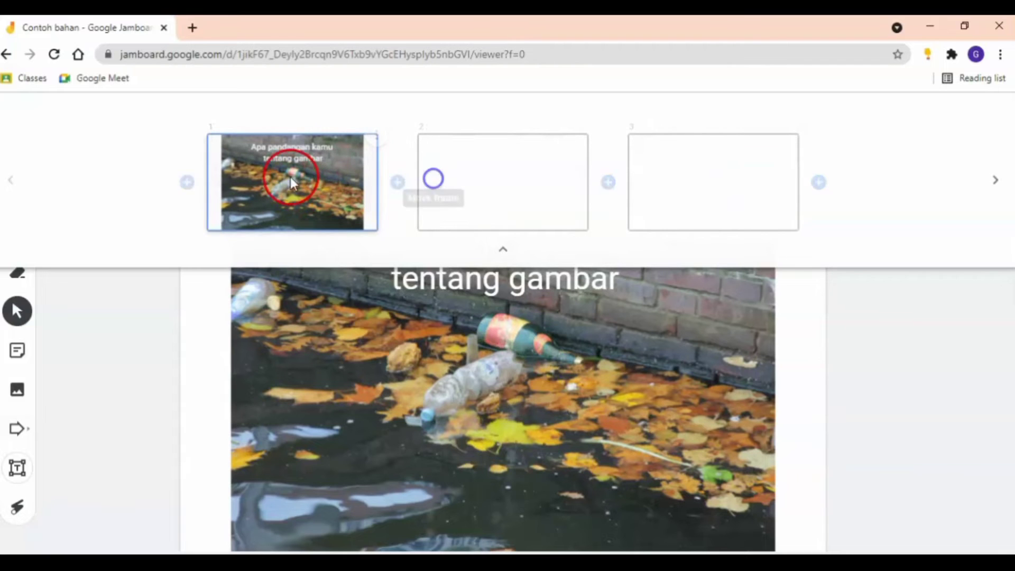
left_click_drag(267, 176, 807, 247)
left_click_drag(725, 185, 193, 198)
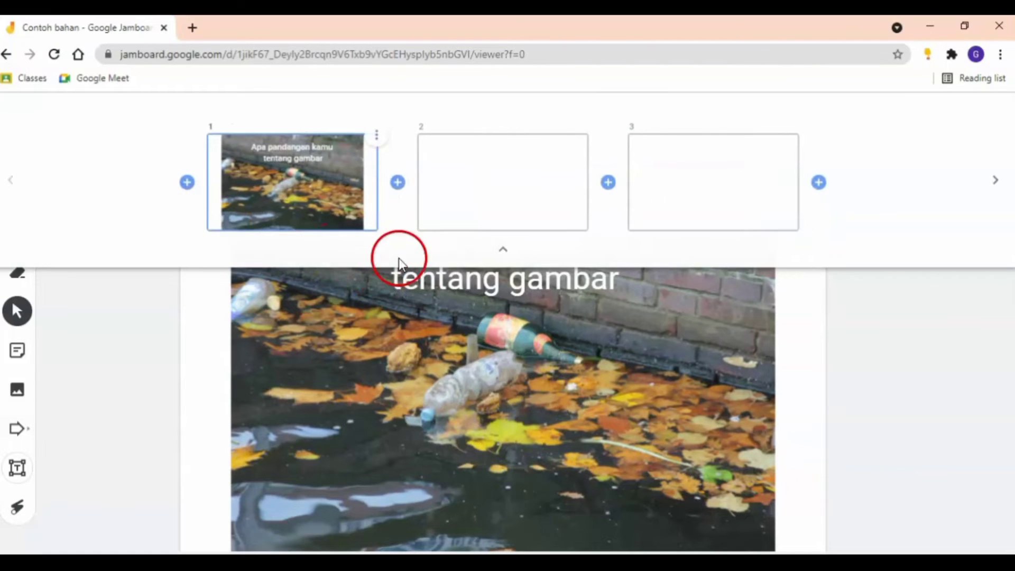
Duplicate the picture frame and compare the copy with the original
left_click(376, 135)
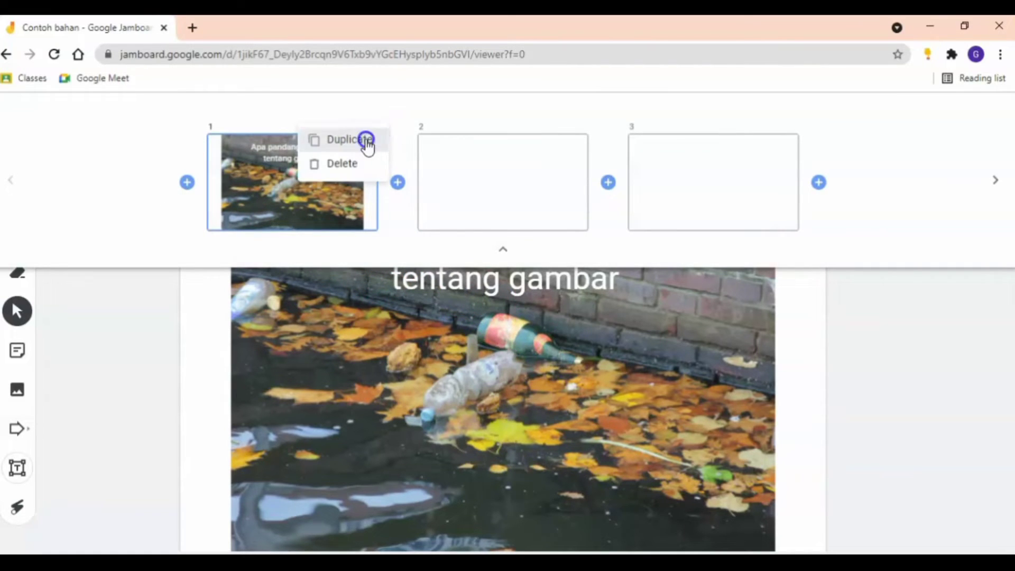
left_click(349, 140)
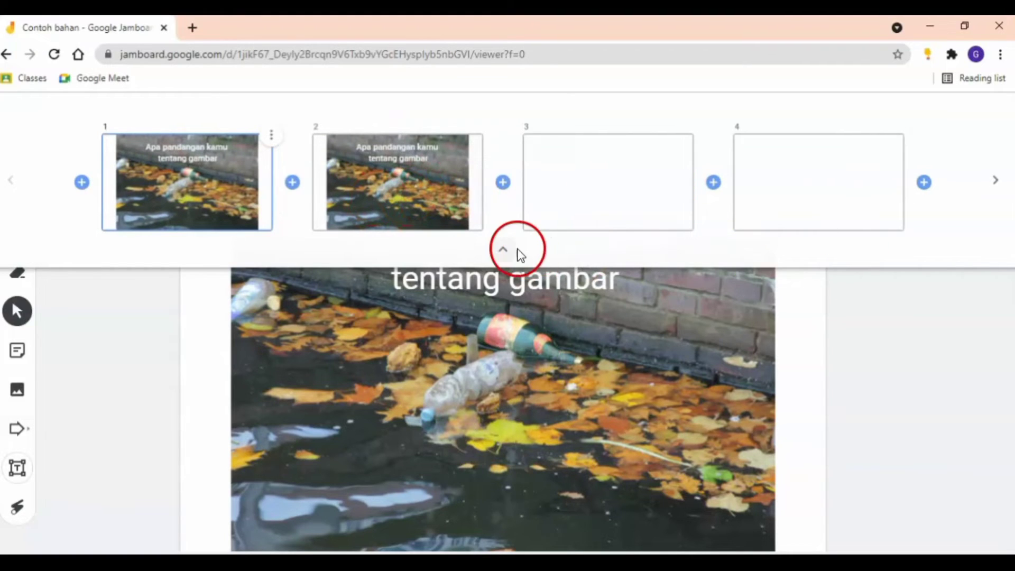
left_click(502, 251)
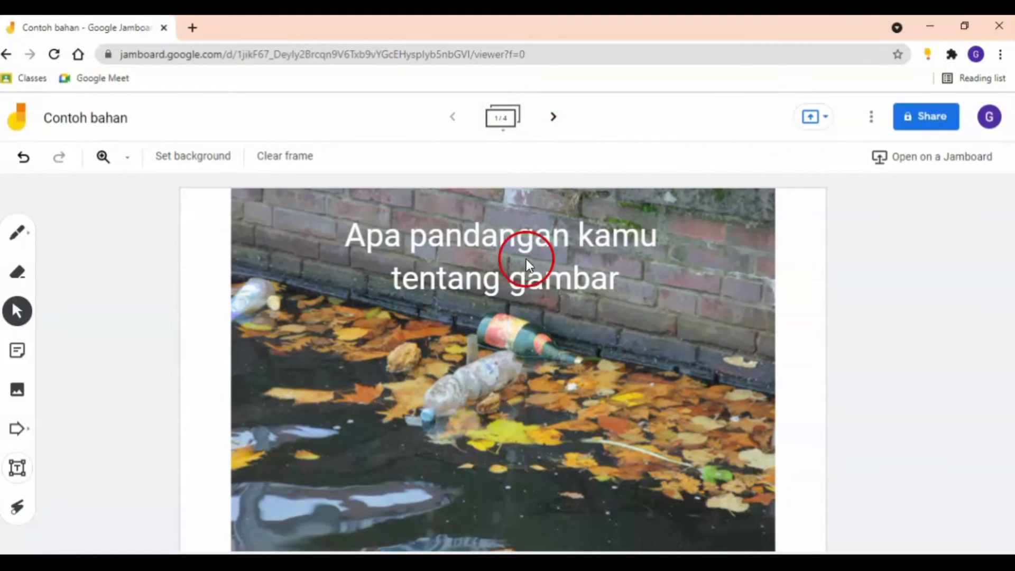
left_click(547, 117)
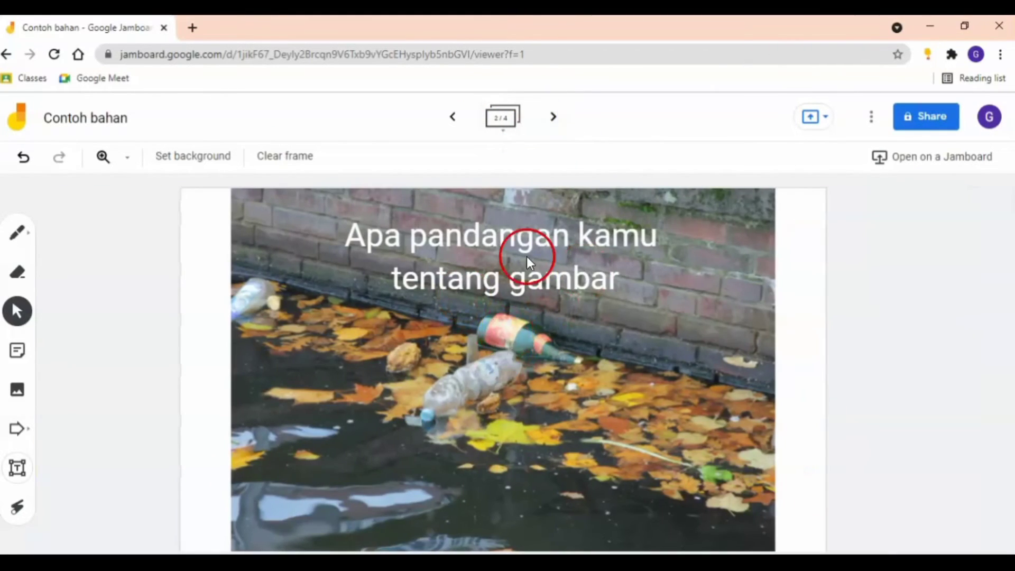
left_click(460, 126)
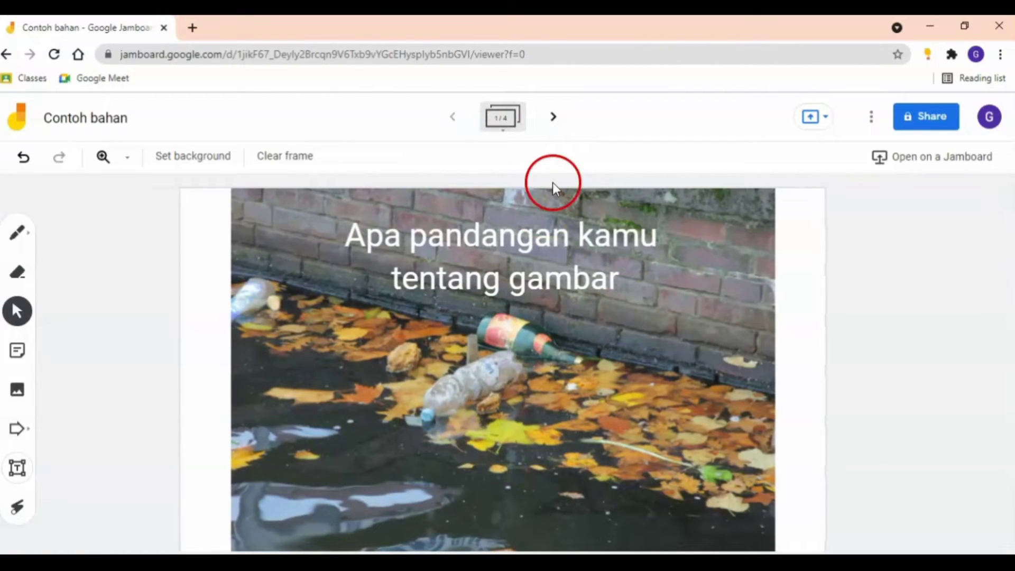
left_click(552, 116)
Delete the duplicate picture frame in second place and return to frame 1
left_click(505, 120)
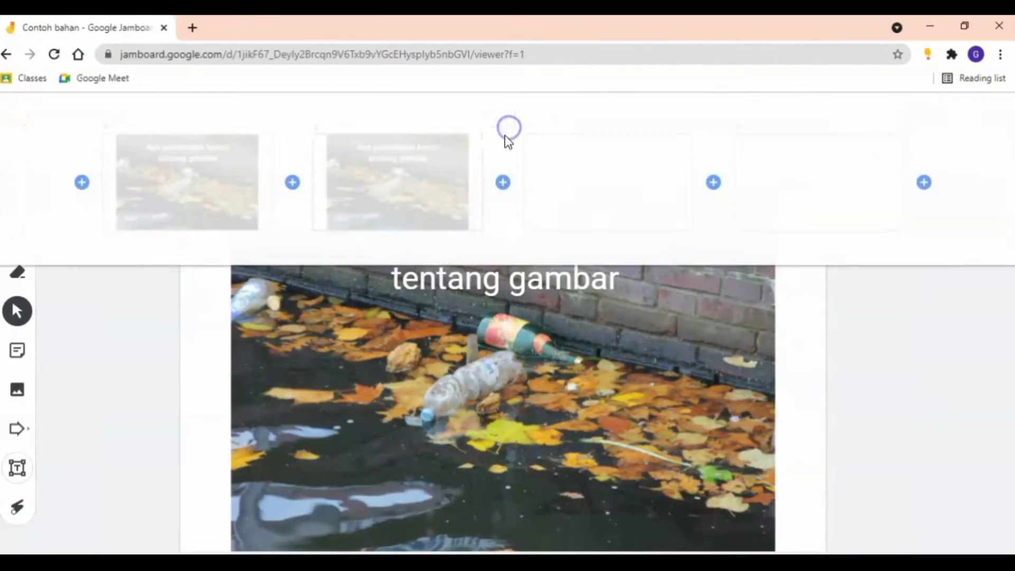
left_click(476, 138)
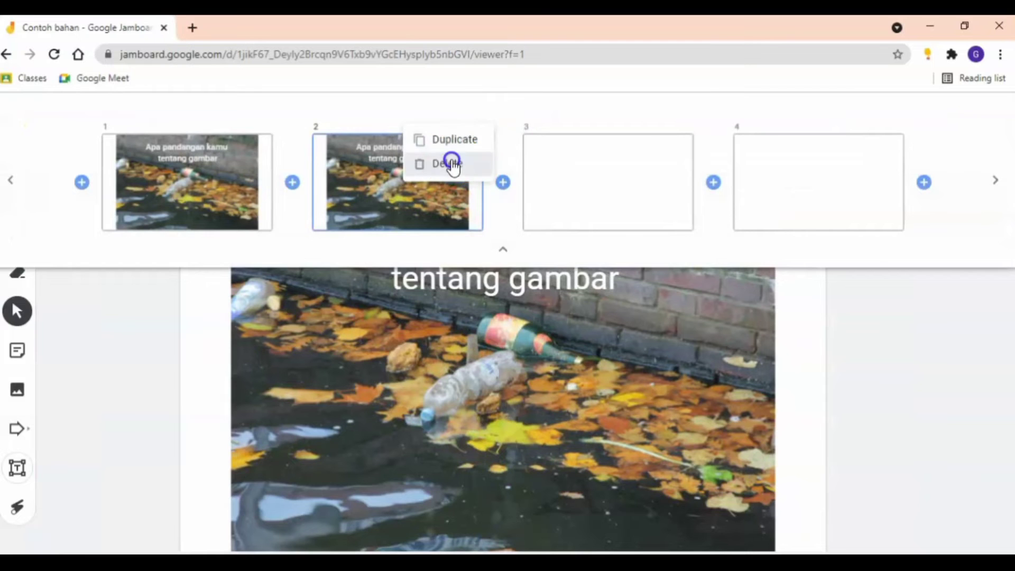
left_click(452, 164)
left_click(772, 333)
left_click(180, 355)
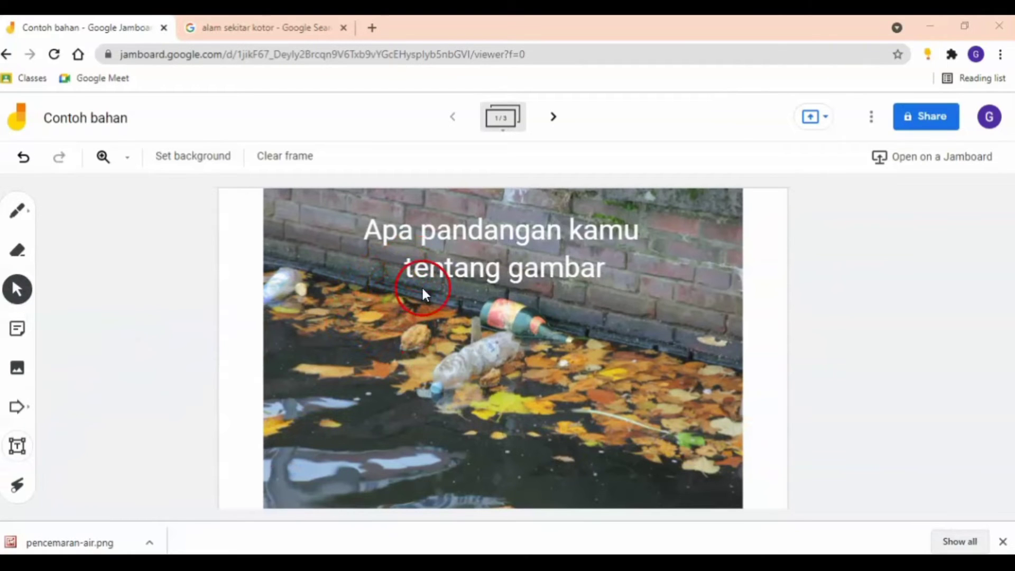
Shift the question text box slightly downward on the brick wall of frame 1
left_click(468, 239)
mouse_move(500, 241)
left_mouse_down()
mouse_move(506, 267)
mouse_move(467, 243)
mouse_move(499, 244)
left_mouse_up()
left_click(482, 300)
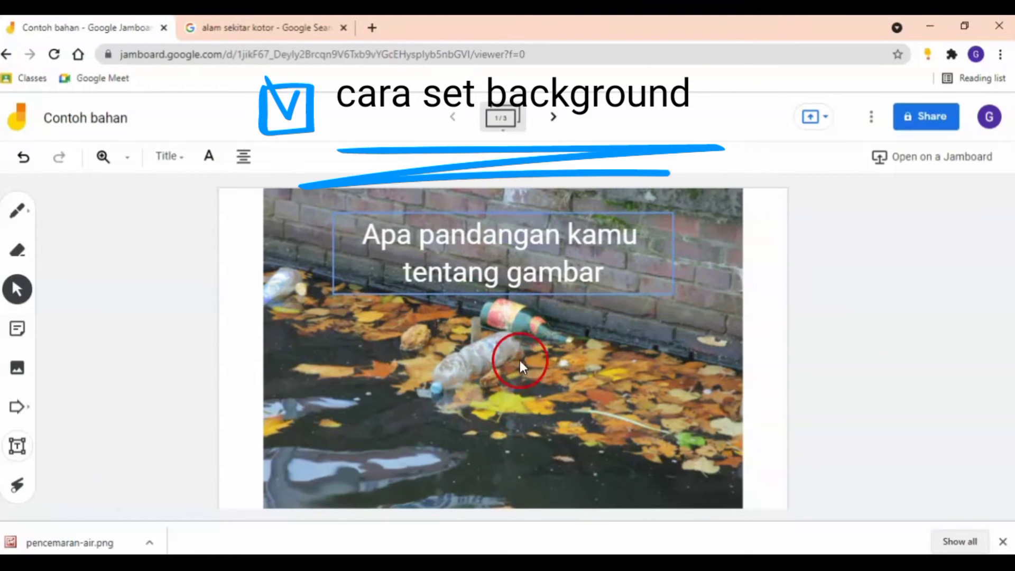
left_click(555, 280)
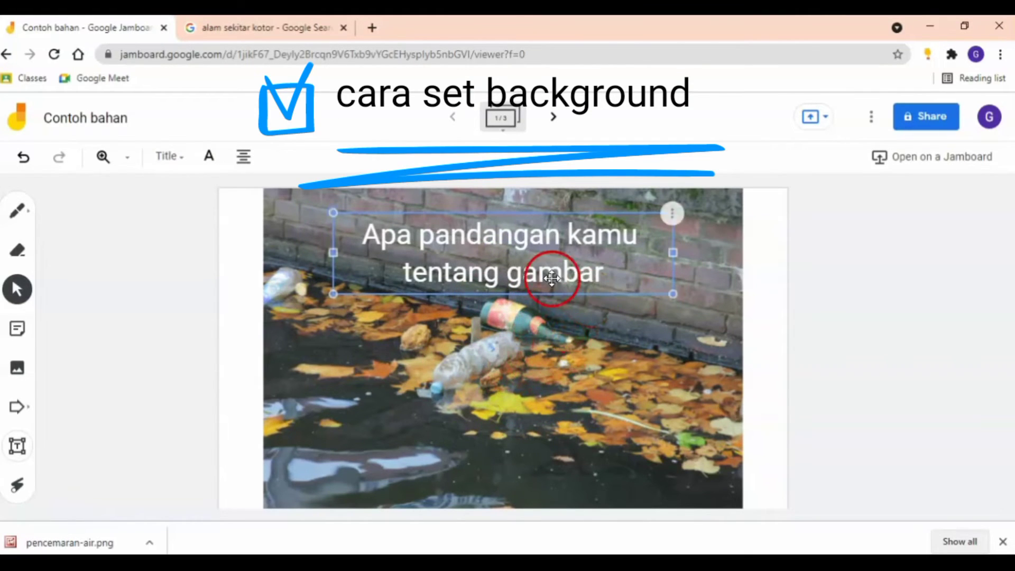
left_click(412, 414)
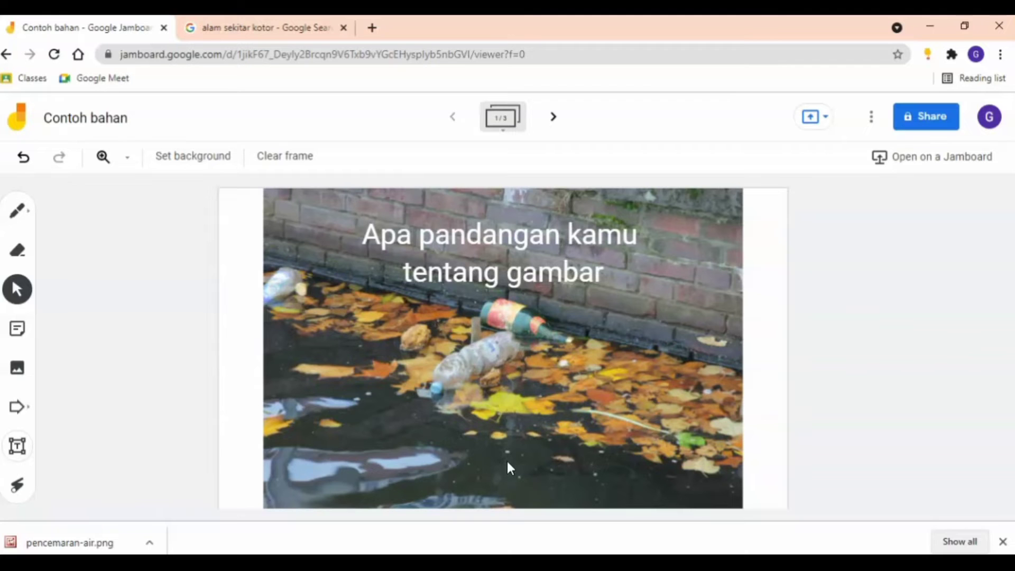
Capture a screenshot of the frame's picture area together with its question text
key("super+shift+s")
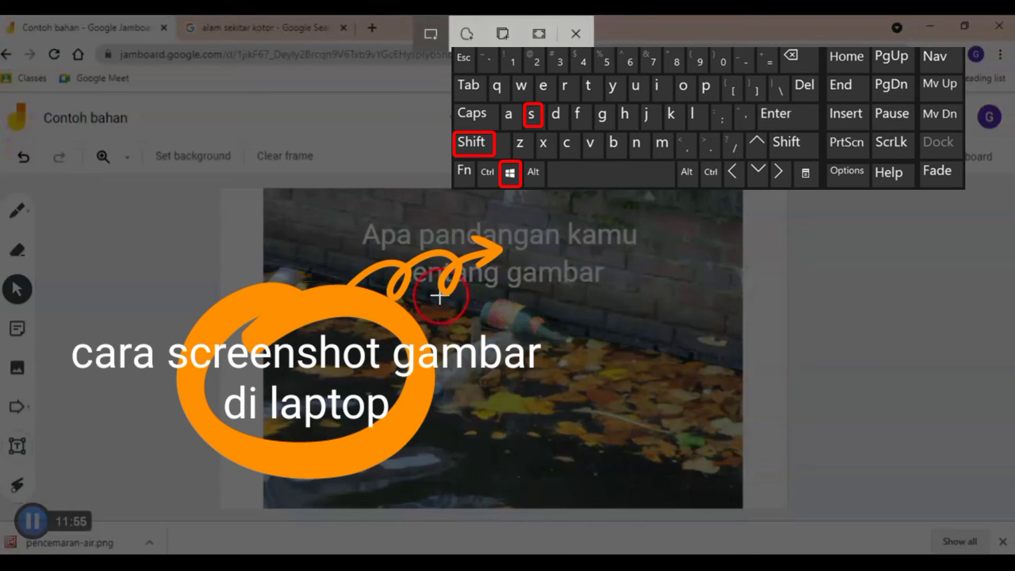
left_click_drag(263, 190, 740, 506)
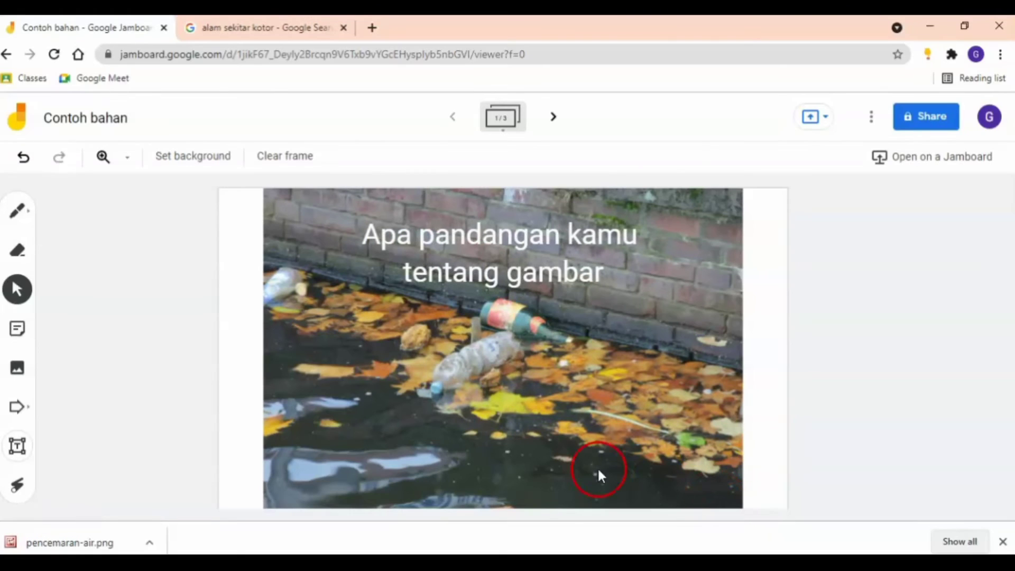
Switch to Paint 3D, create a new project and paste the captured screenshot onto the canvas
left_click(439, 508)
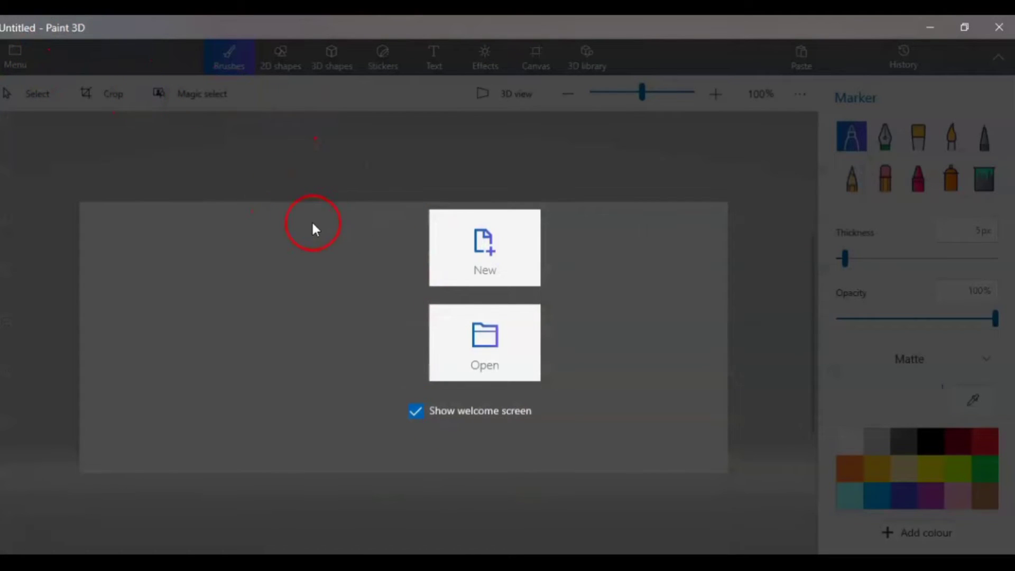
left_click(497, 257)
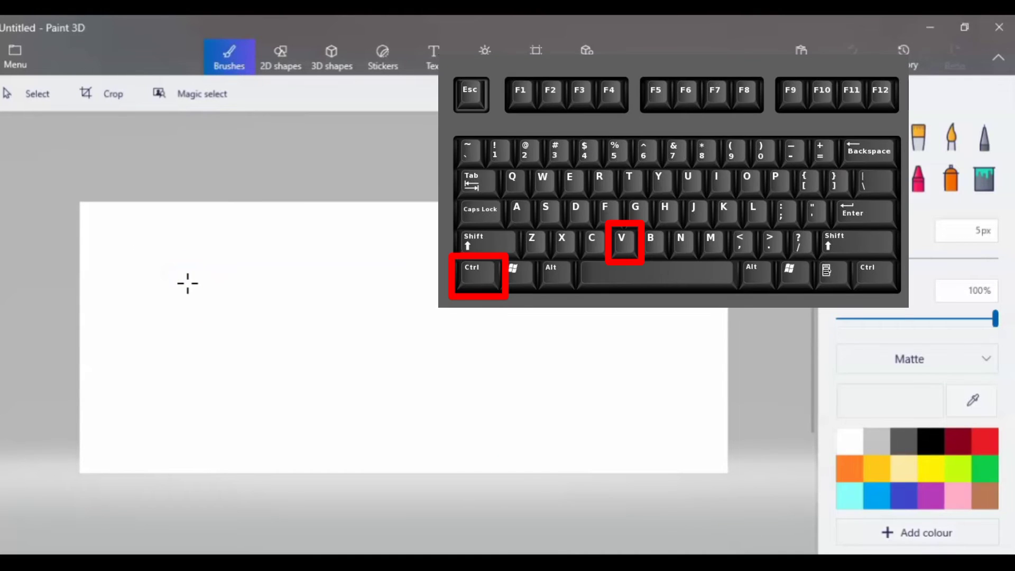
key("ctrl+v")
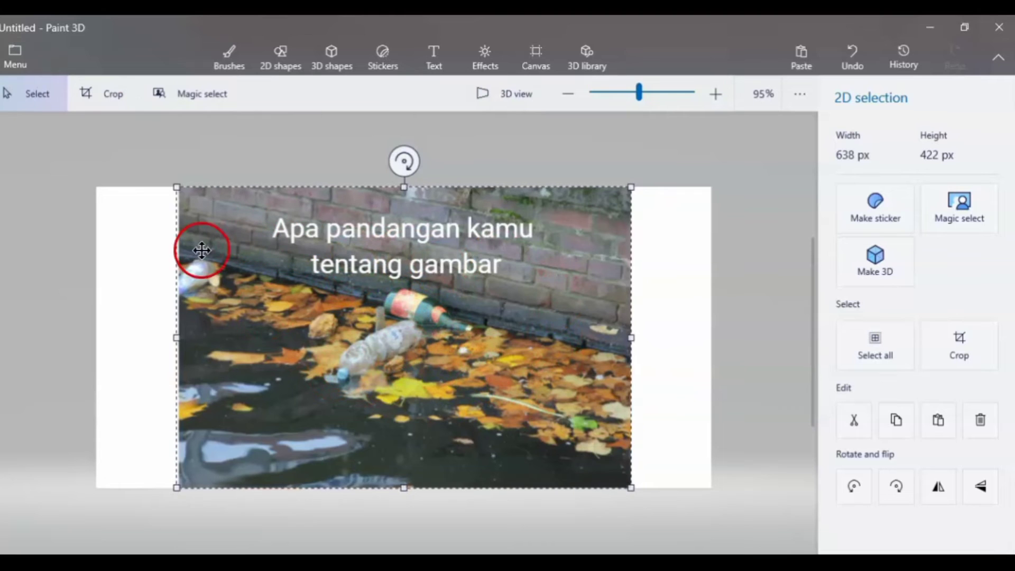
Save the canvas with the pasted screenshot to the desktop as the 2D PNG image Untitled.png
left_click(11, 54)
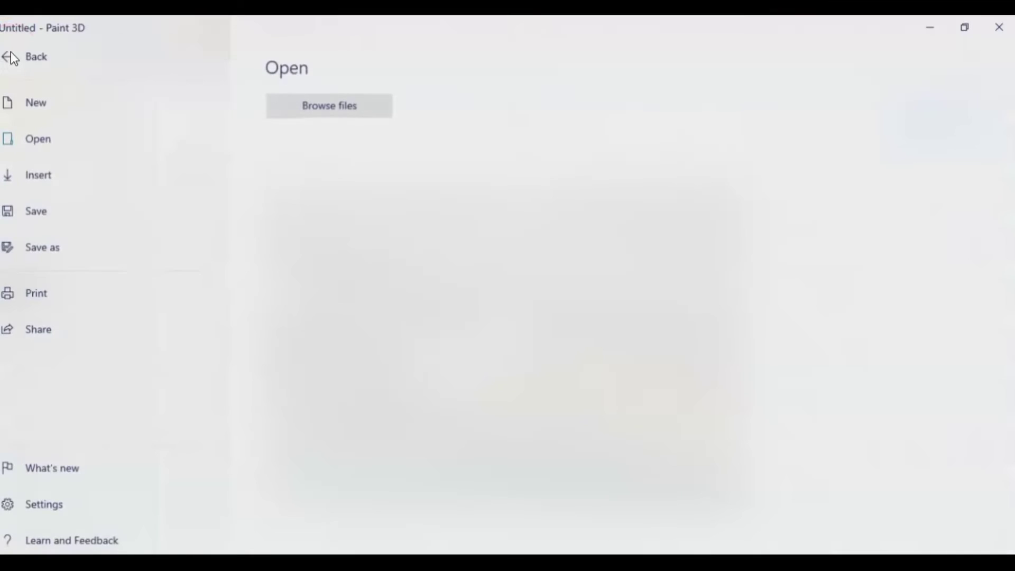
left_click(59, 250)
left_click(311, 169)
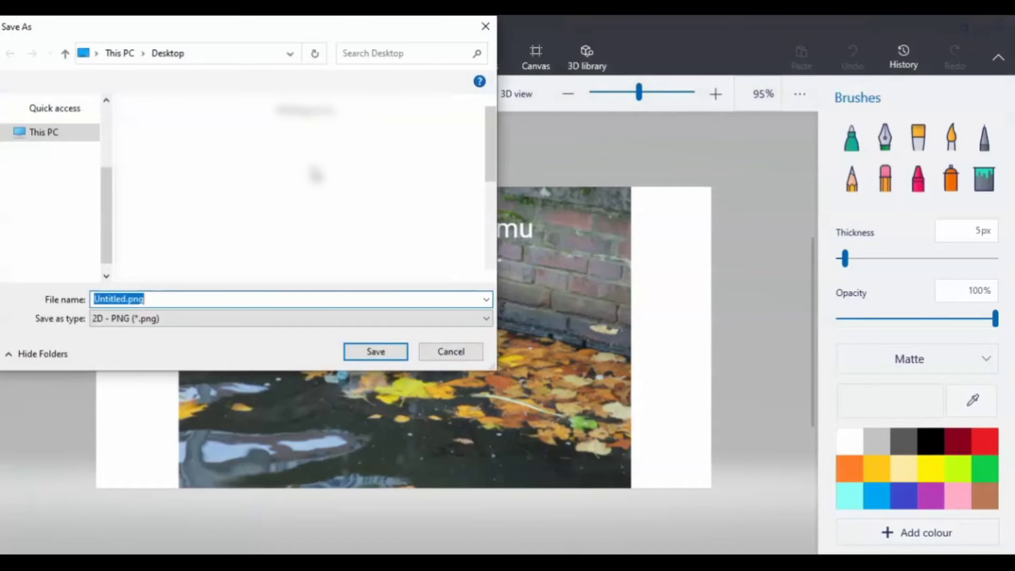
left_click_drag(108, 207, 102, 125)
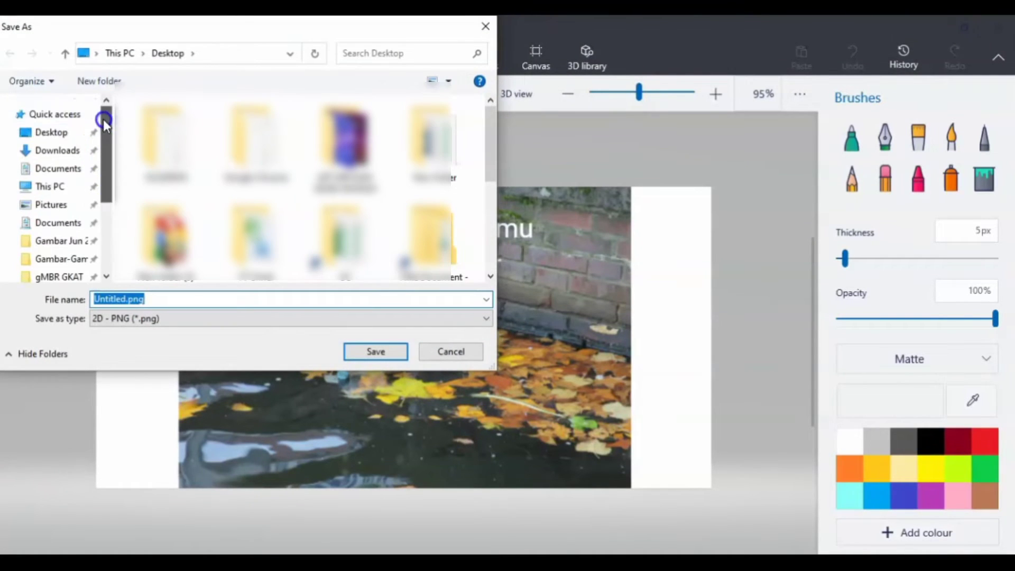
left_click(62, 131)
left_click(376, 352)
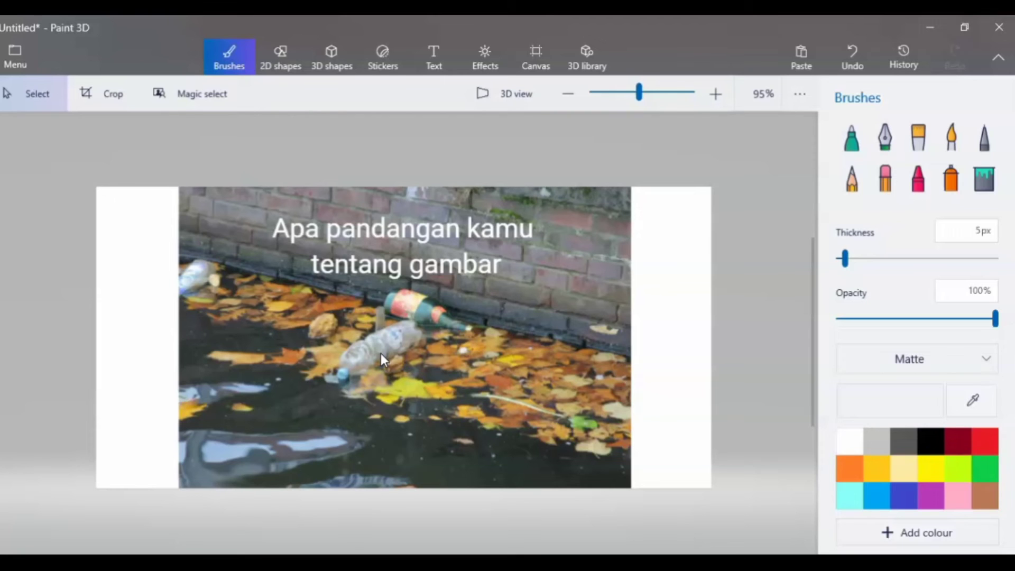
Switch back to Jamboard and set Untitled.png from the desktop as the background image of frame 2
left_click(930, 27)
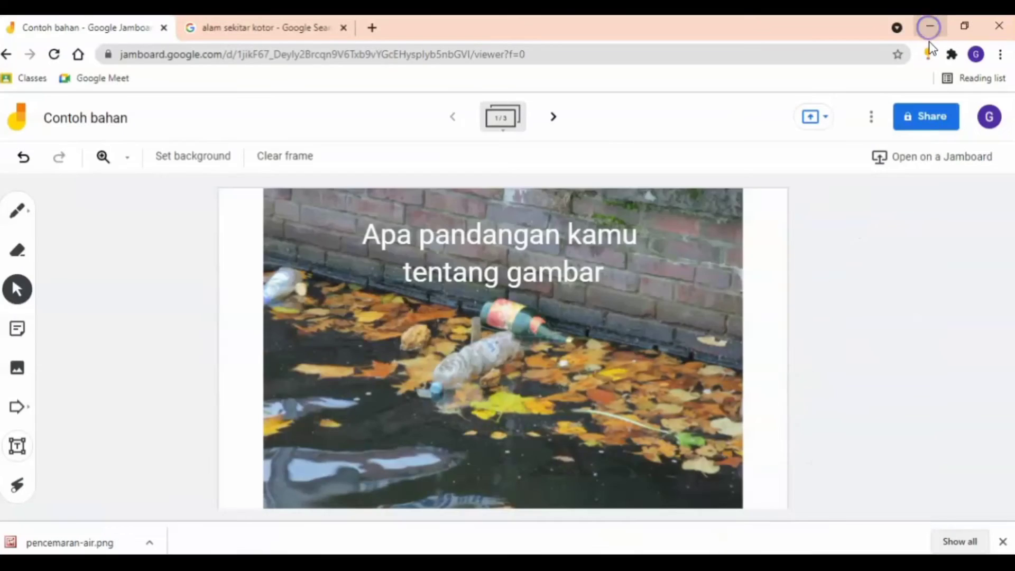
left_click(553, 117)
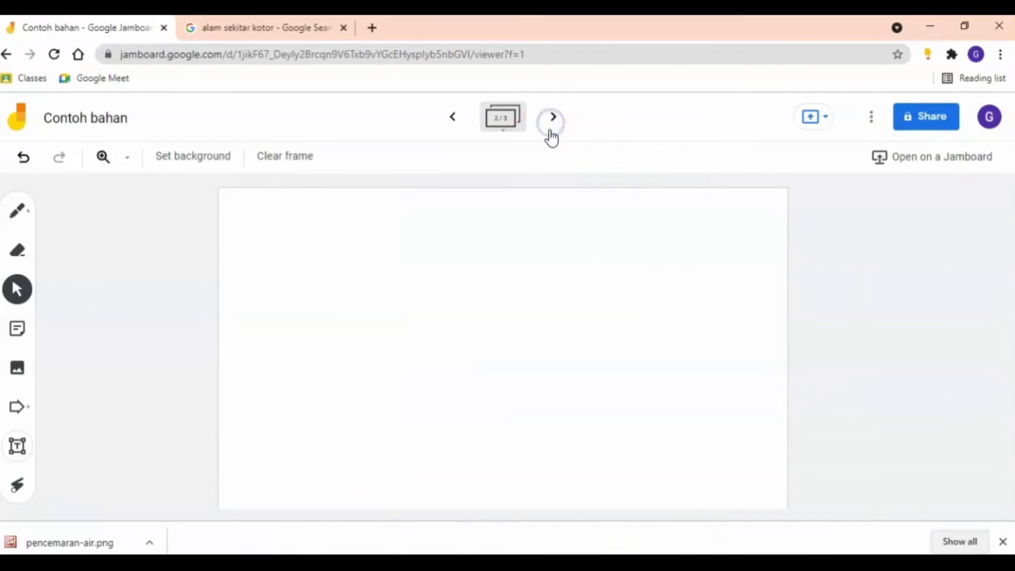
left_click(196, 167)
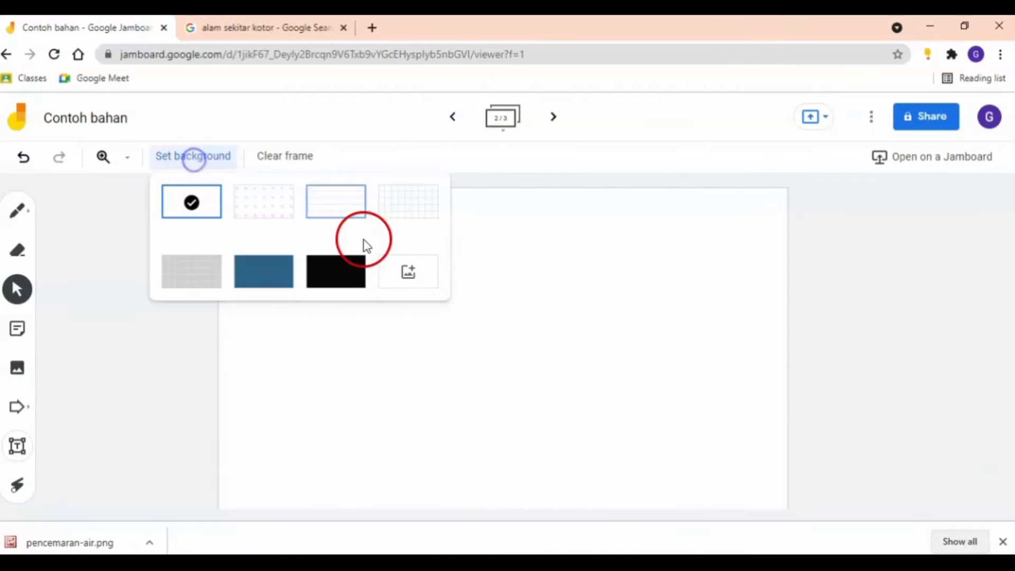
left_click(410, 271)
left_click(267, 201)
left_click(501, 408)
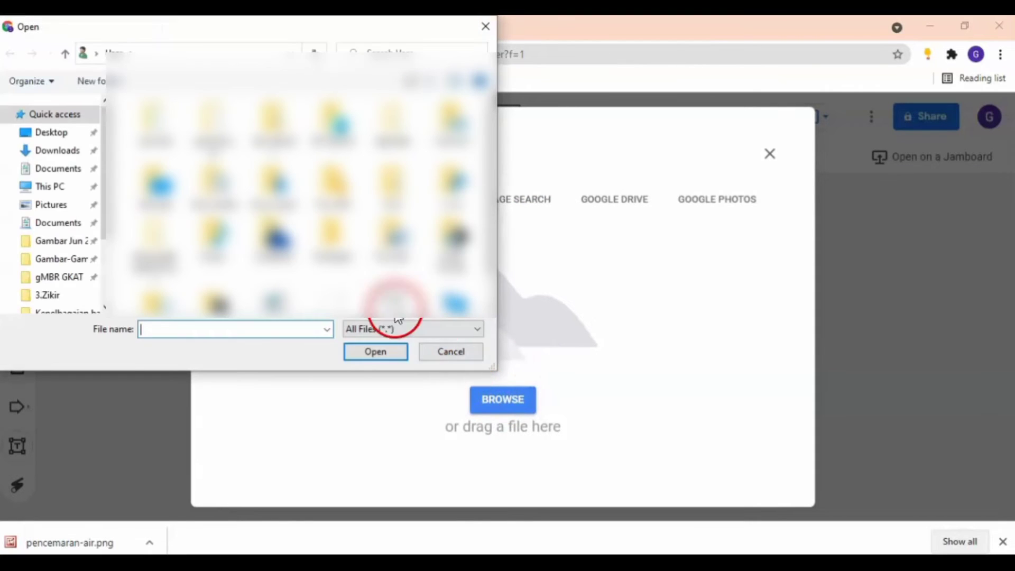
left_click(58, 133)
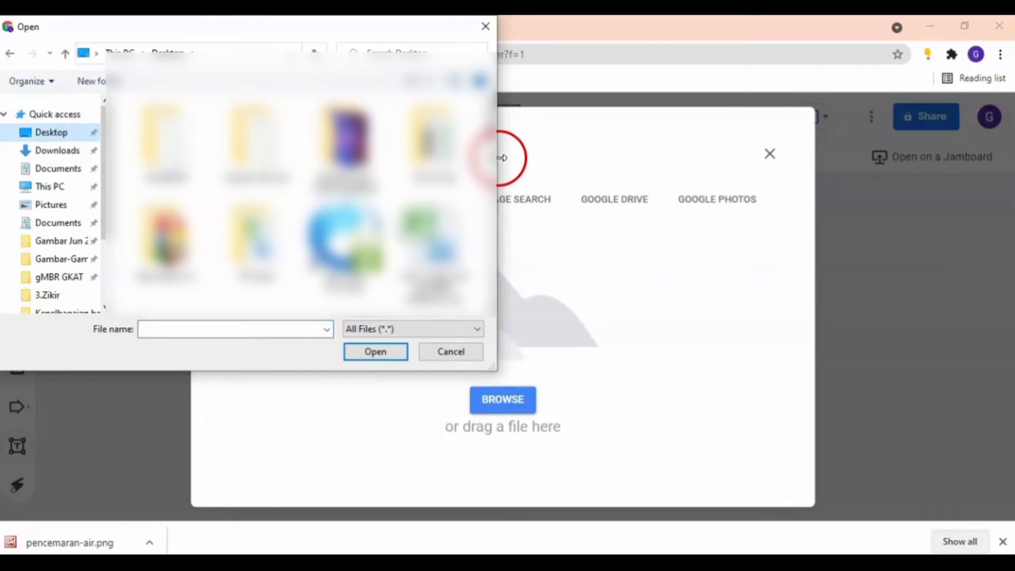
scroll(492, 159, "down", 5)
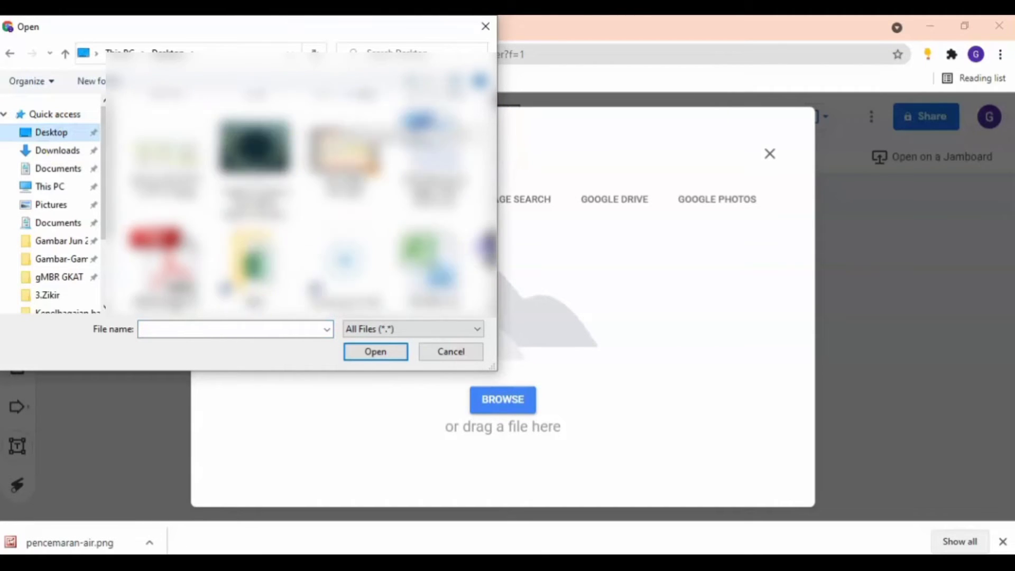
scroll(298, 206, "down", 3)
left_click(256, 259)
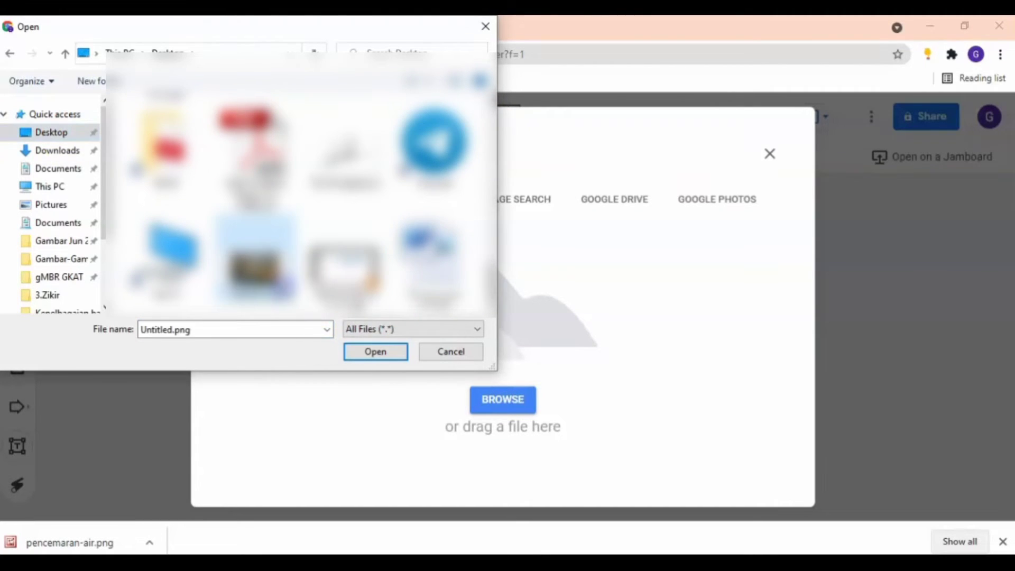
left_click(366, 350)
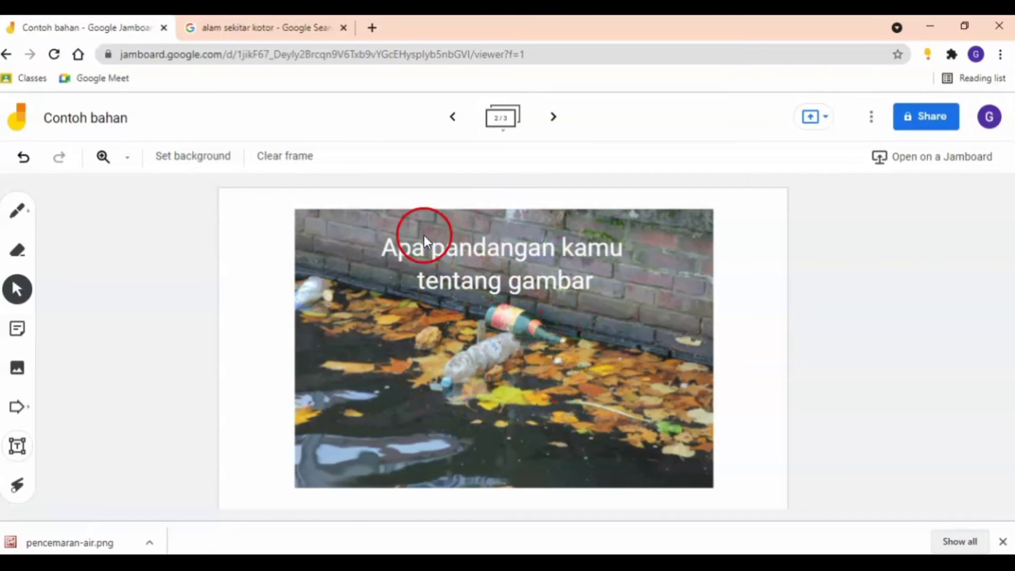
Add an orange sticky note reading "Bahan 1" in the upper-left area of frame 3 and enlarge it
left_click(445, 114)
left_click(556, 118)
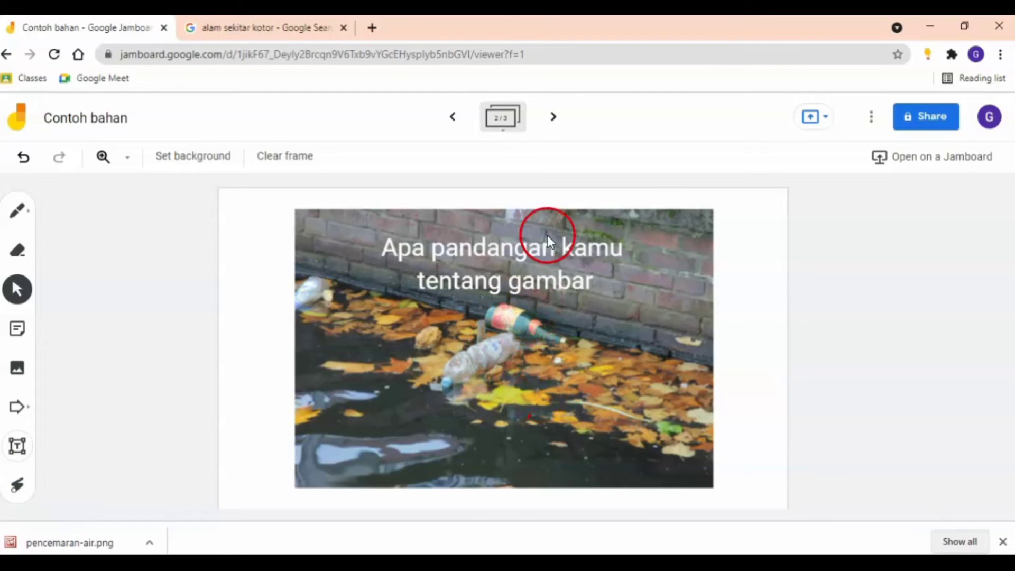
left_click(559, 119)
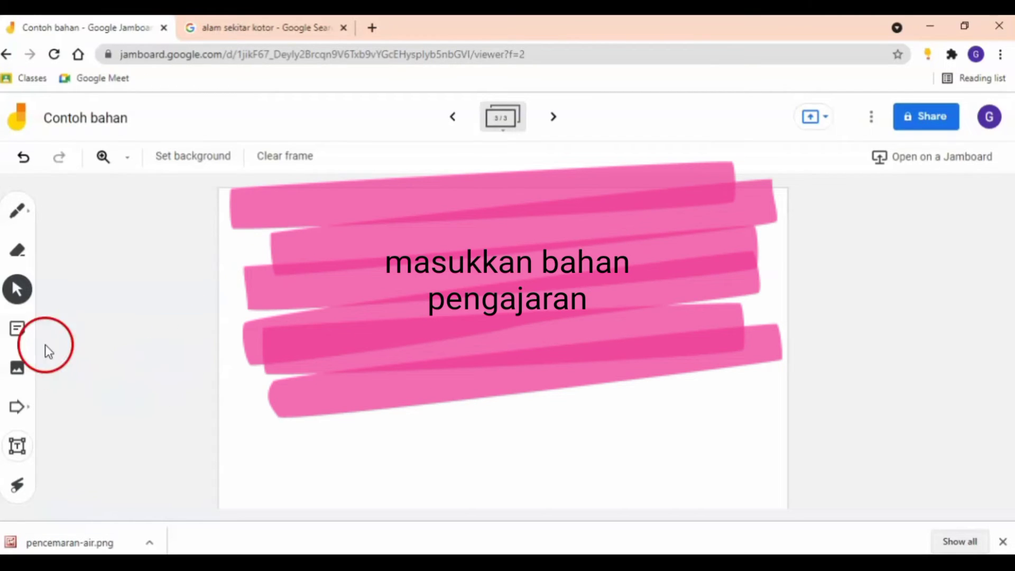
left_click(17, 328)
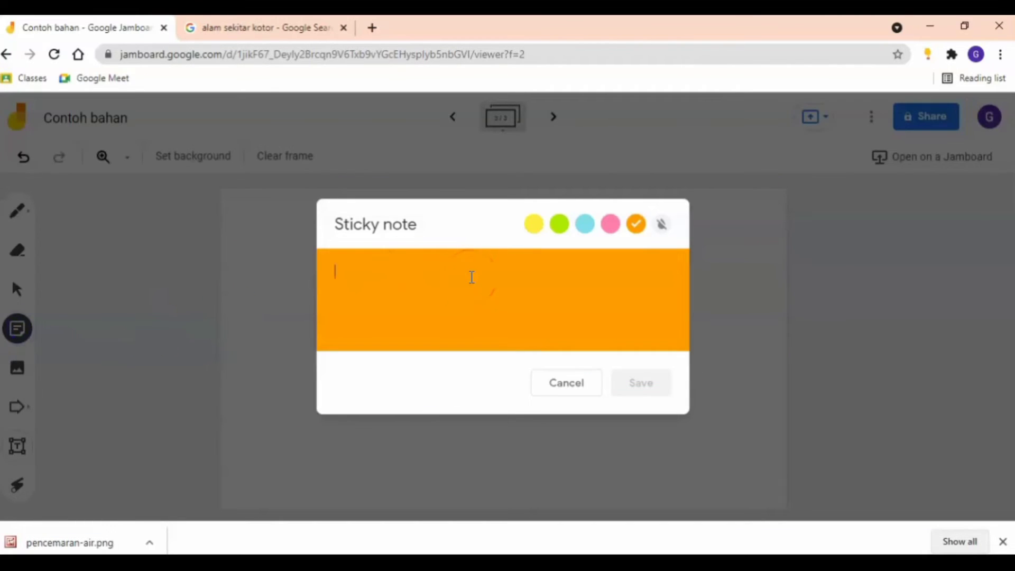
type("Bahan 1")
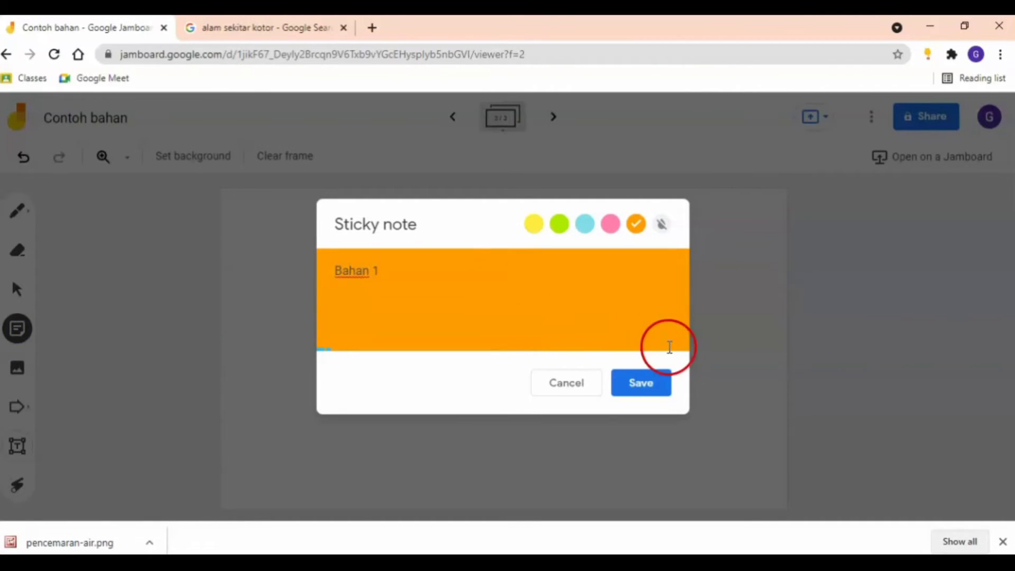
left_click(638, 381)
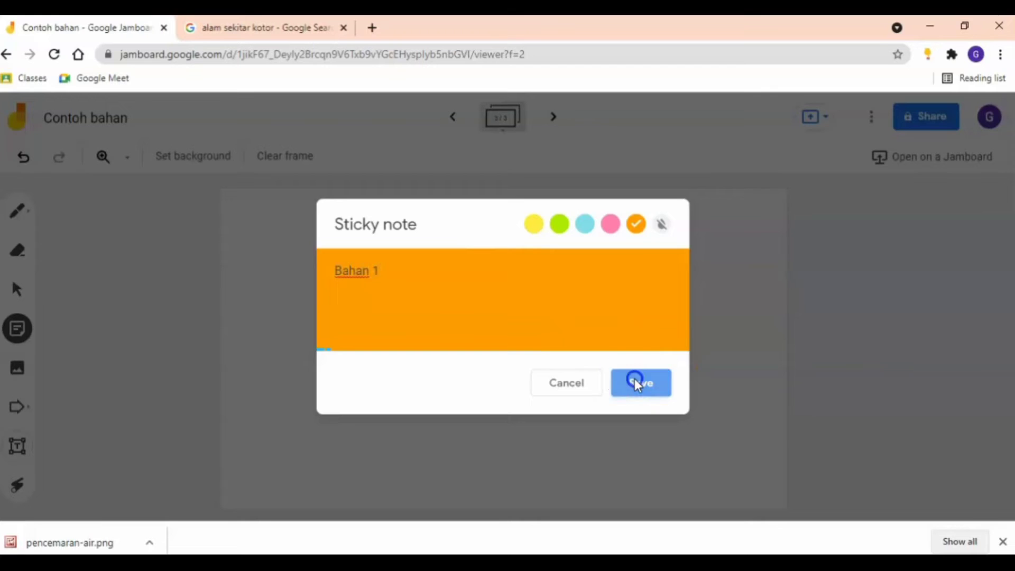
left_click(279, 344)
left_click(335, 241)
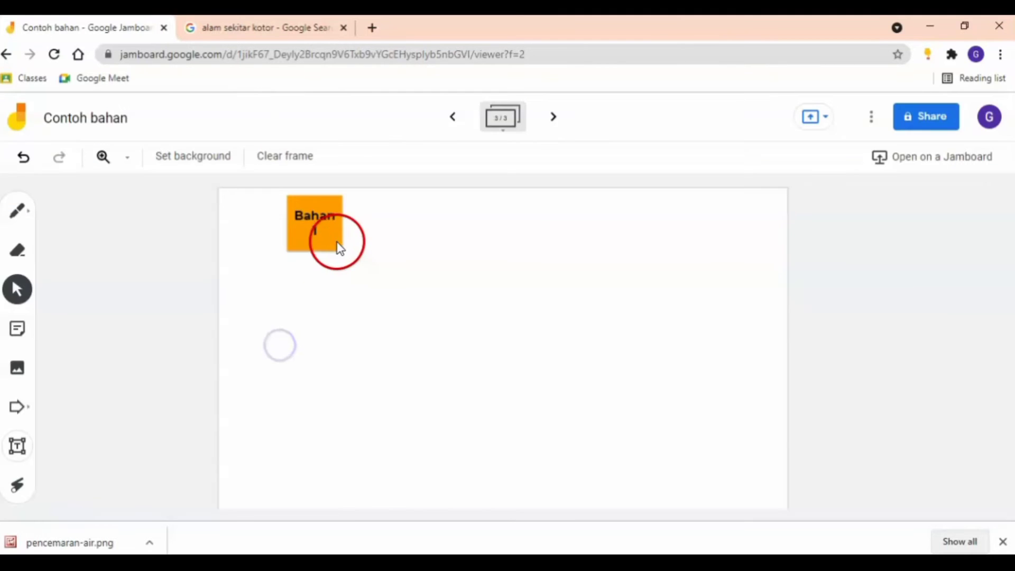
left_click_drag(345, 253, 374, 279)
left_click(261, 395)
Add a wide text box beside the "Bahan 1" note with the sample text "sdsdssdss" in black
left_click(18, 447)
left_click(509, 277)
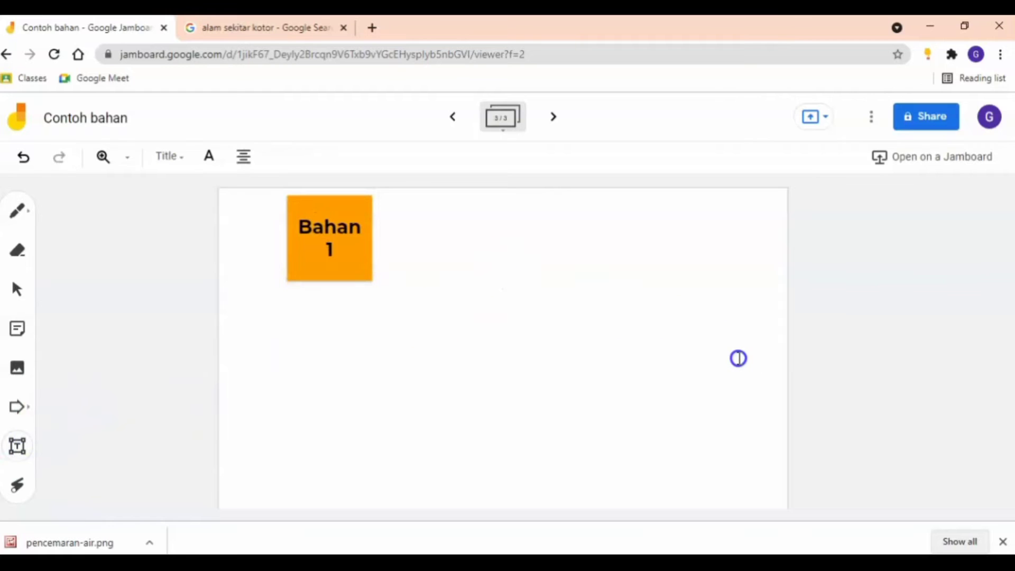
left_click(557, 270)
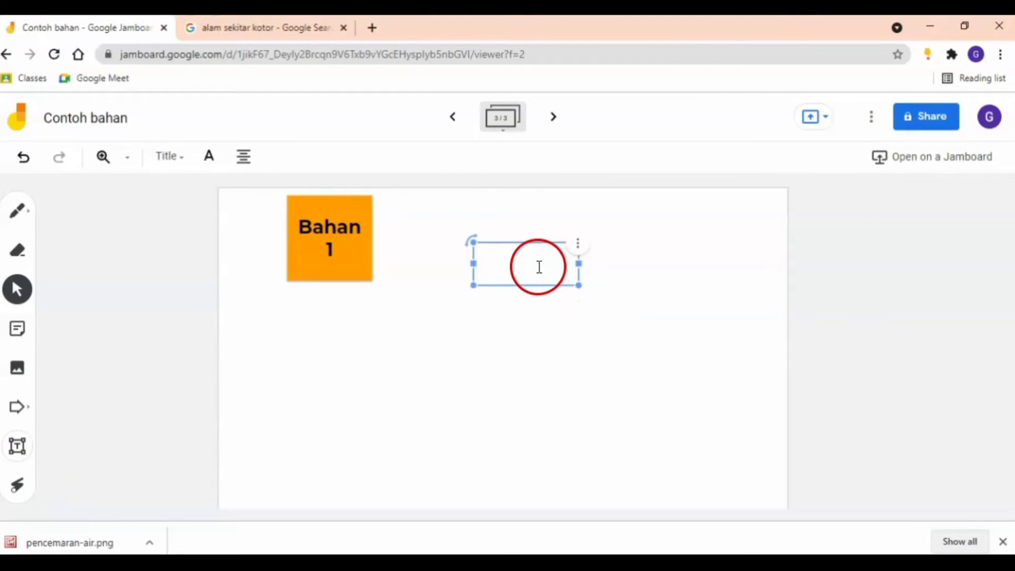
key("Return")
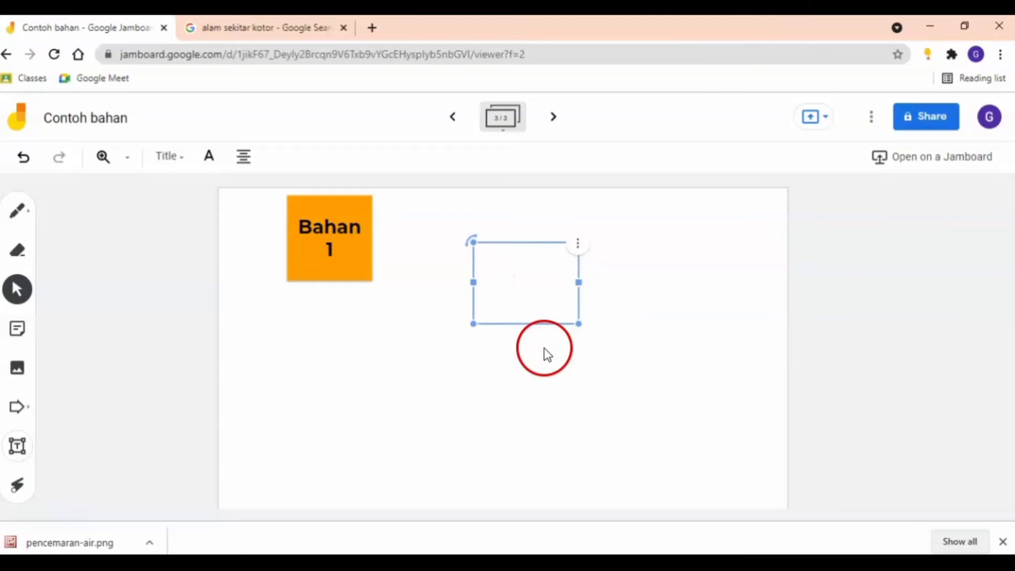
left_click_drag(580, 283, 750, 278)
left_click(593, 263)
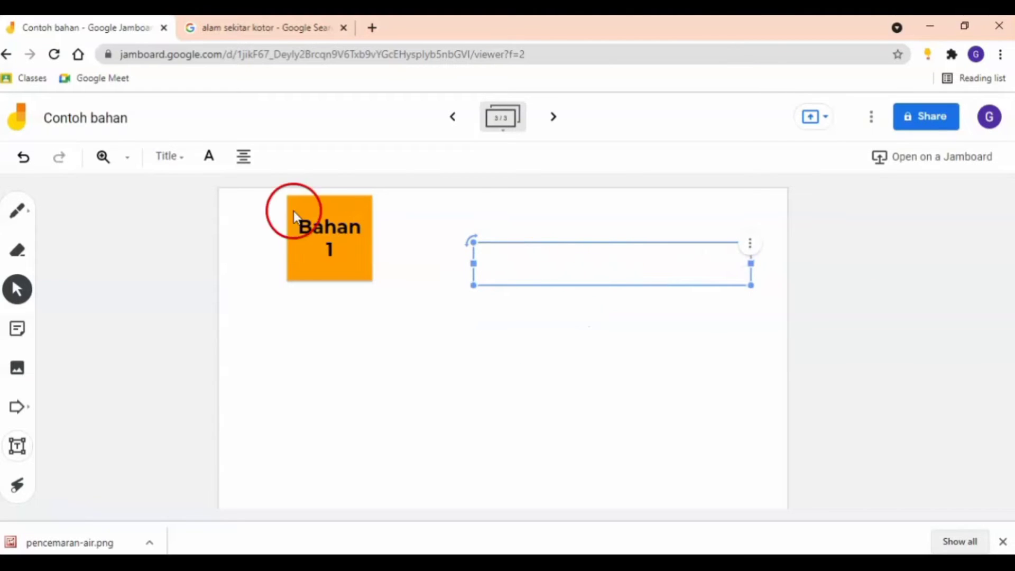
left_click(216, 164)
left_click(212, 191)
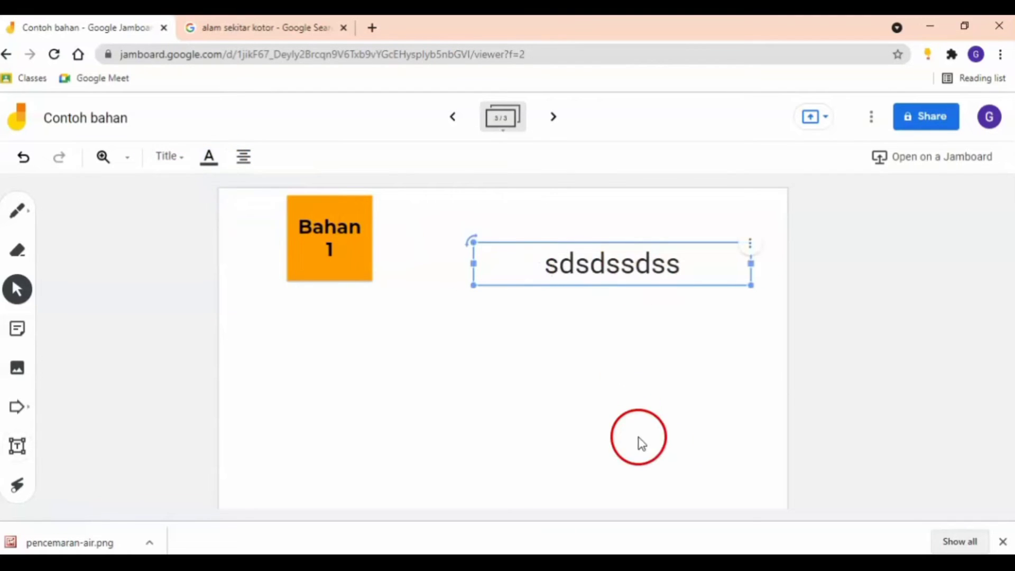
left_click(629, 412)
Duplicate the "sdsdssdss" text box twice, placing one copy below it and the other near the frame's lower left
left_click(617, 266)
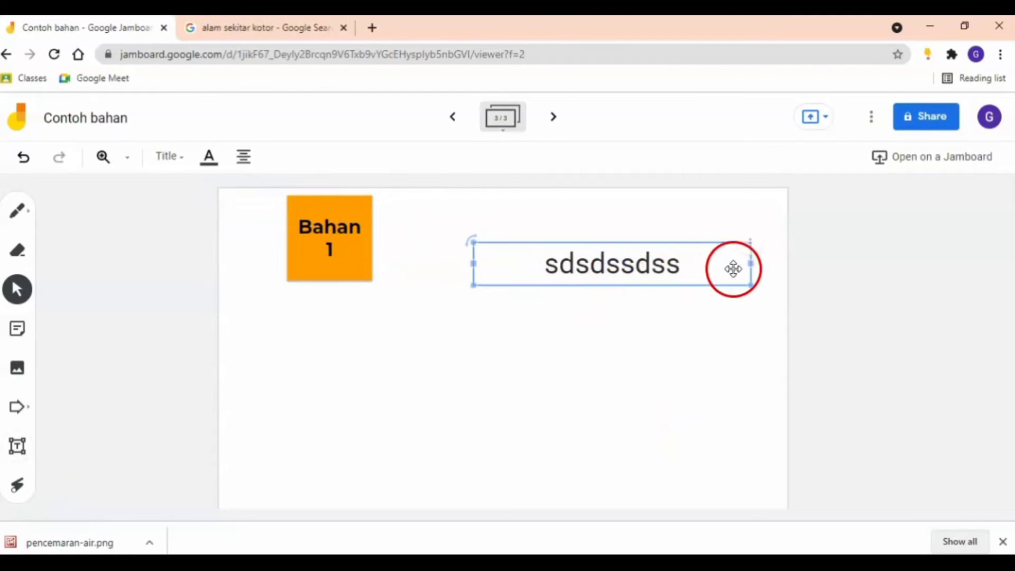
left_click(750, 248)
left_click(793, 271)
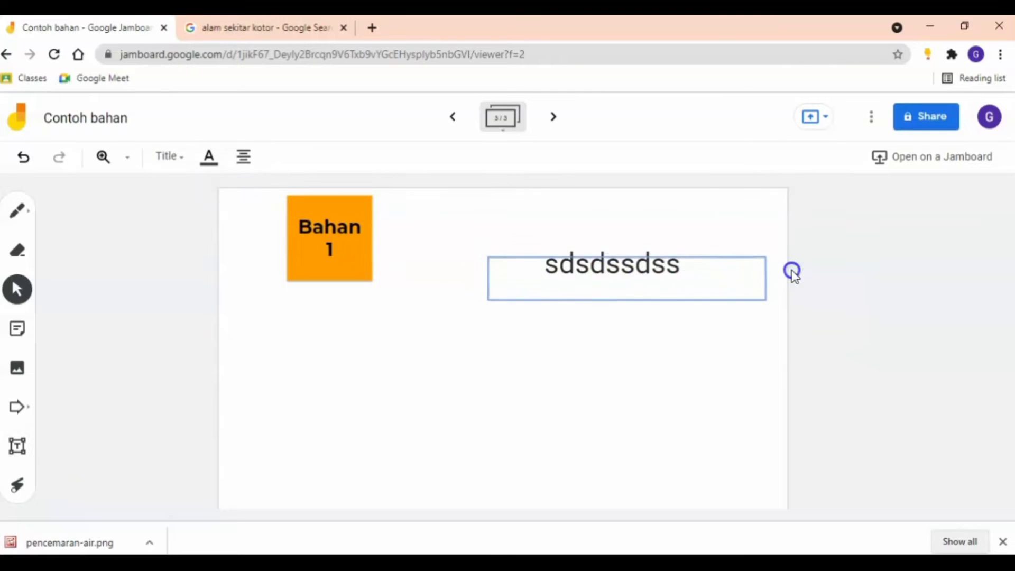
left_click_drag(598, 288, 539, 374)
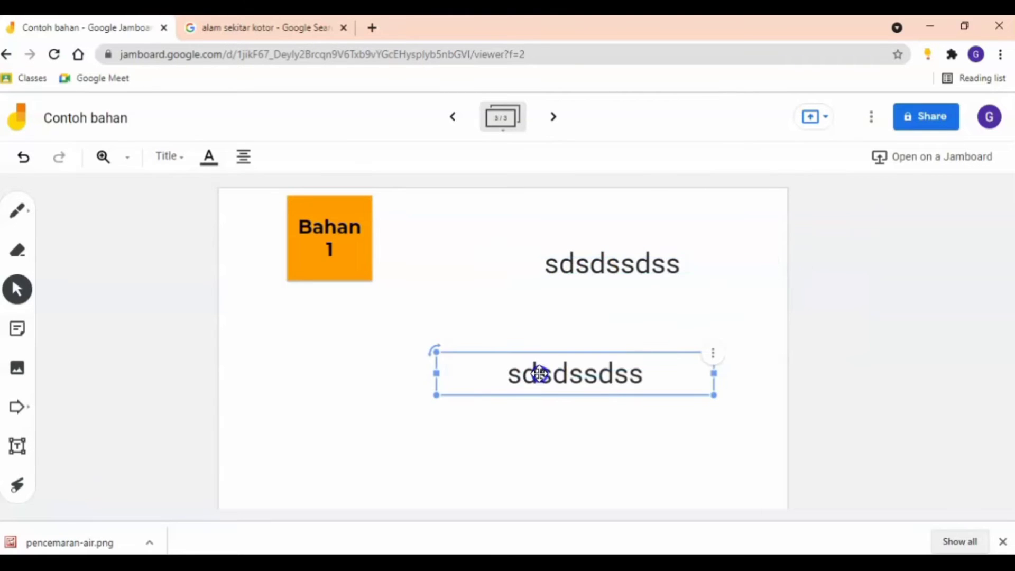
left_click(713, 354)
left_click(768, 385)
left_click_drag(601, 389, 438, 453)
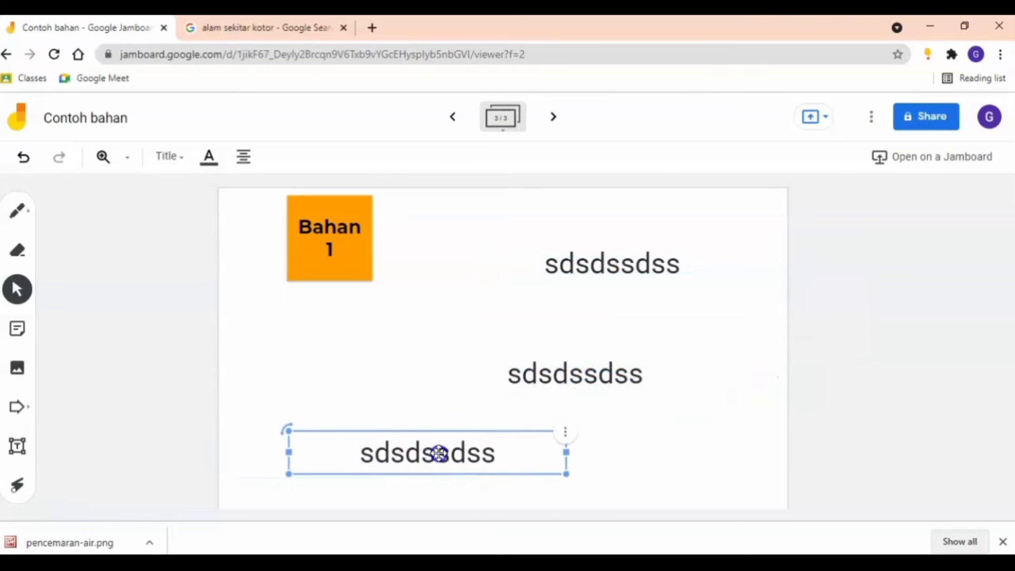
Draw freehand pen arrows from the "Bahan 1" note towards the sample text boxes
left_click(18, 210)
mouse_move(409, 267)
left_mouse_down()
mouse_move(520, 276)
mouse_move(507, 286)
left_mouse_up()
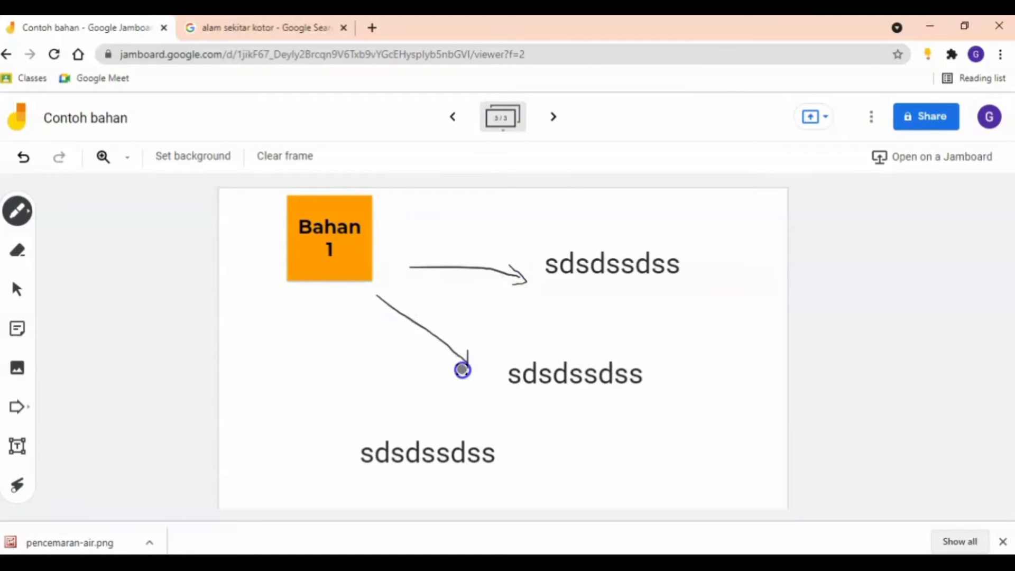
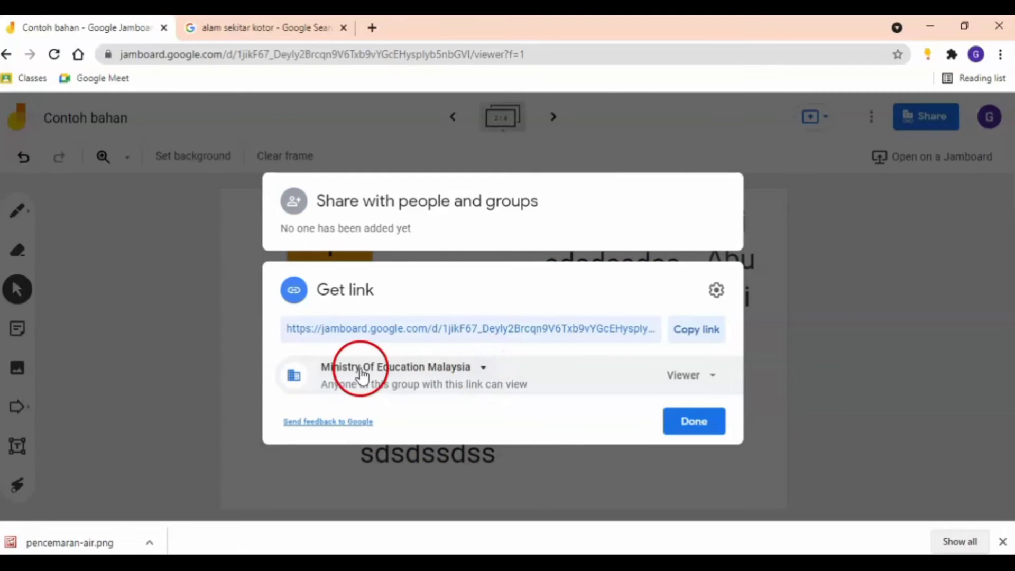
Set the jam's link sharing to "Anyone with the link" with the Editor role
left_click(484, 368)
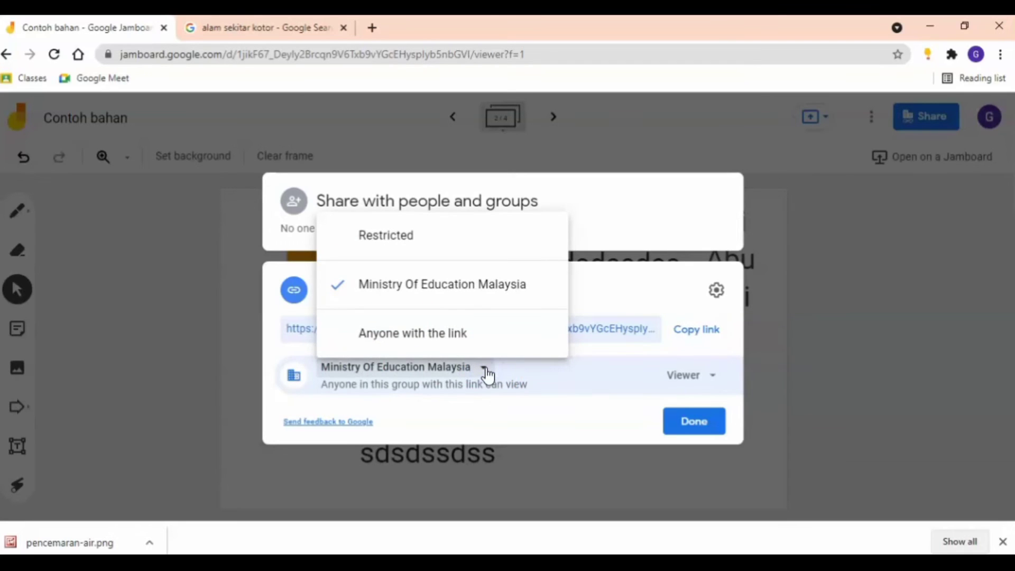
left_click(584, 374)
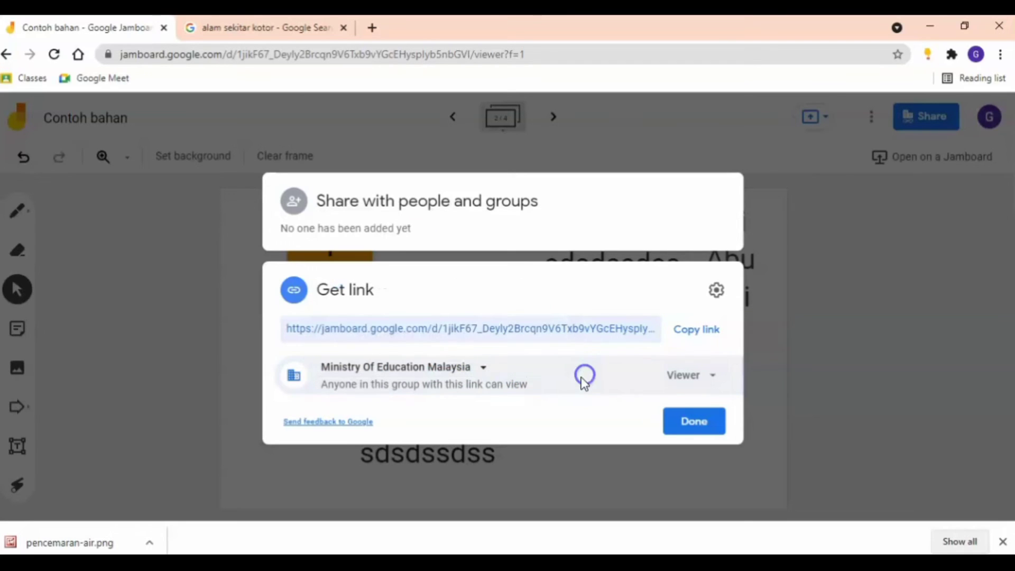
left_click(484, 368)
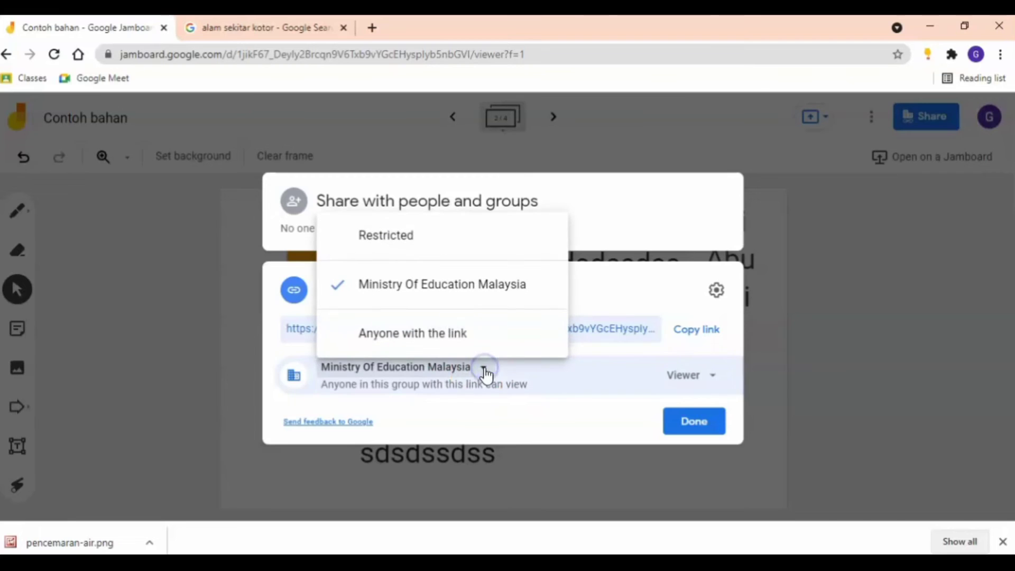
left_click(413, 349)
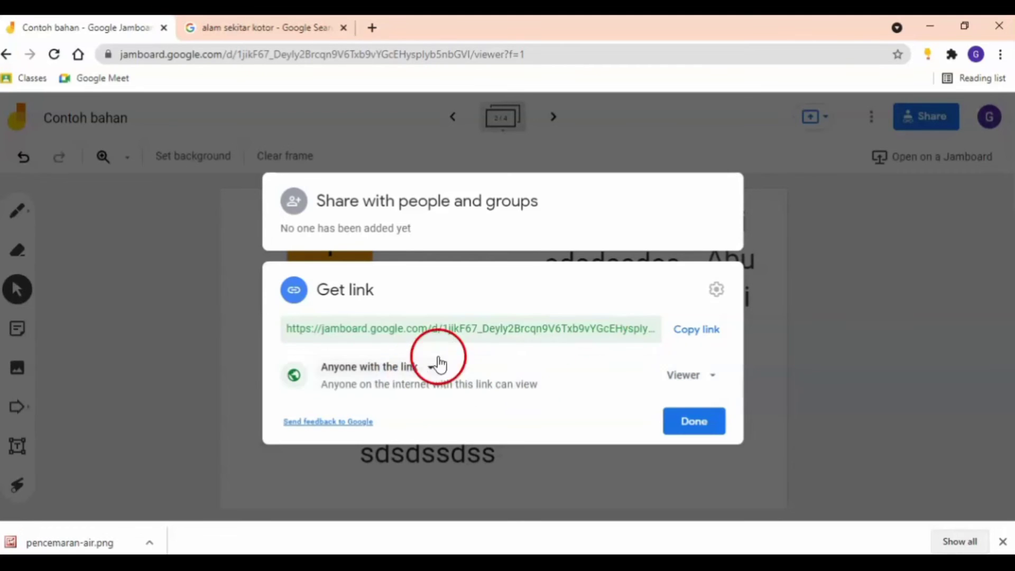
left_click(713, 383)
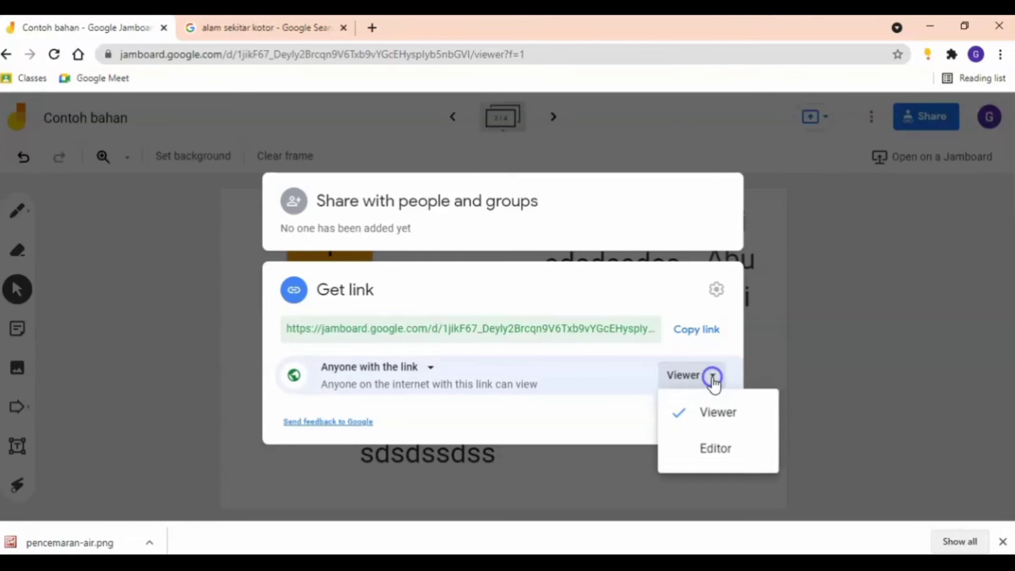
left_click(720, 451)
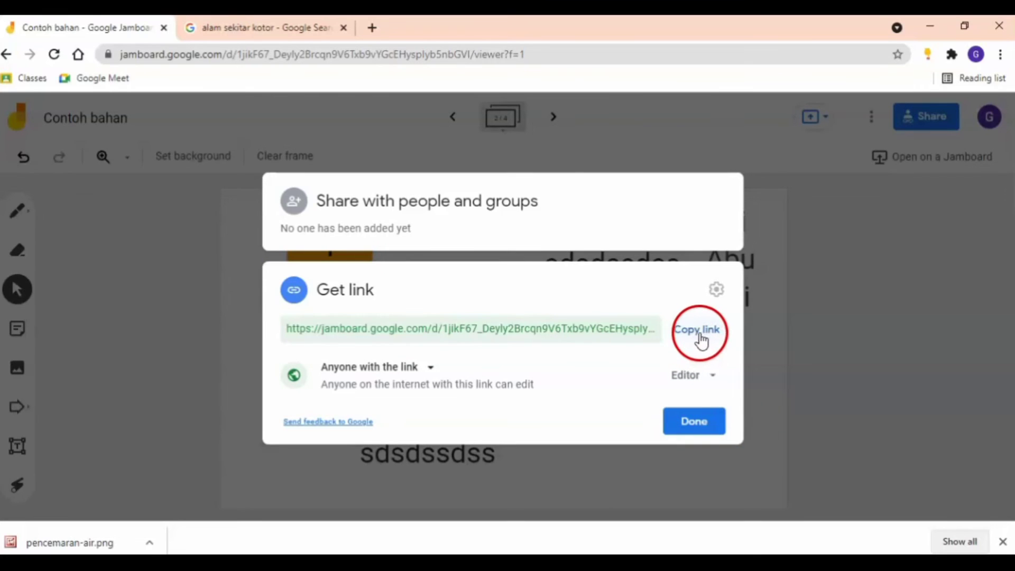
Finish the link sharing of the "Contoh bahan" jam and close its browser tab
left_click(289, 328)
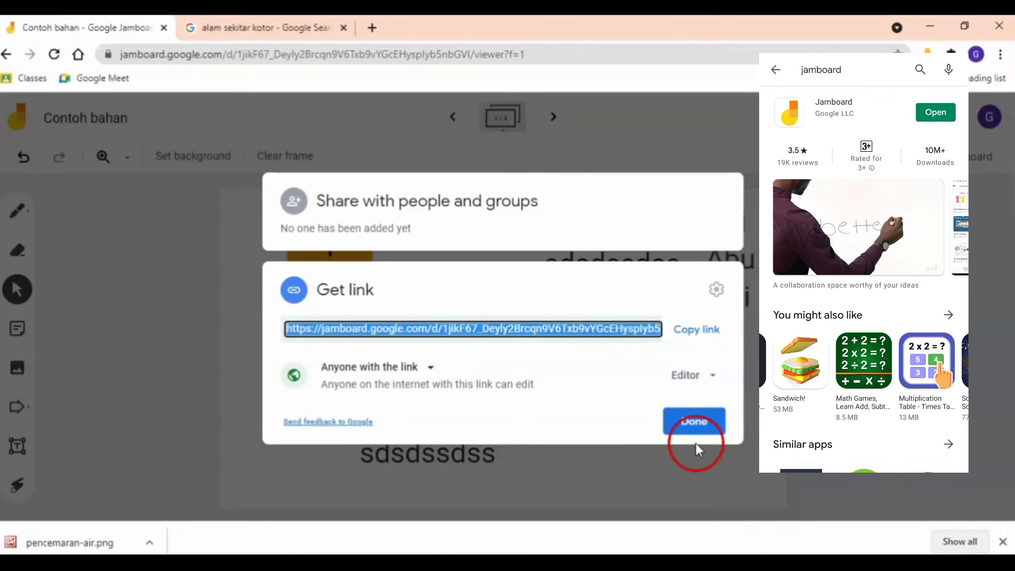
left_click(722, 424)
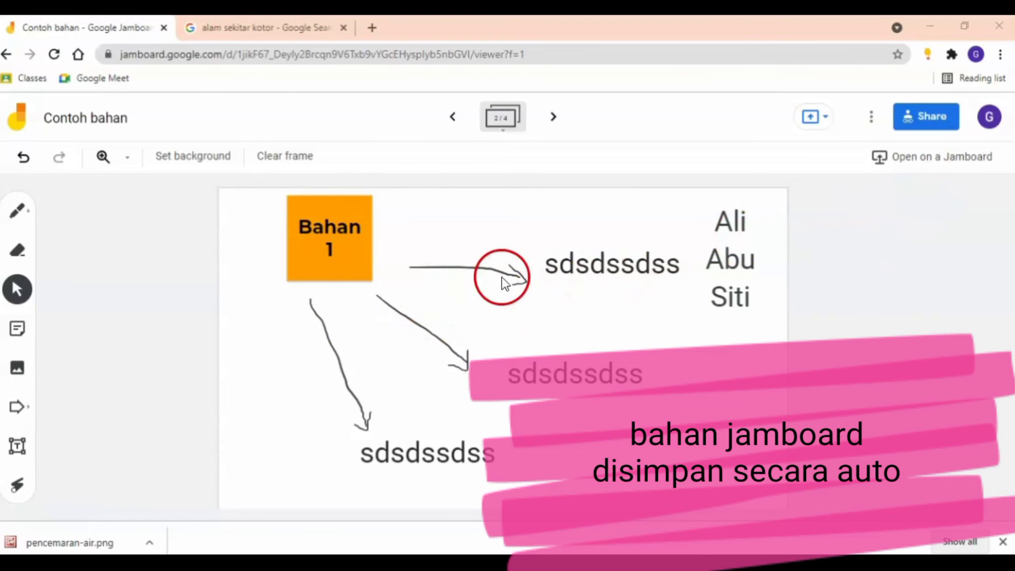
left_click(164, 28)
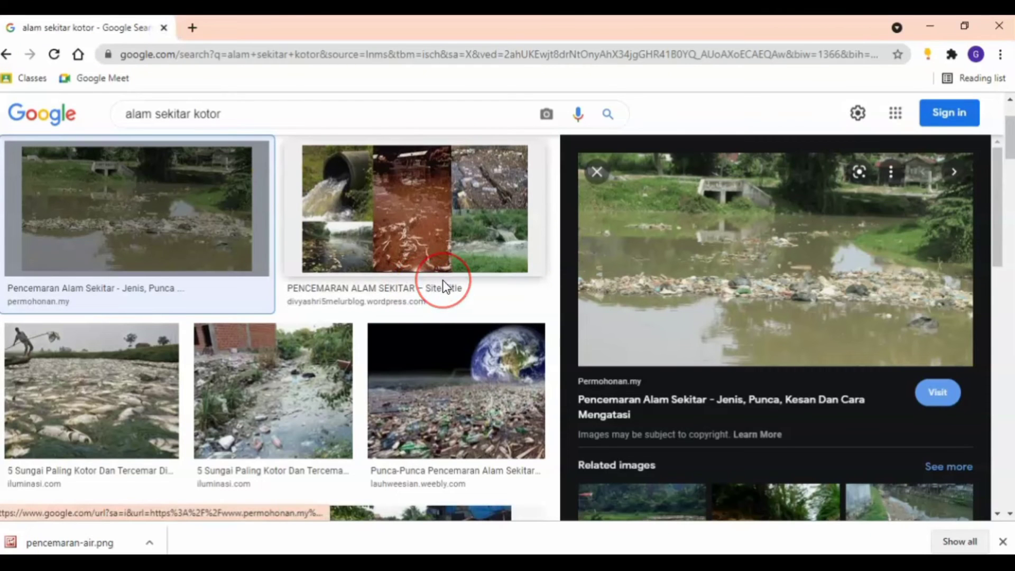
Search the web for "jamboard" in a new tab and go to the Jamboard home page
left_click(191, 27)
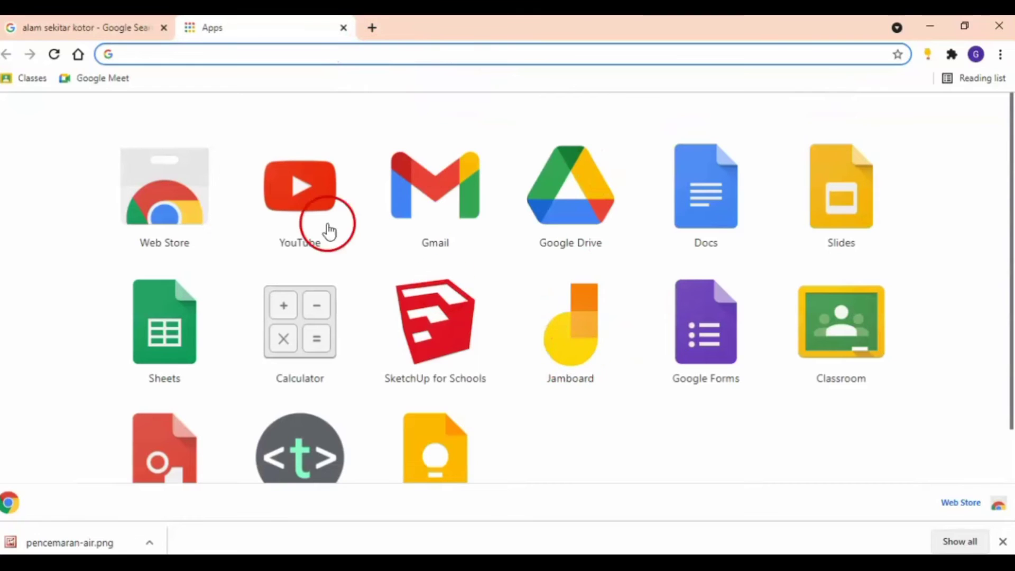
type("ja")
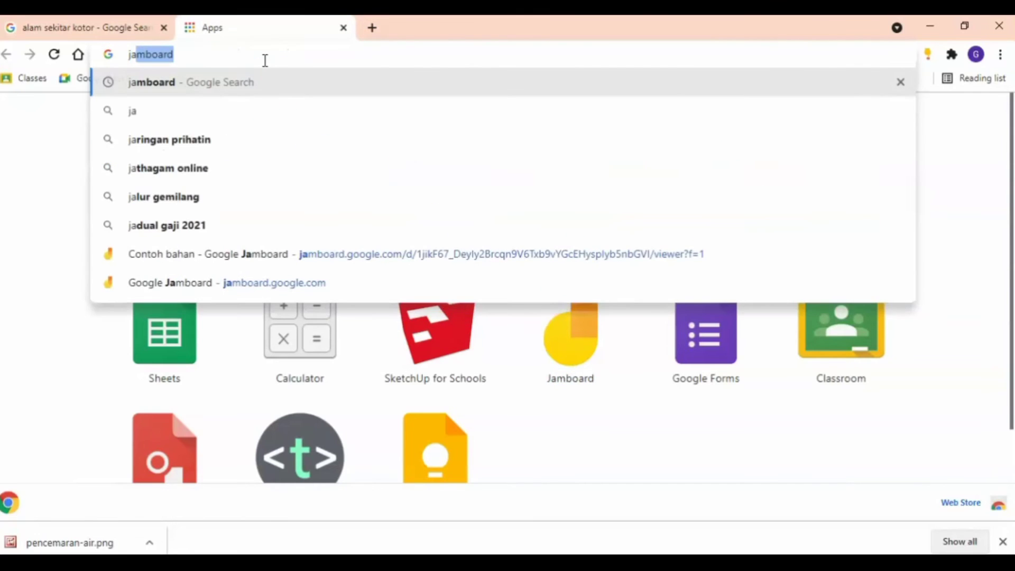
key("Return")
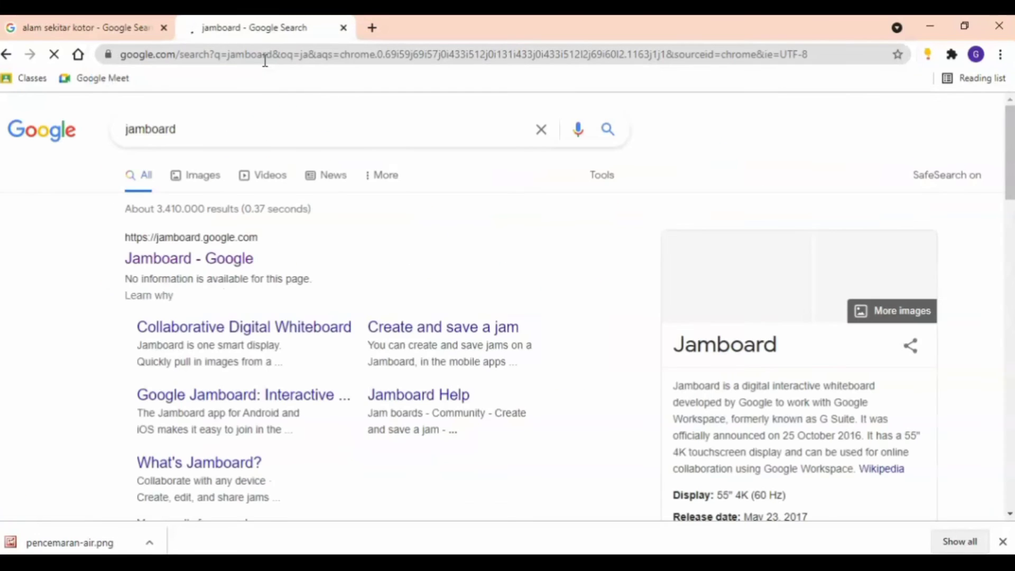
left_click(221, 258)
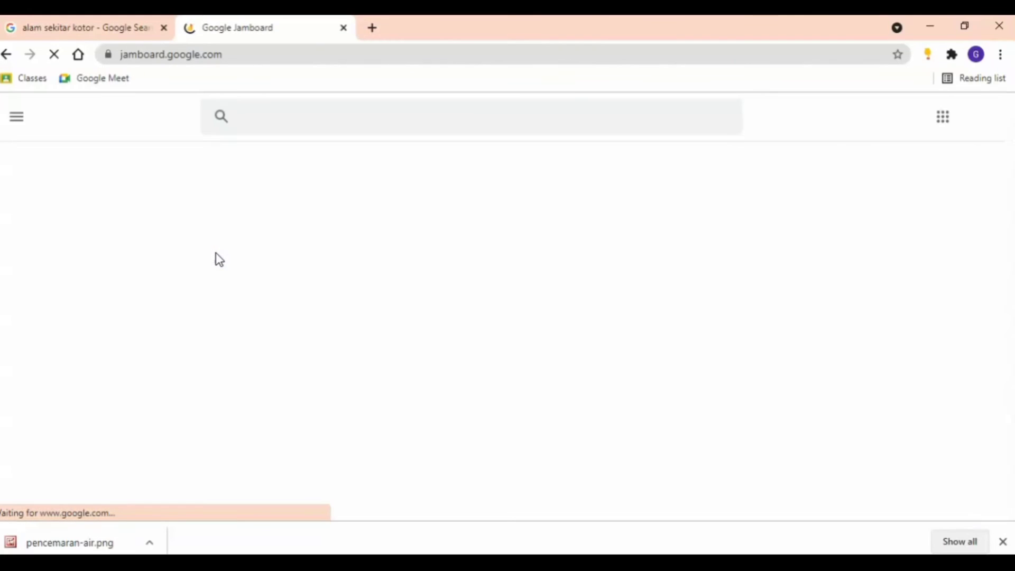
left_click(209, 259)
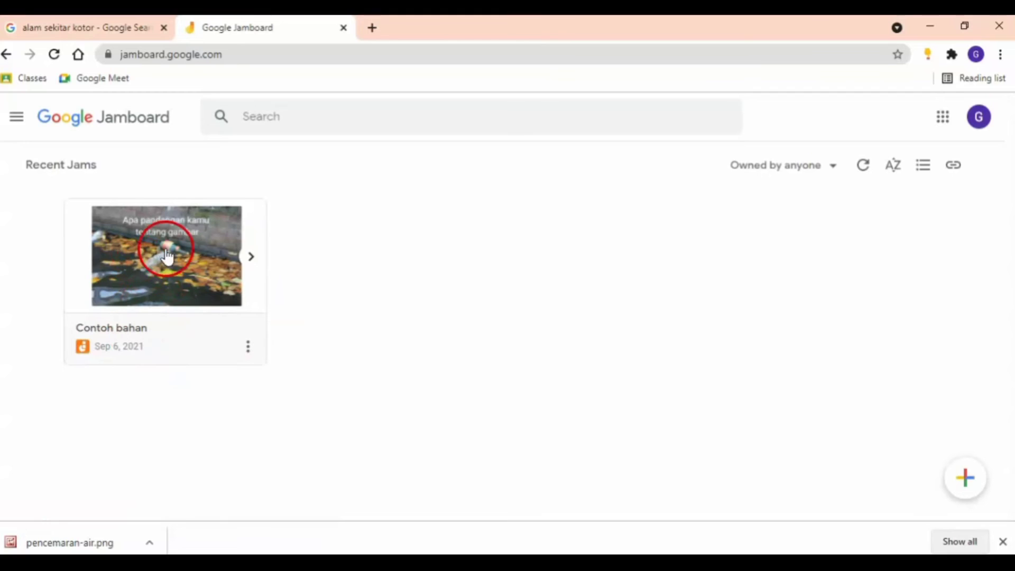
Reopen the saved "Contoh bahan" jam from the recent jams
left_click(182, 267)
left_click(163, 272)
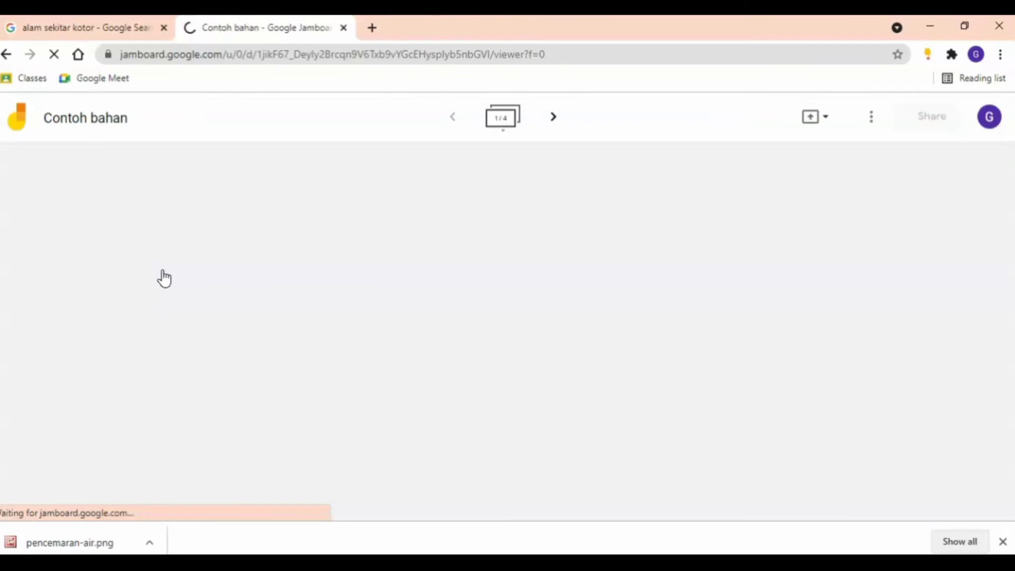
left_click(628, 344)
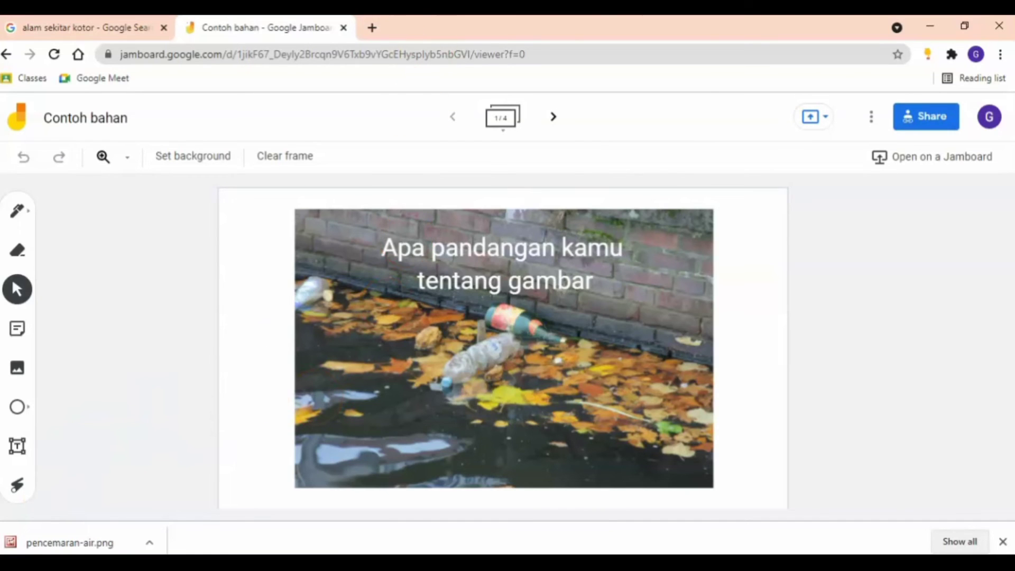
Search for "google drive" in a new tab and switch to Google Drive through the Google apps list
left_click(372, 29)
left_click(385, 50)
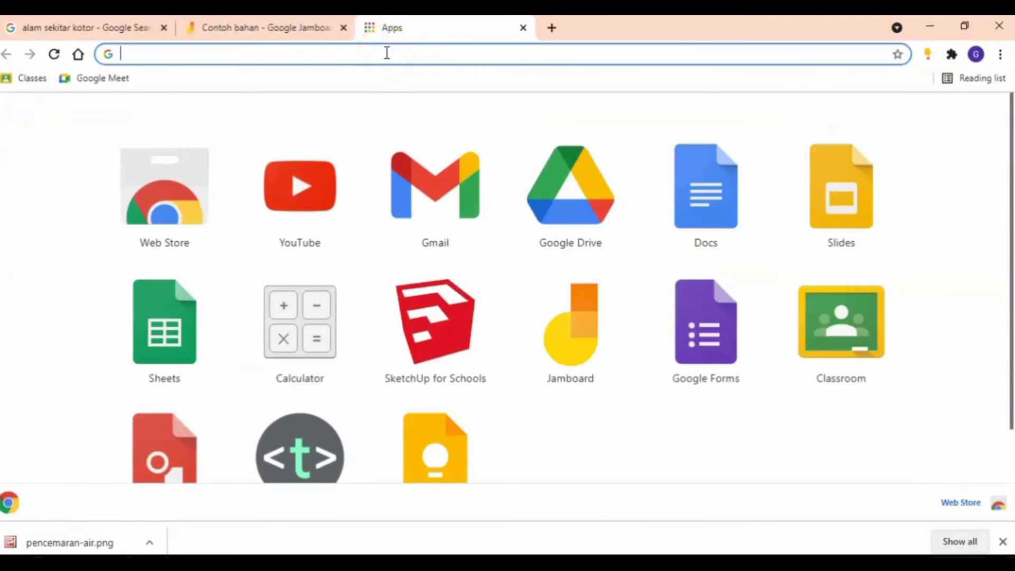
type("google drive")
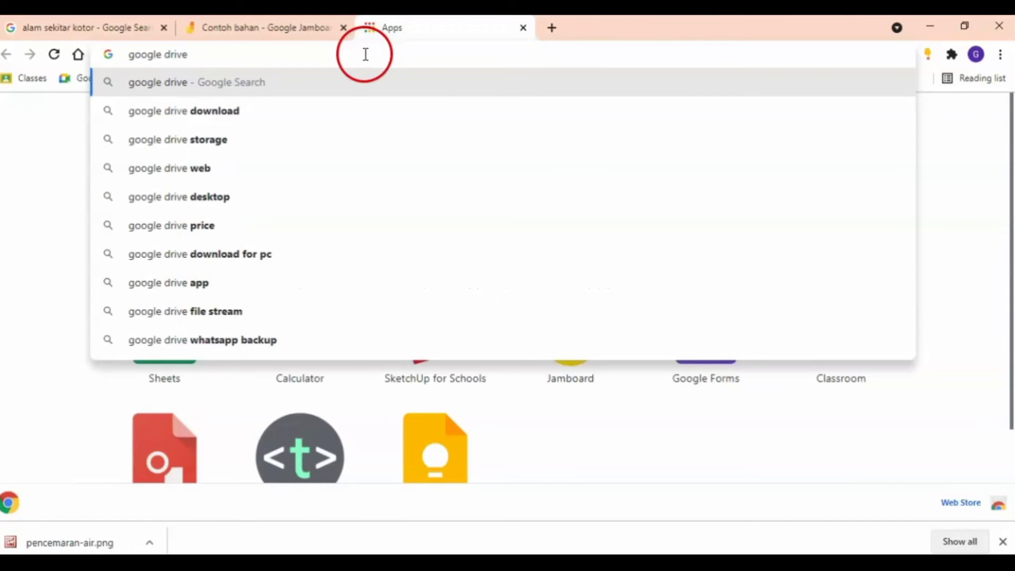
left_click(302, 80)
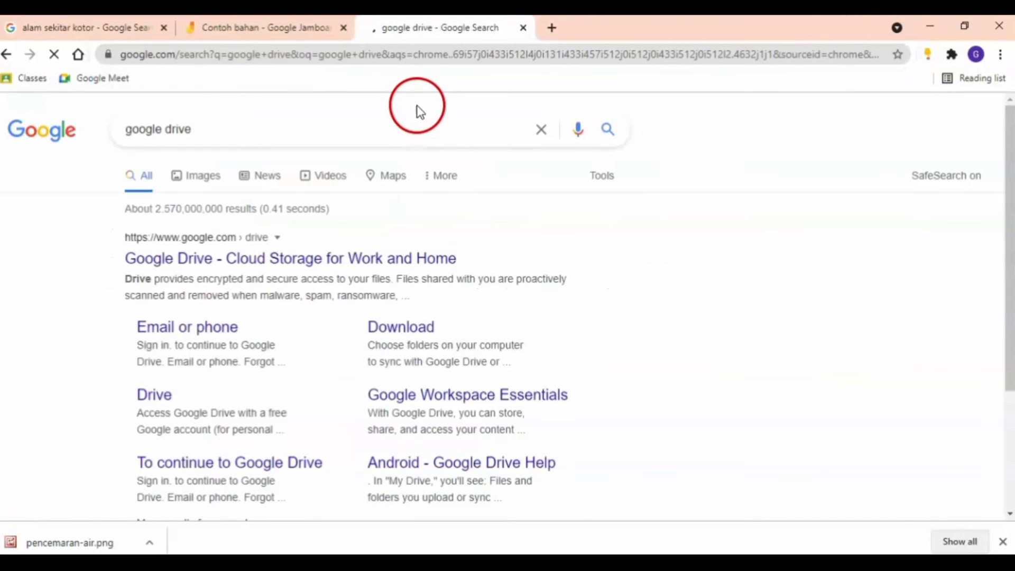
left_click(317, 270)
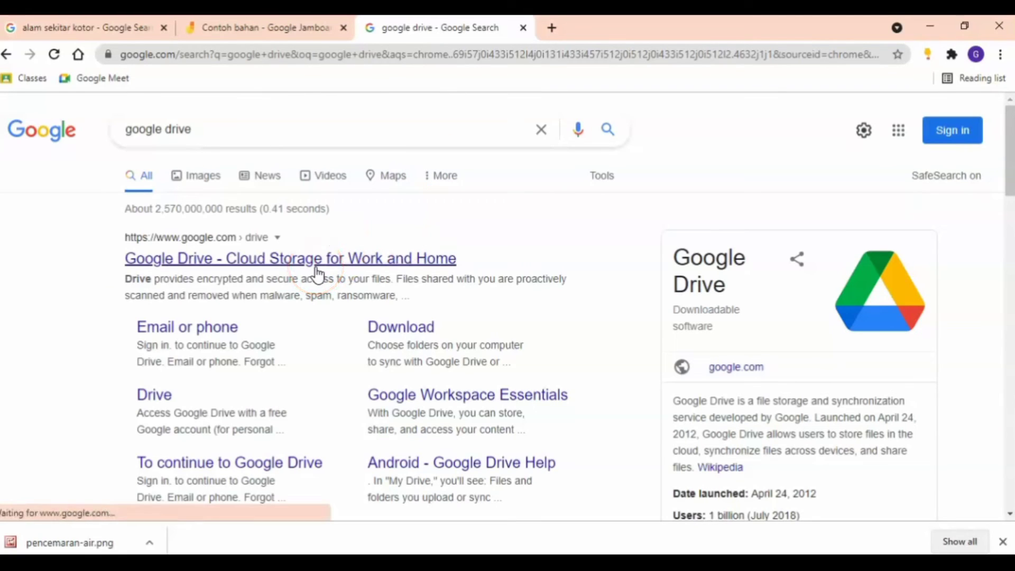
left_click(299, 28)
left_click(393, 28)
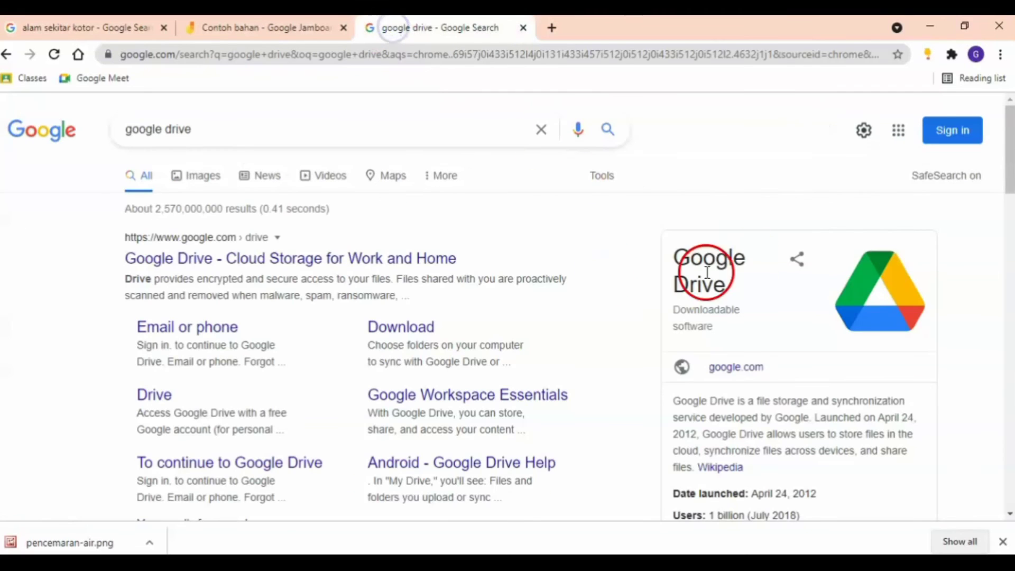
left_click(896, 131)
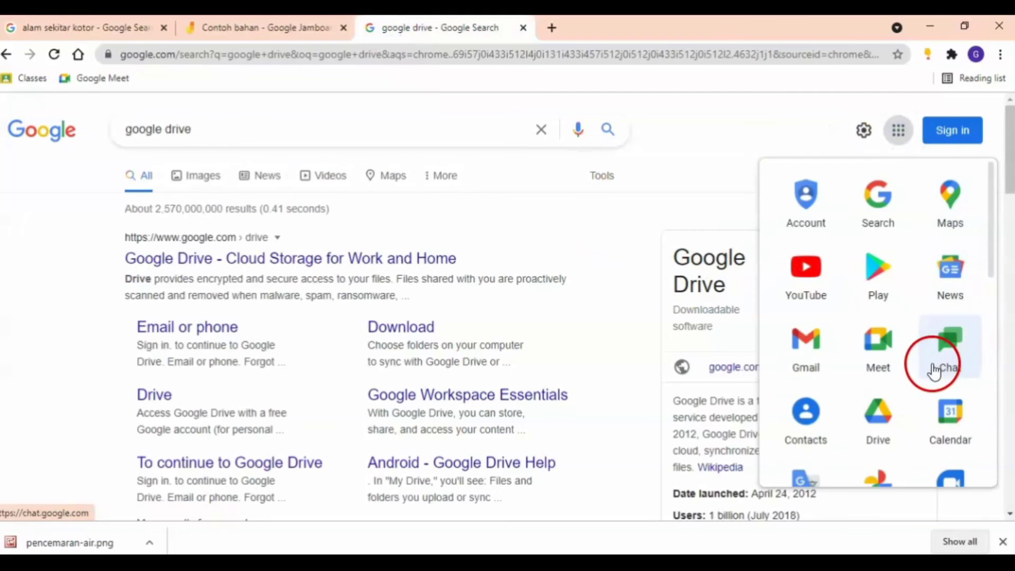
left_click(881, 413)
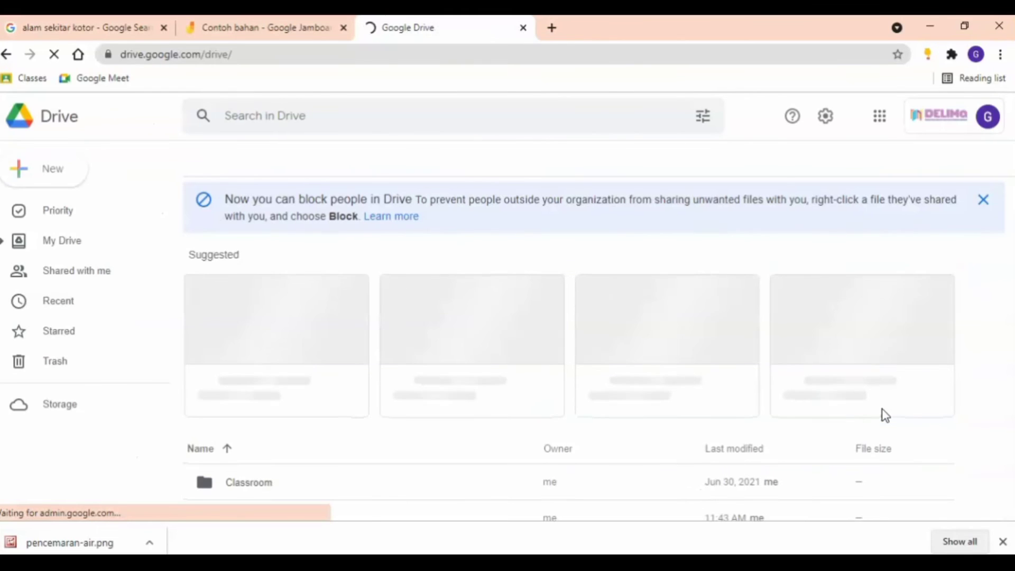
Locate the "Contoh bahan" jam in My Drive, switch the files to grid layout and select the jam under Suggested
left_click(579, 311)
left_click(455, 305)
scroll(456, 305, "down", 3)
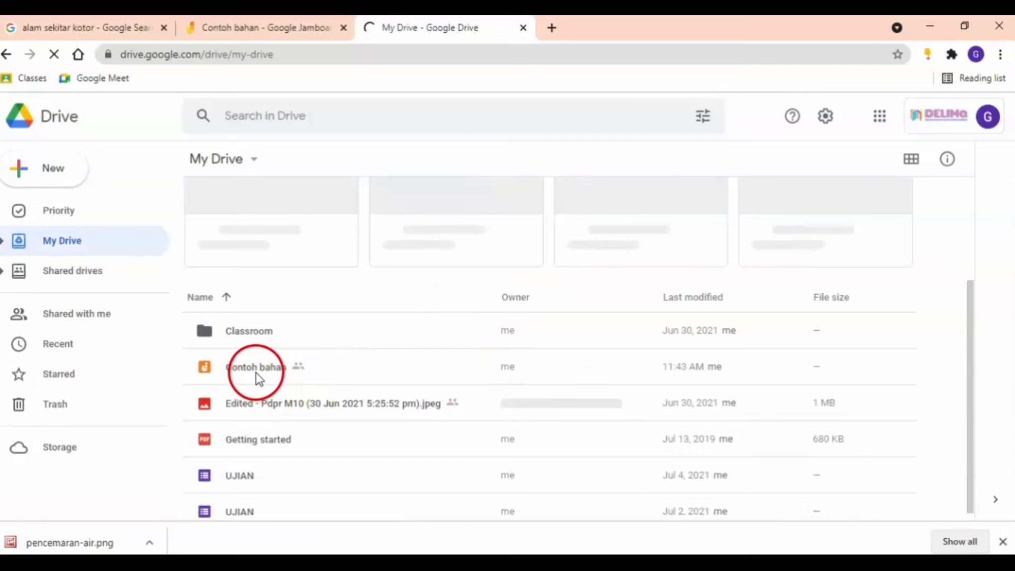
left_click(910, 160)
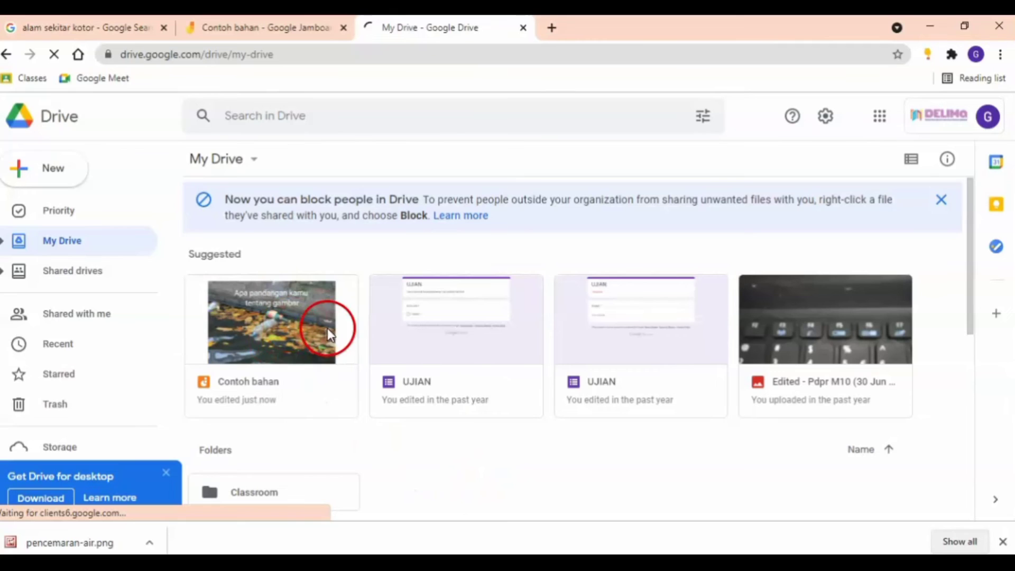
left_click(255, 331)
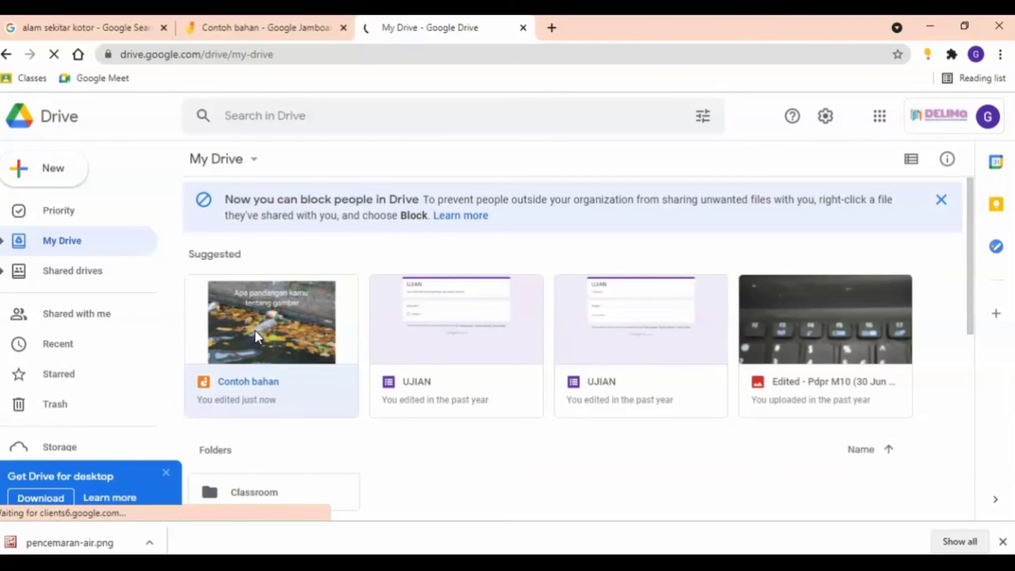
Return to the open "Contoh bahan" jam and go through its frames to the third one
left_click(270, 40)
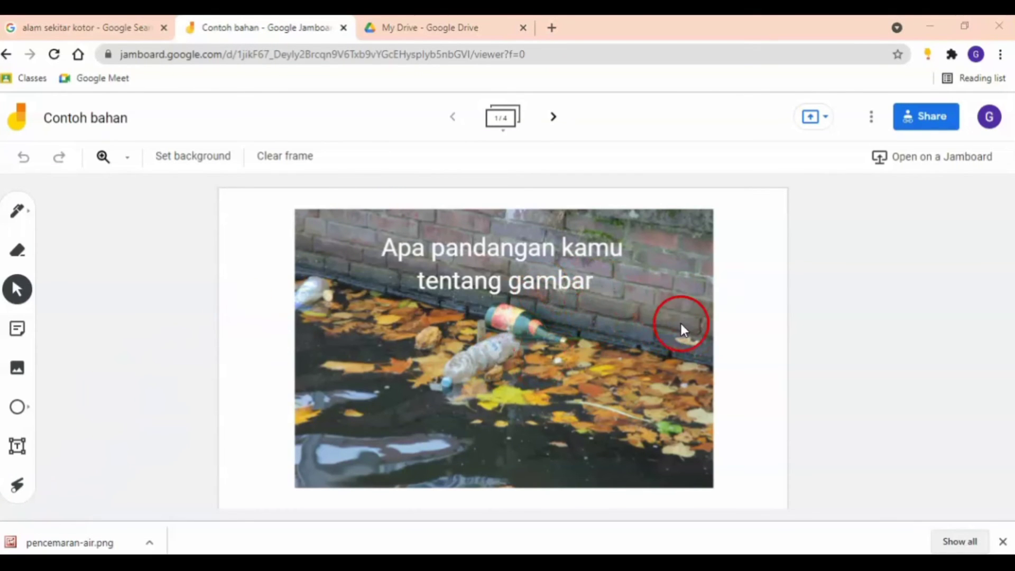
left_click(554, 119)
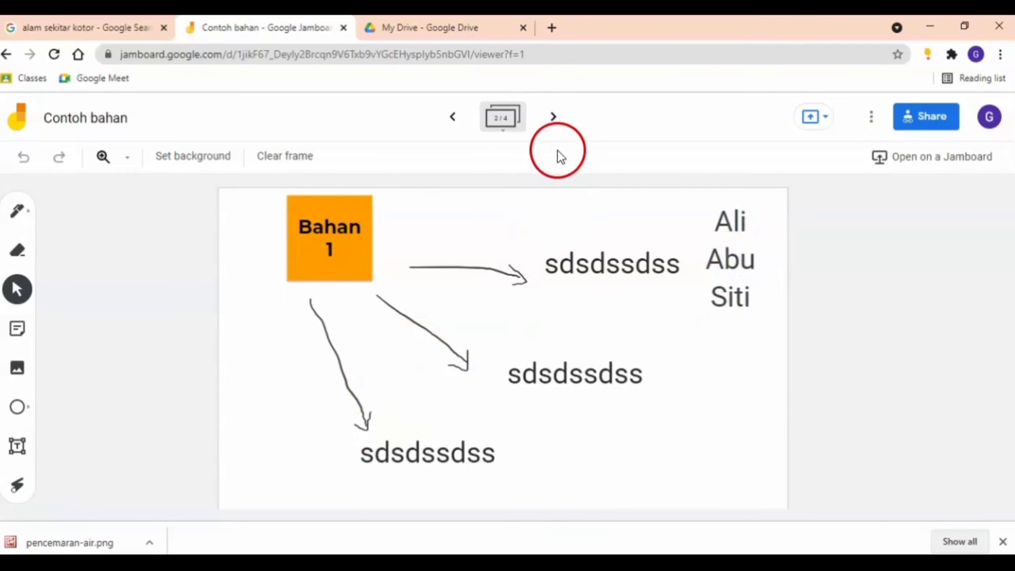
left_click(553, 115)
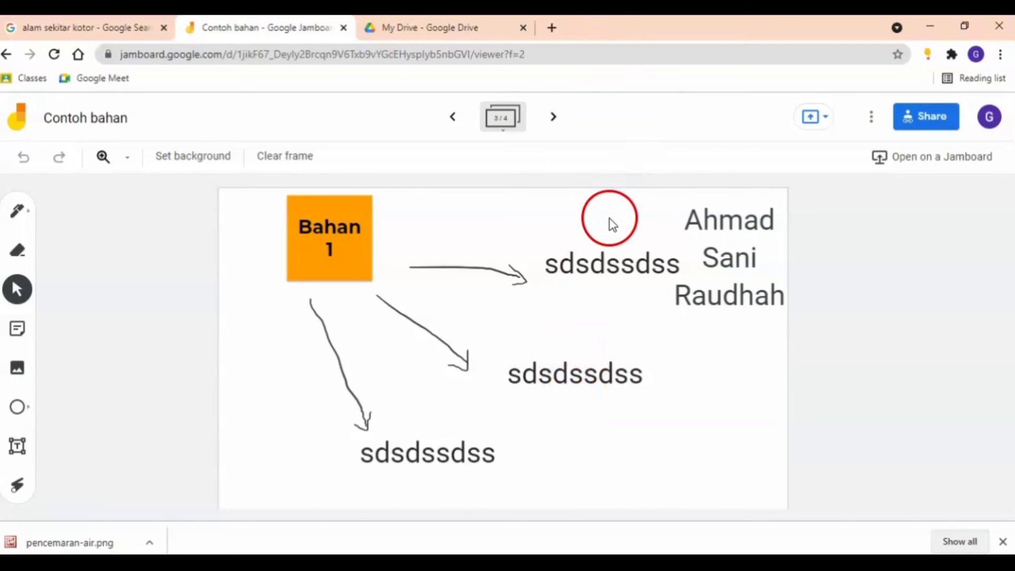
Search for "google meet" in a new tab and switch to the Google Meet home page
right_click(592, 28)
left_click(574, 23)
left_click(552, 27)
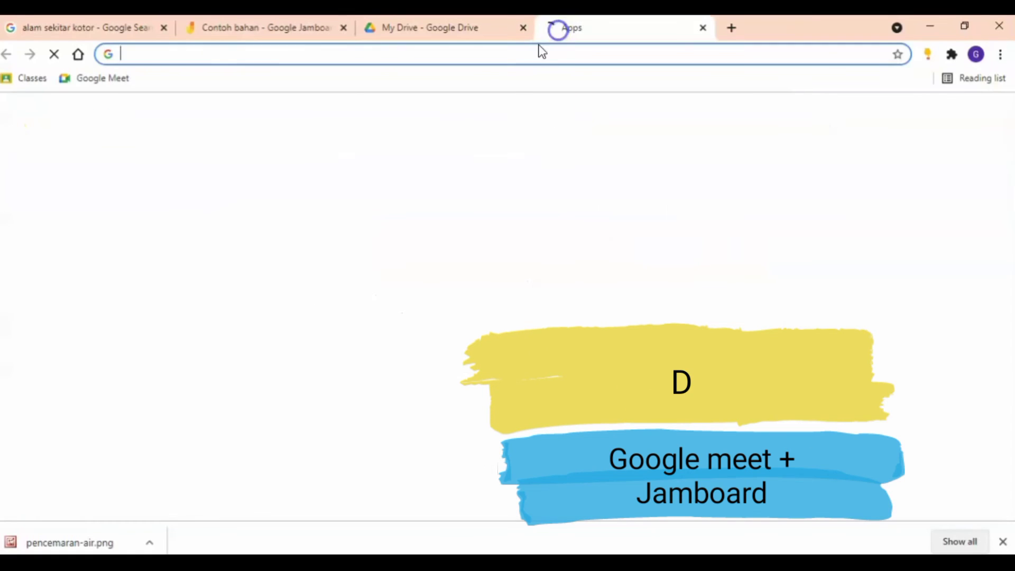
type("google")
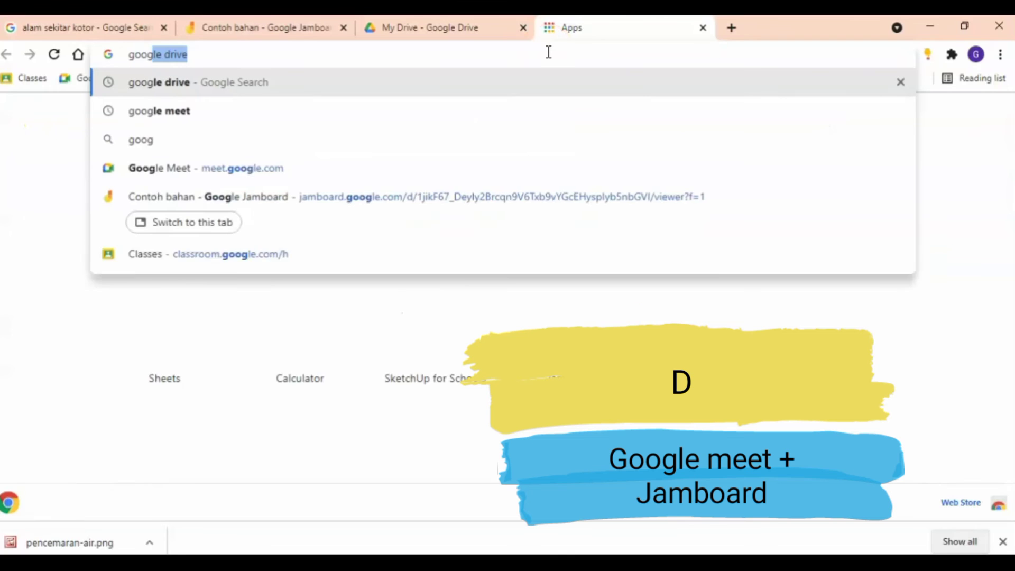
type(" meet")
key("Return")
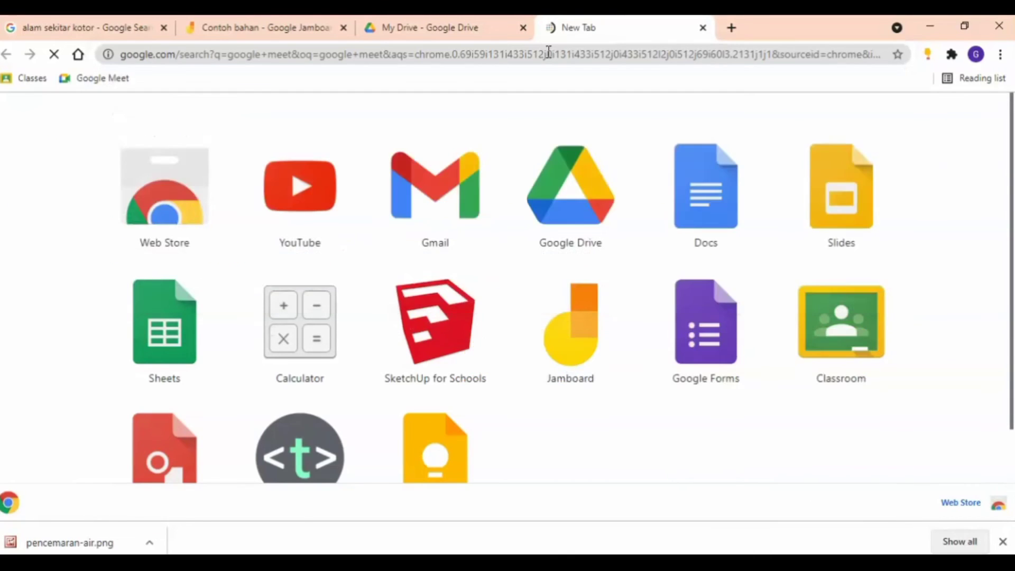
left_click(191, 258)
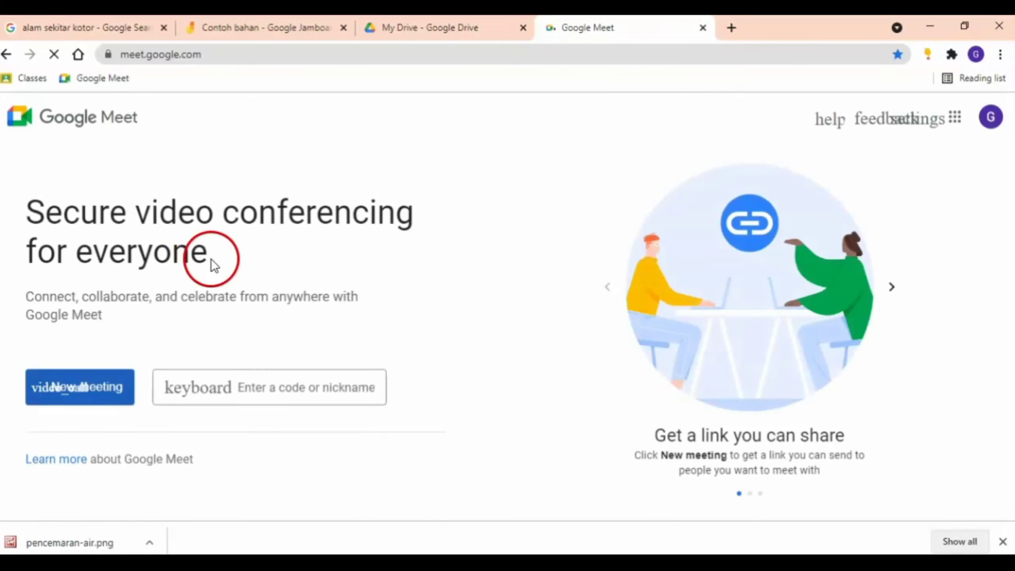
Start an instant meeting, copy its joining info and dismiss the meeting-ready notice
left_click(75, 392)
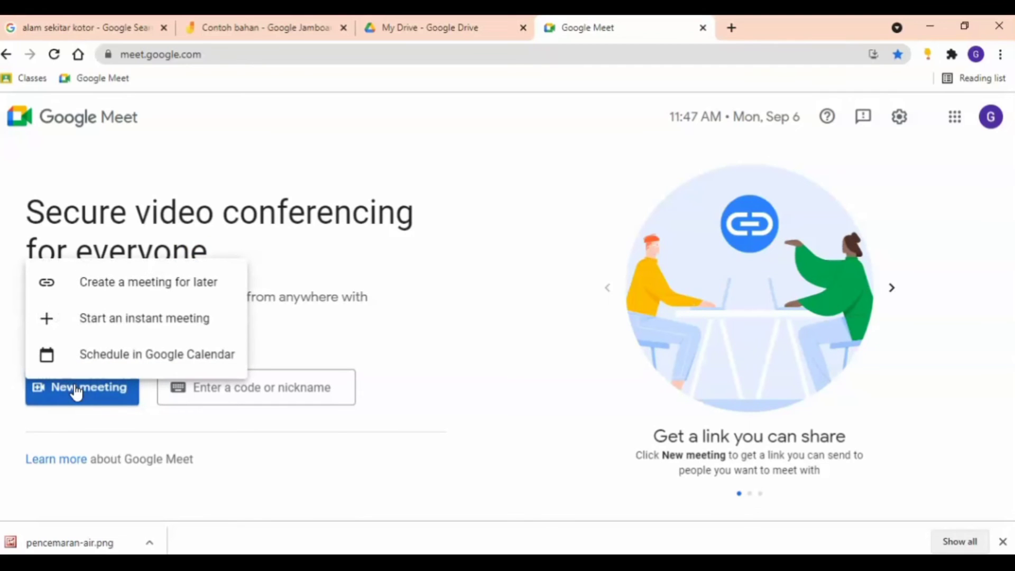
left_click(147, 332)
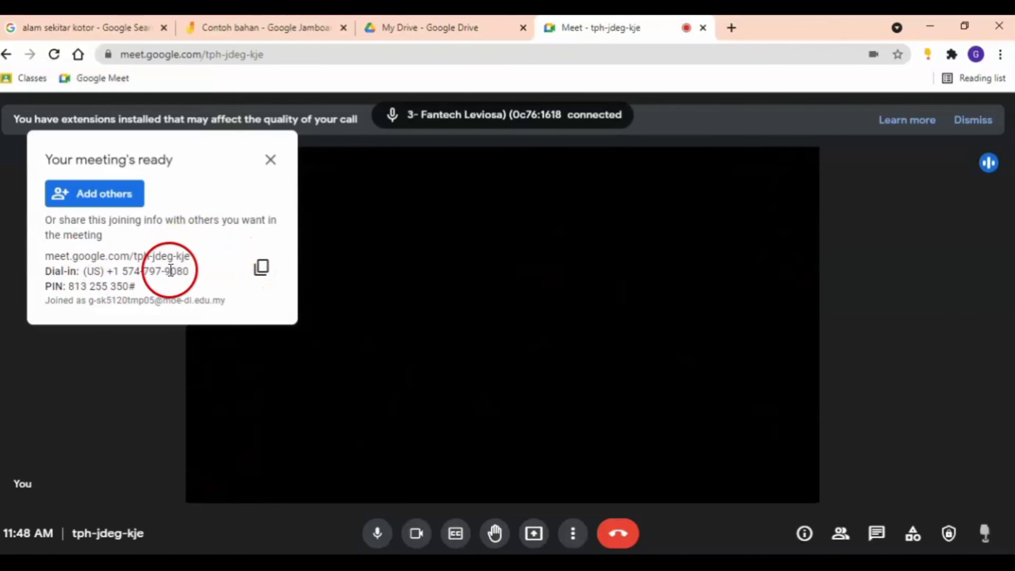
left_click(262, 268)
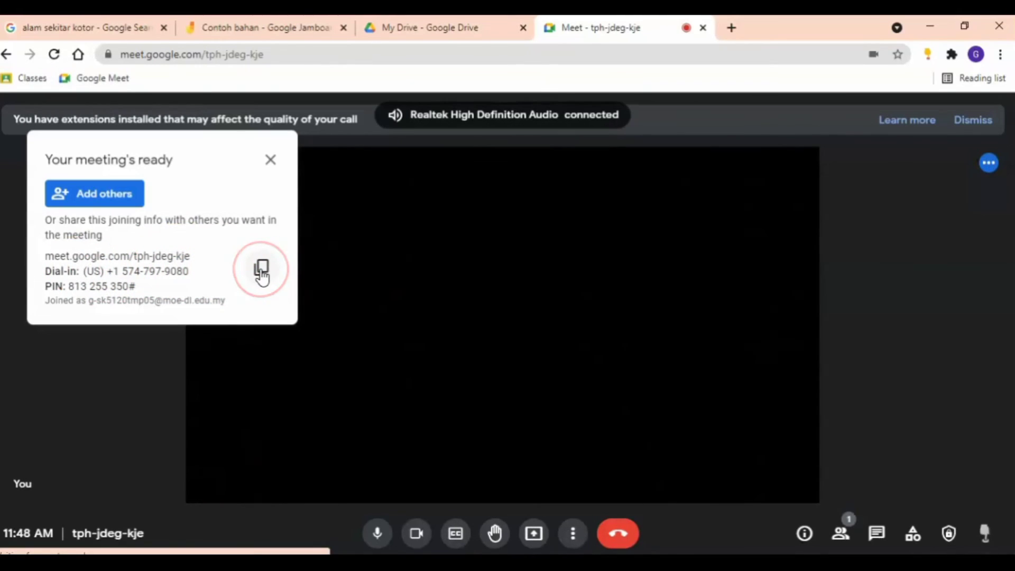
left_click(271, 160)
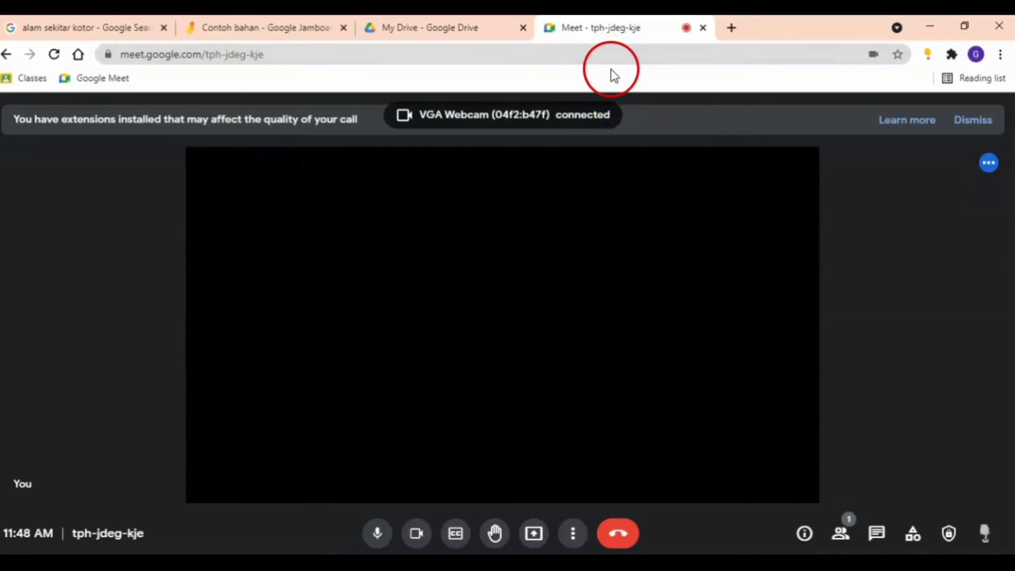
Move the Meet tab into its own window and restore the jam's browser window down from its maximized size
right_click(577, 28)
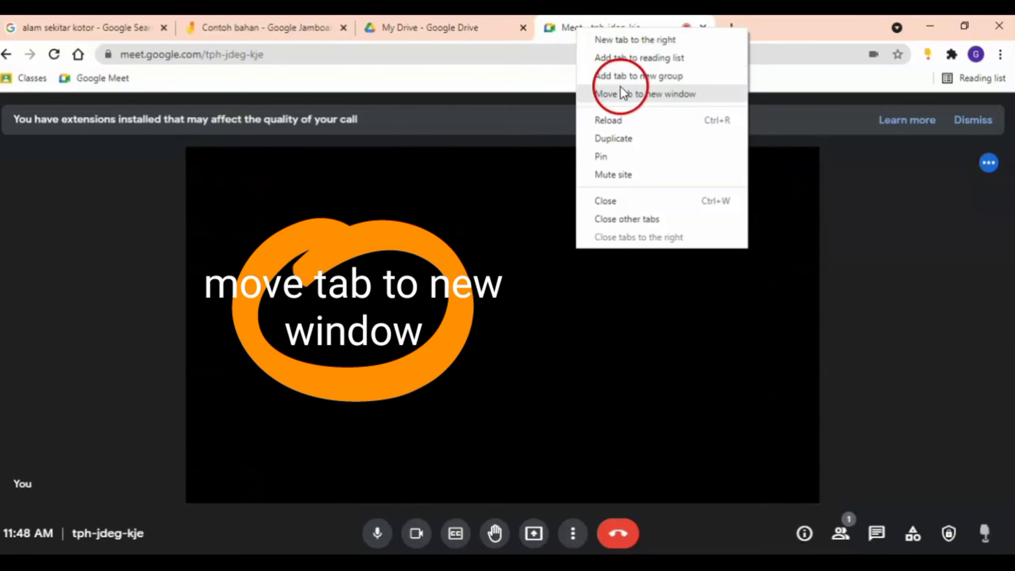
left_click(663, 96)
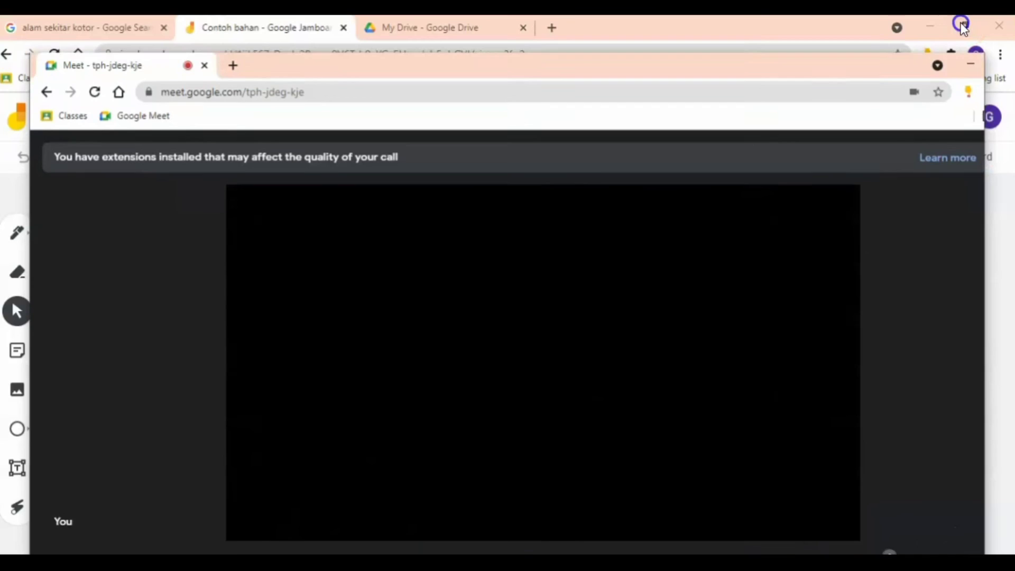
left_click(963, 29)
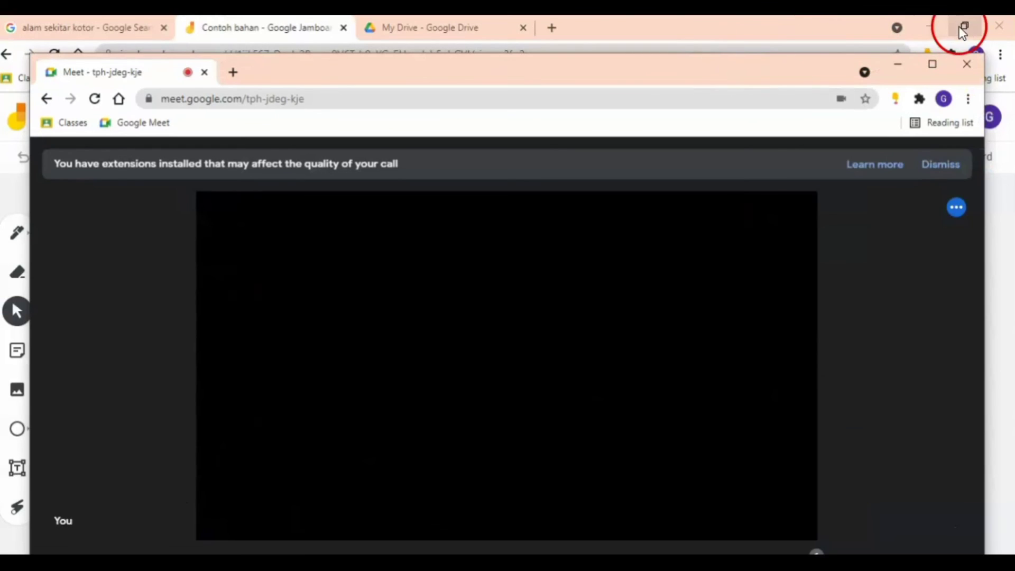
left_click(959, 27)
left_click_drag(725, 62, 701, 41)
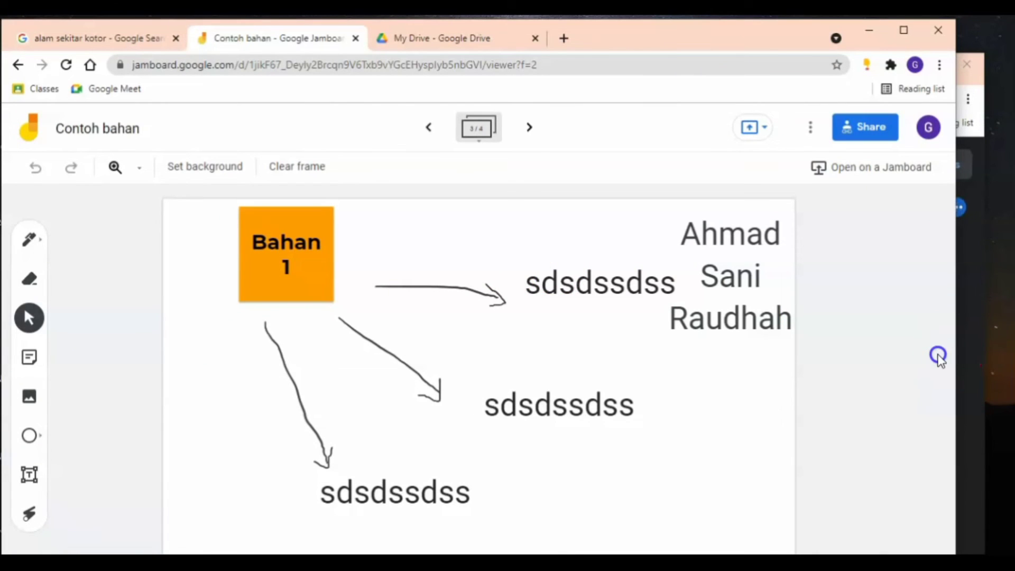
Resize and position the jam and Meet windows so they sit side by side on the screen
left_click_drag(956, 354, 575, 341)
left_click(745, 72)
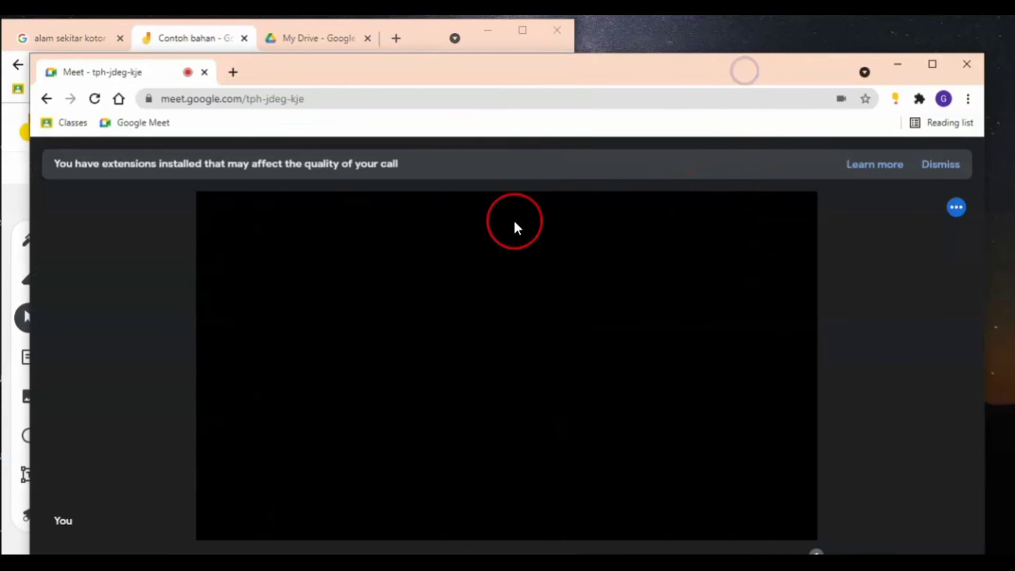
left_click_drag(786, 77, 814, 47)
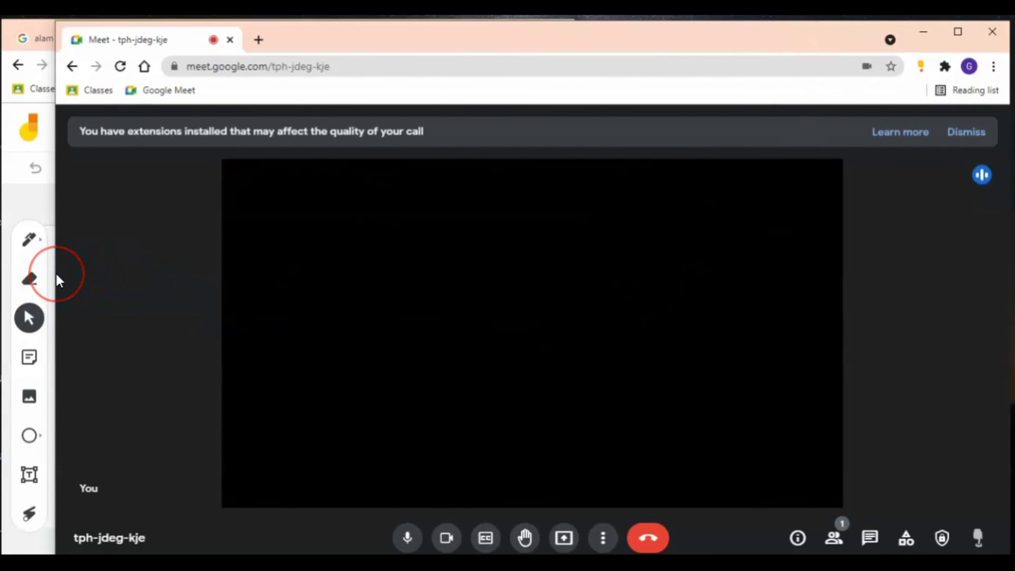
left_click_drag(56, 274, 567, 262)
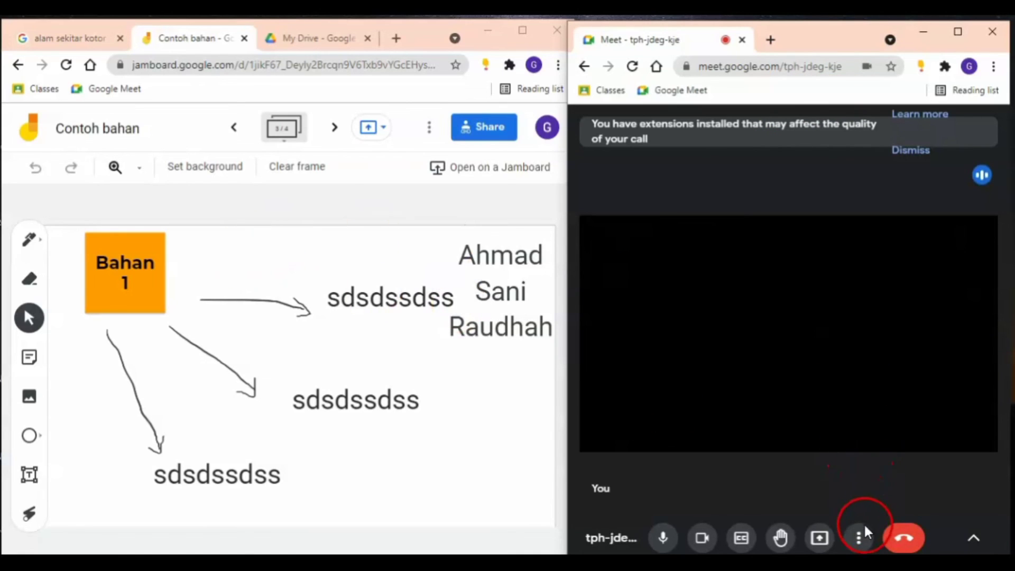
Look over the meeting's additional options, including the whiteboard option for opening a jam, and close them
left_click(860, 538)
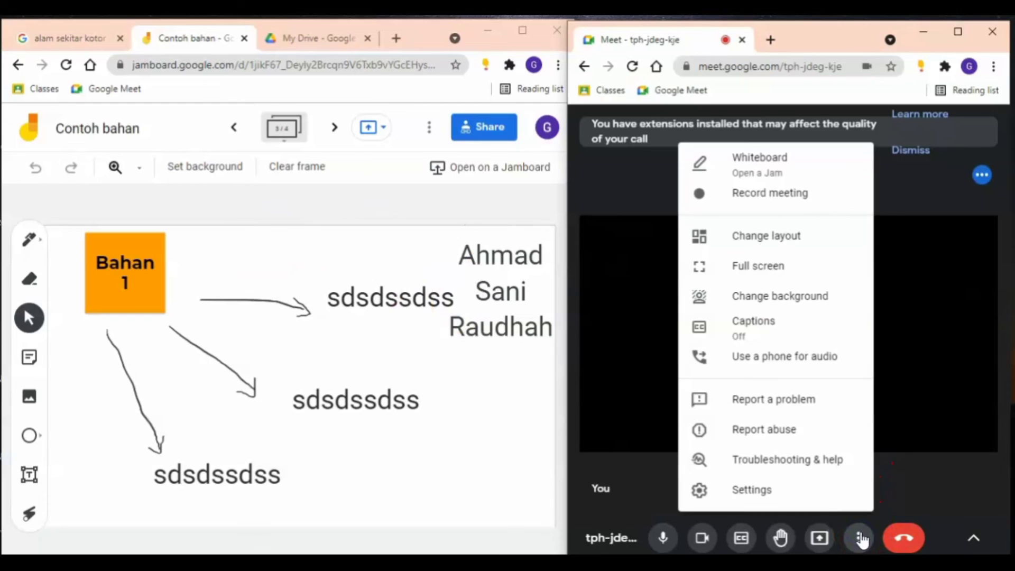
left_click(788, 174)
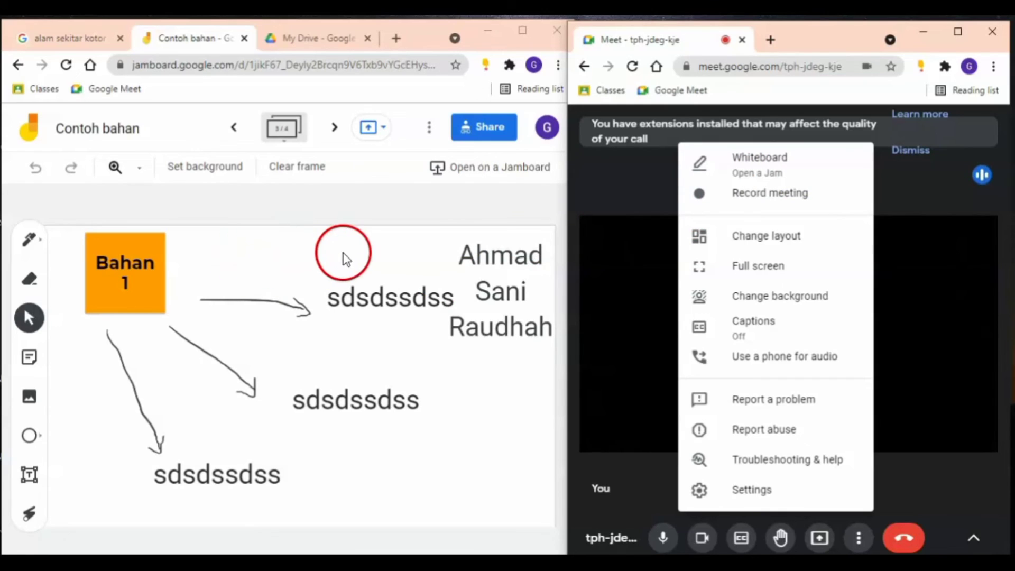
left_click(632, 196)
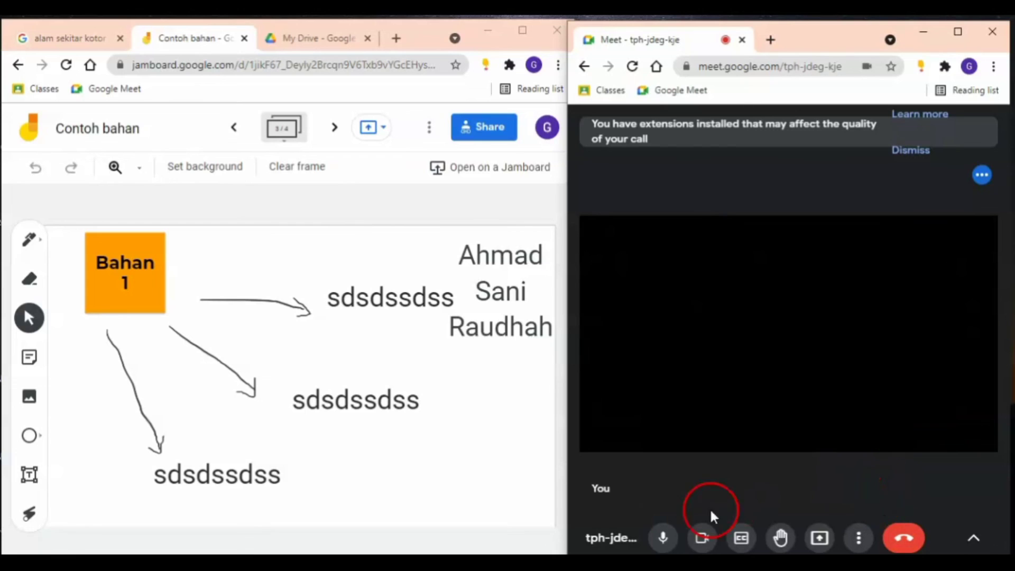
Turn off the microphone and the camera in the meeting
left_click(666, 538)
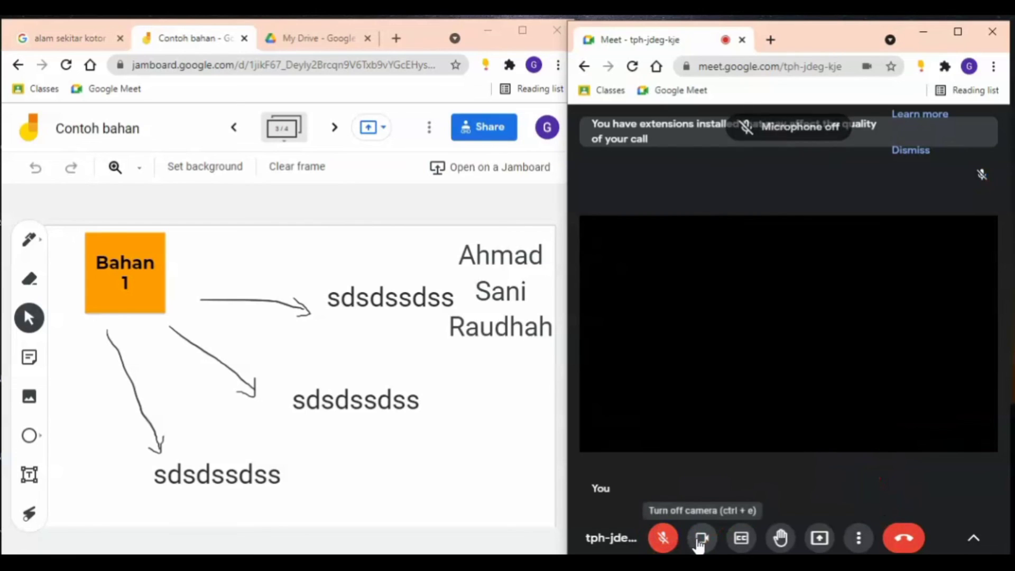
left_click(697, 542)
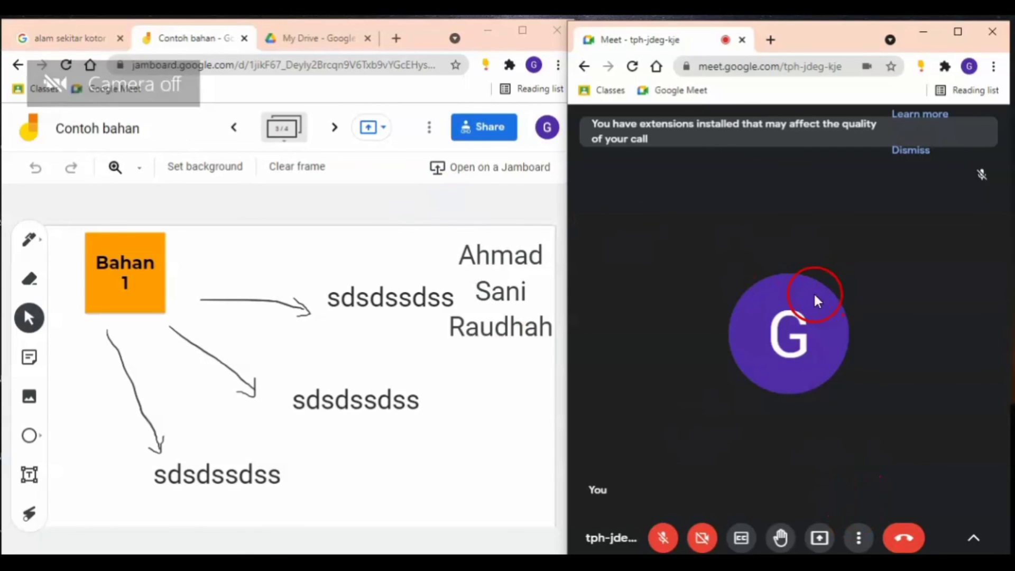
Present the "Contoh bahan" browser window to the meeting and hide the window-sharing notice
left_click(820, 539)
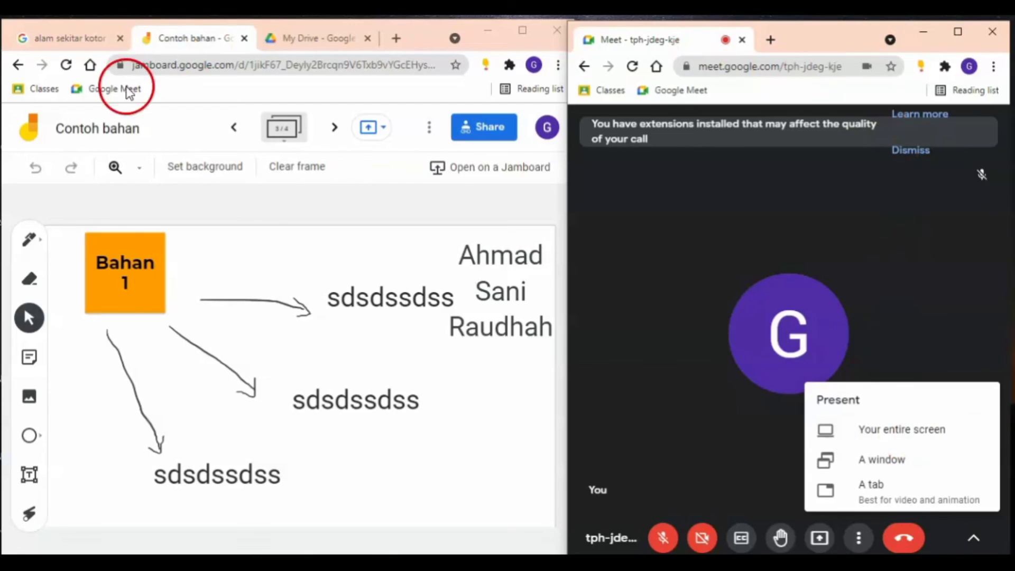
left_click(887, 461)
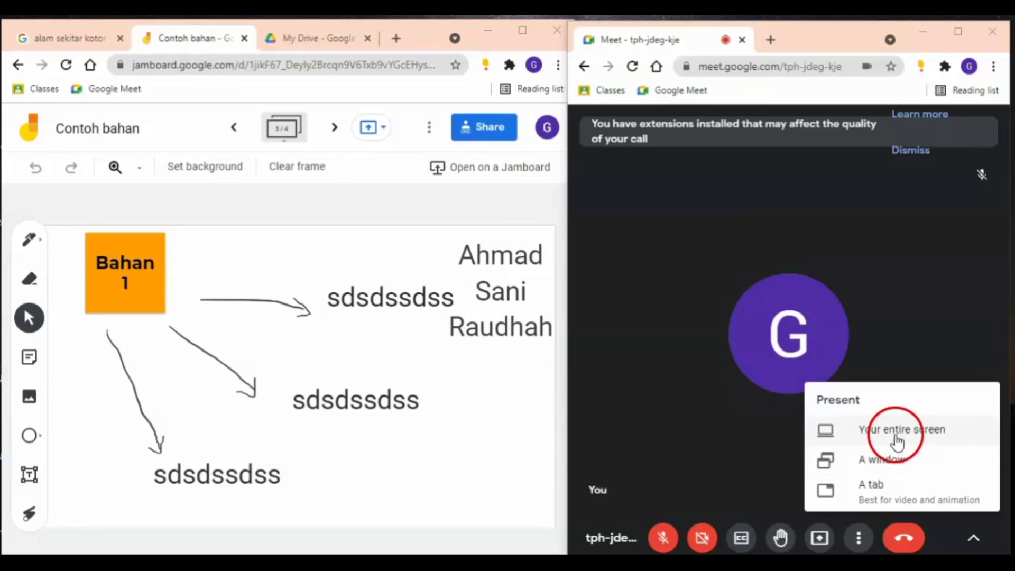
left_click(902, 469)
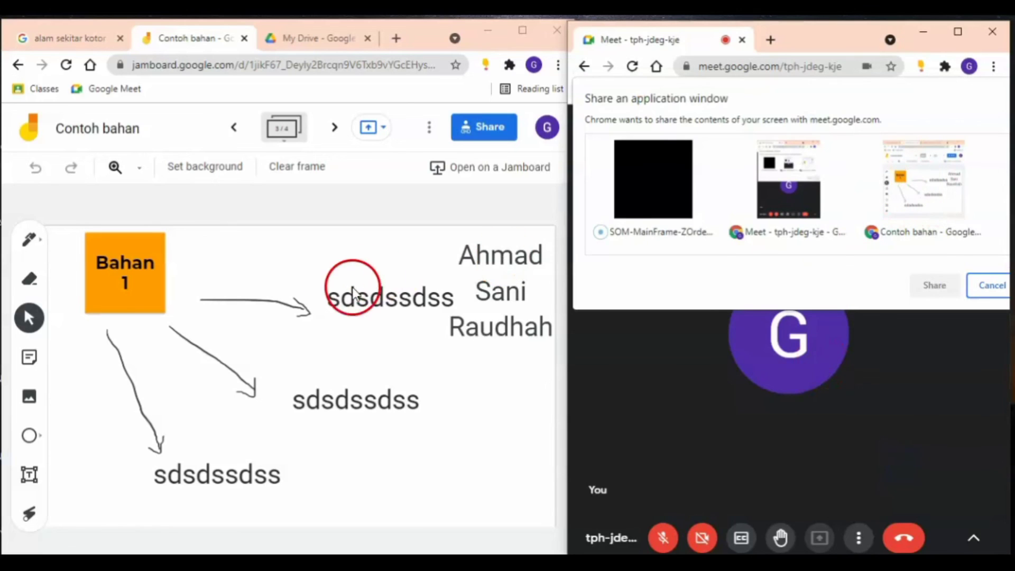
left_click(929, 179)
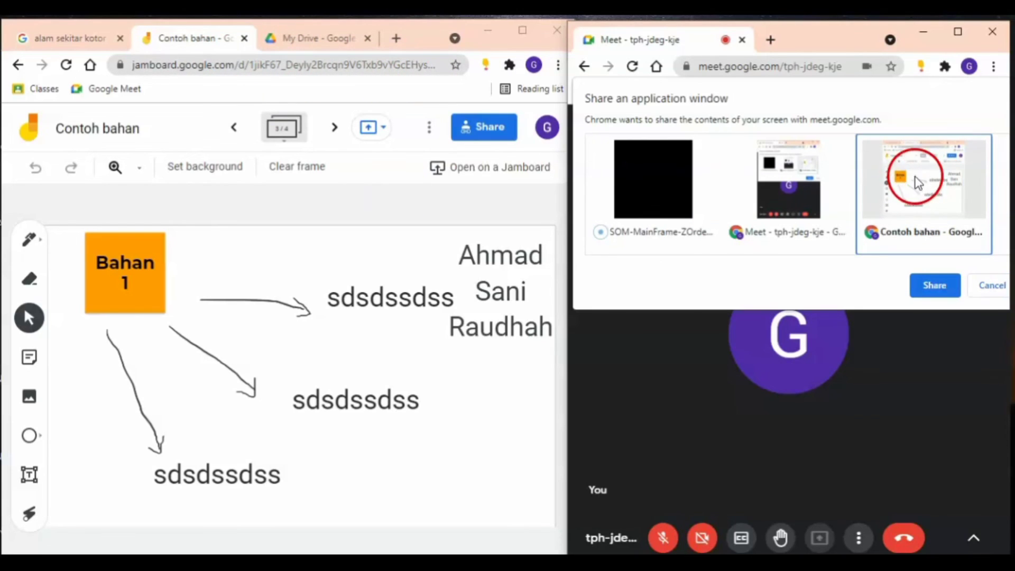
left_click(935, 286)
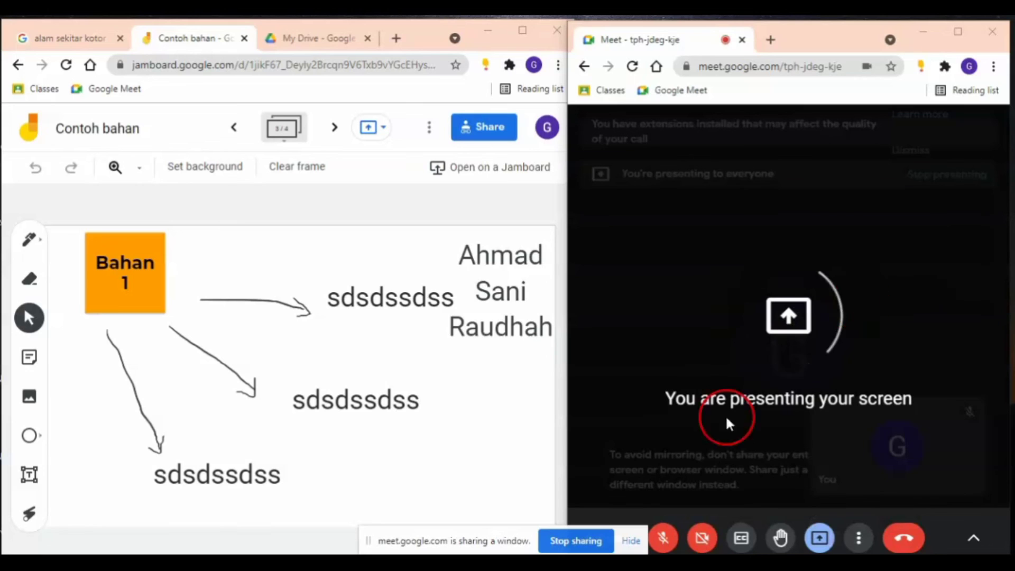
left_click(631, 542)
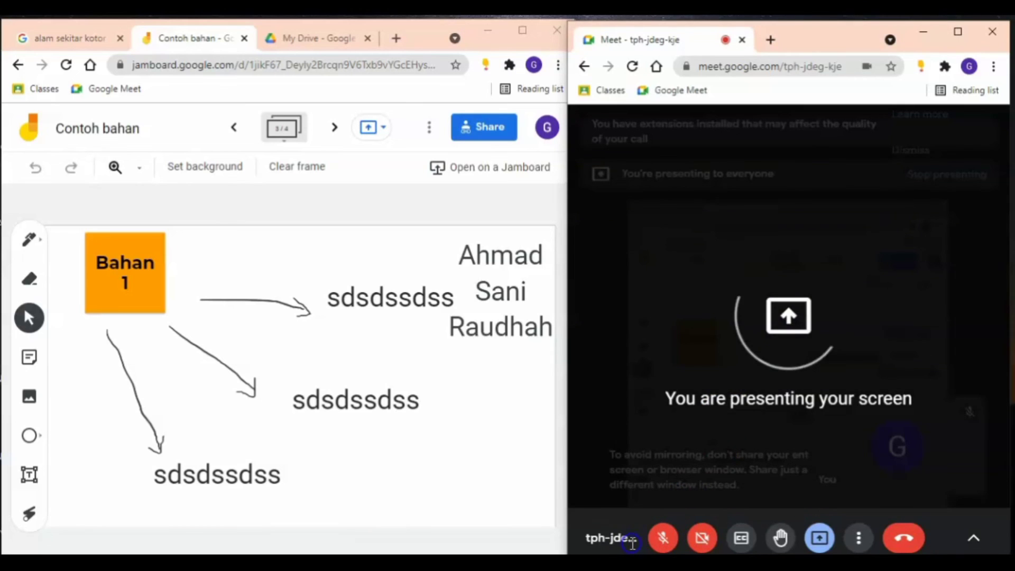
Go back to the jam's first frame while presenting, and stop presenting the window
mouse_move(877, 382)
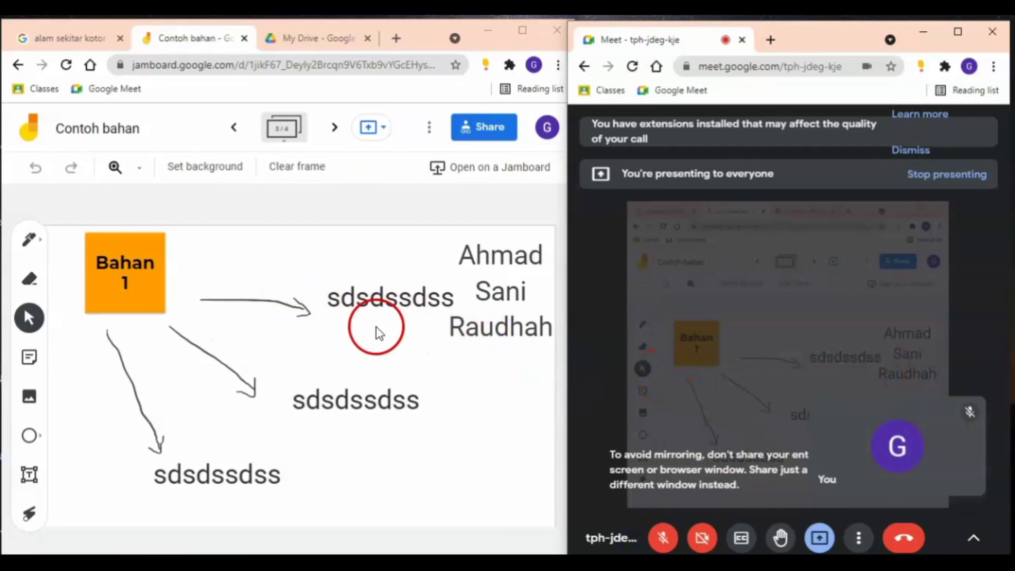
left_click(244, 131)
left_click(246, 137)
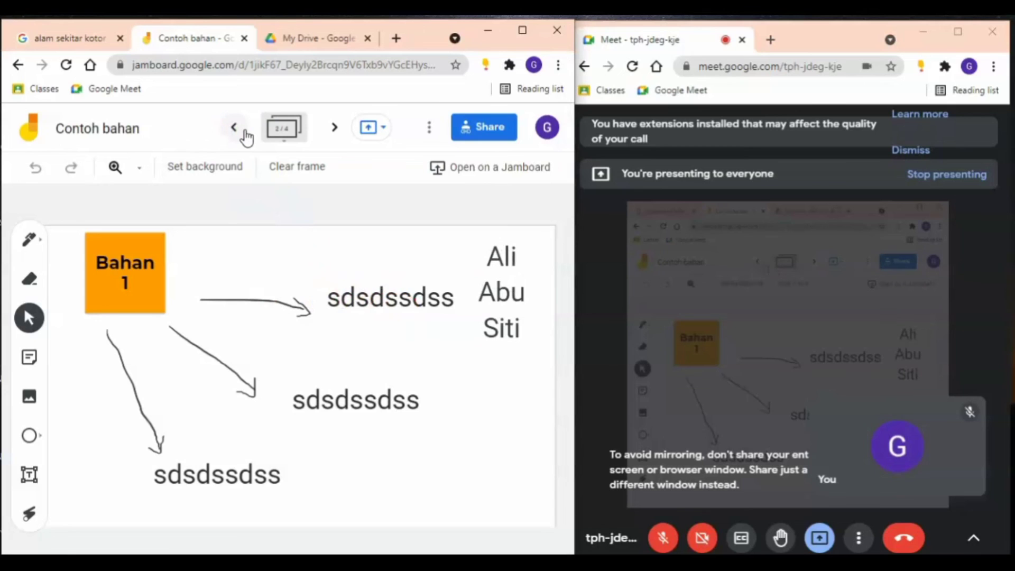
left_click(242, 135)
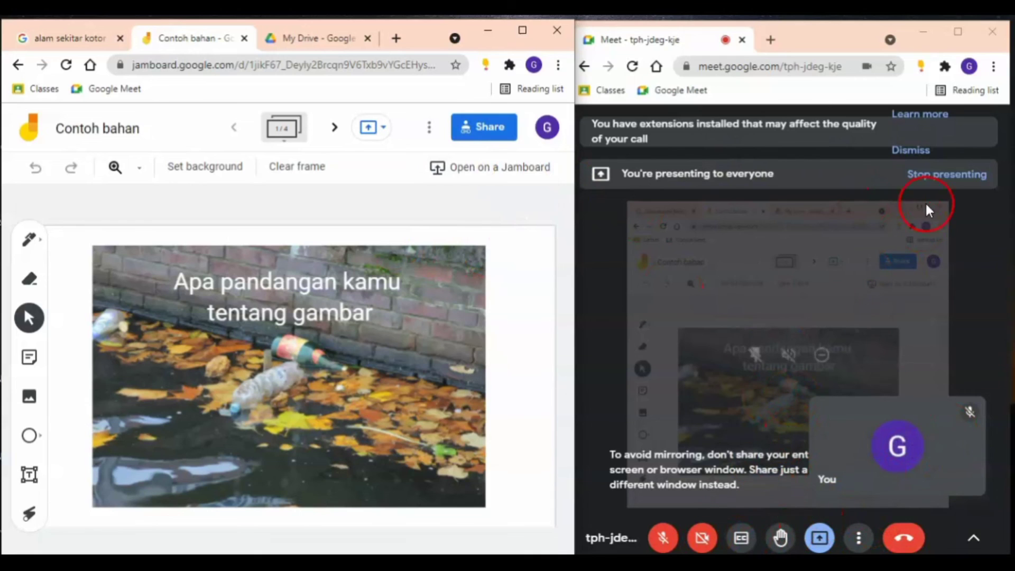
left_click(944, 184)
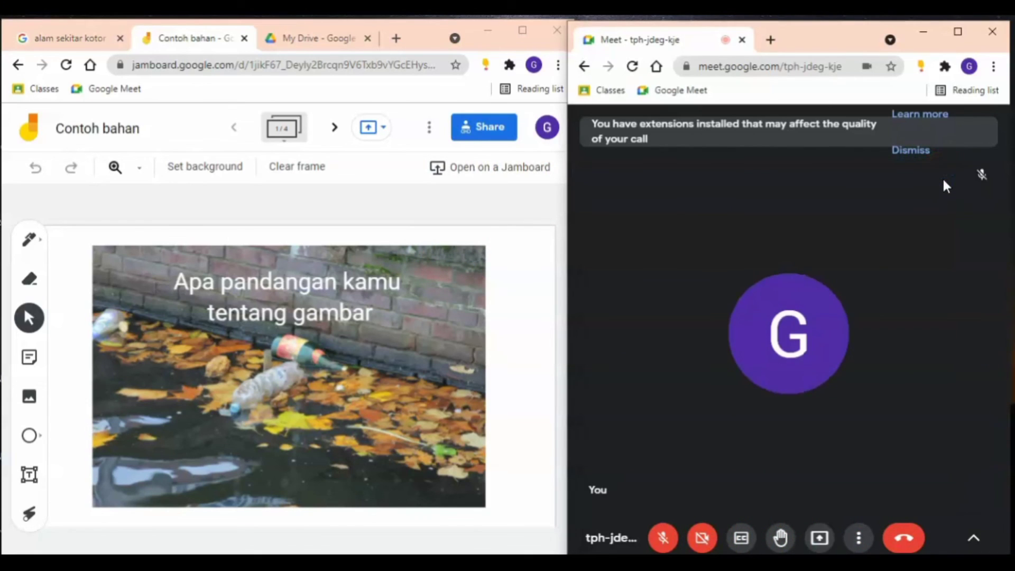
left_click(819, 539)
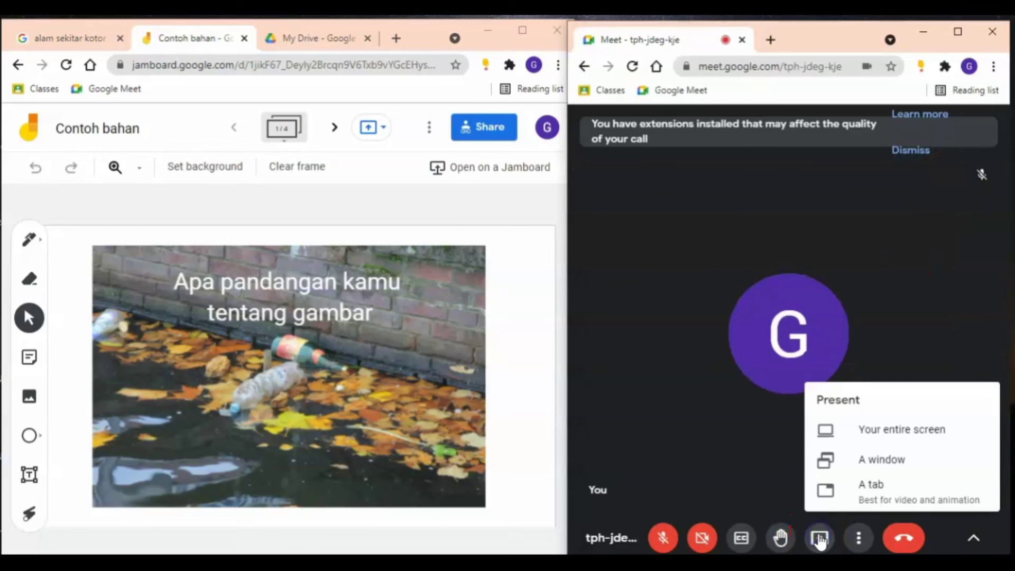
left_click(884, 428)
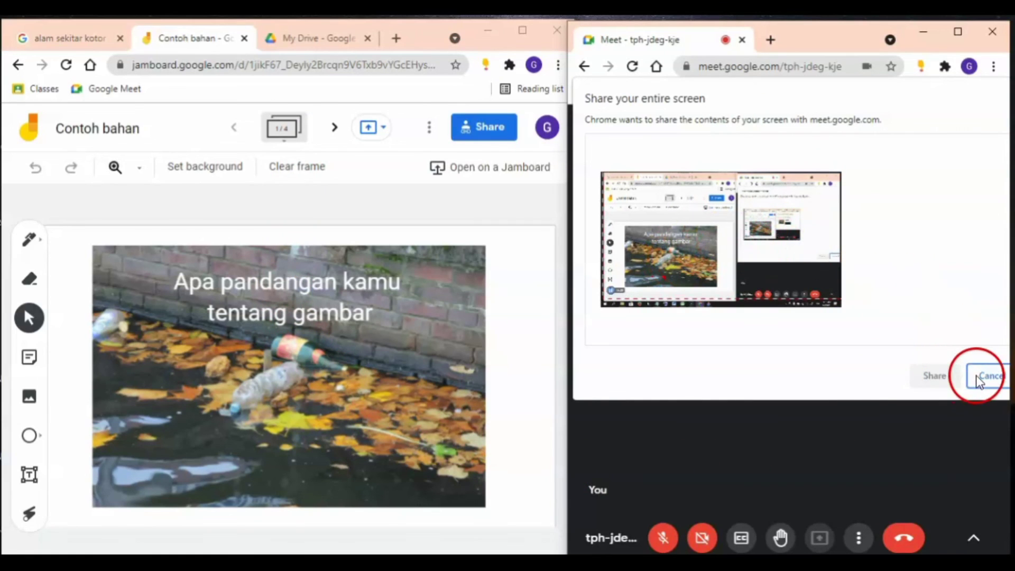
left_click(990, 376)
Present the "Contoh bahan" window to the meeting again
left_click(823, 540)
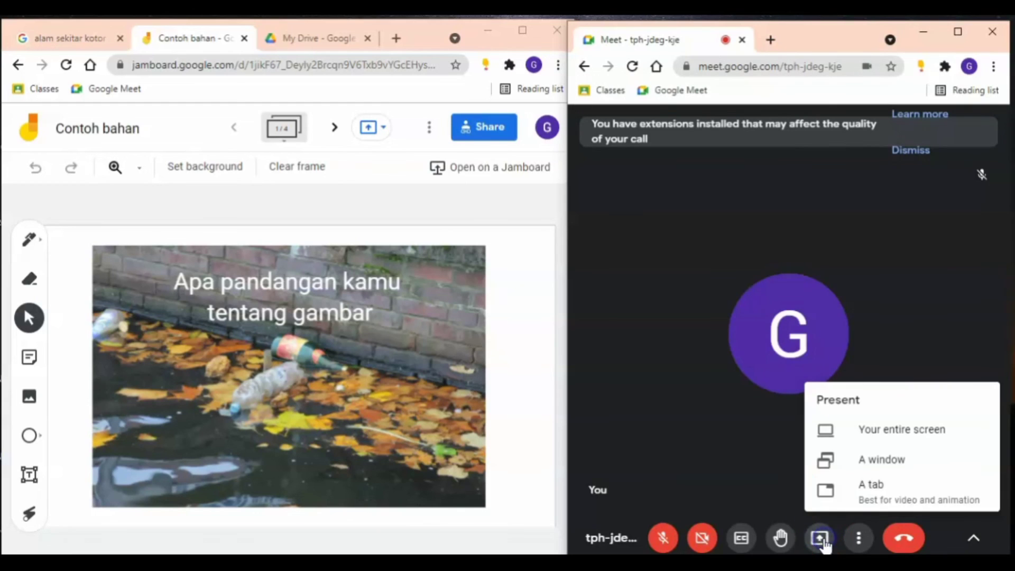
left_click(879, 461)
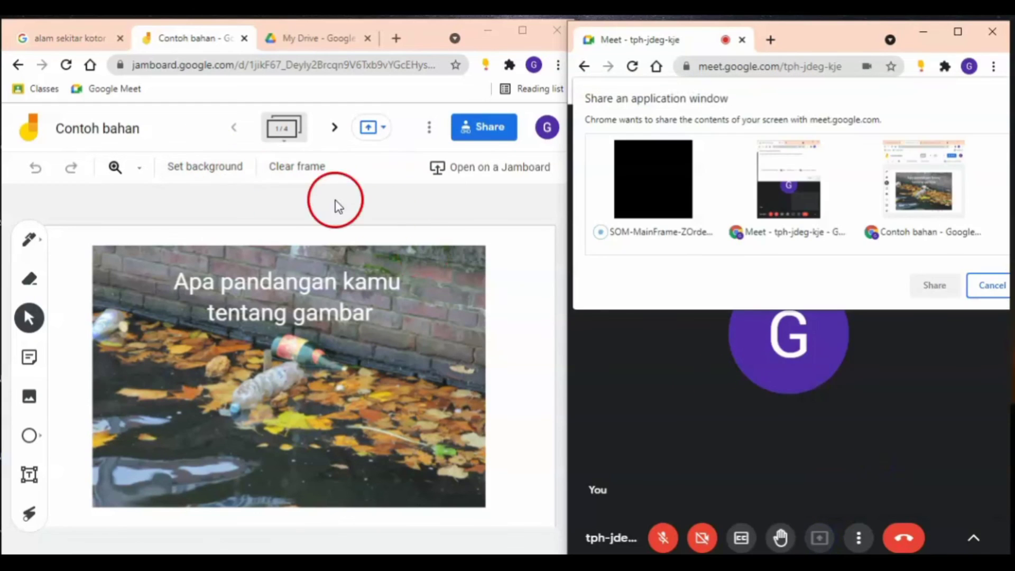
left_click(945, 211)
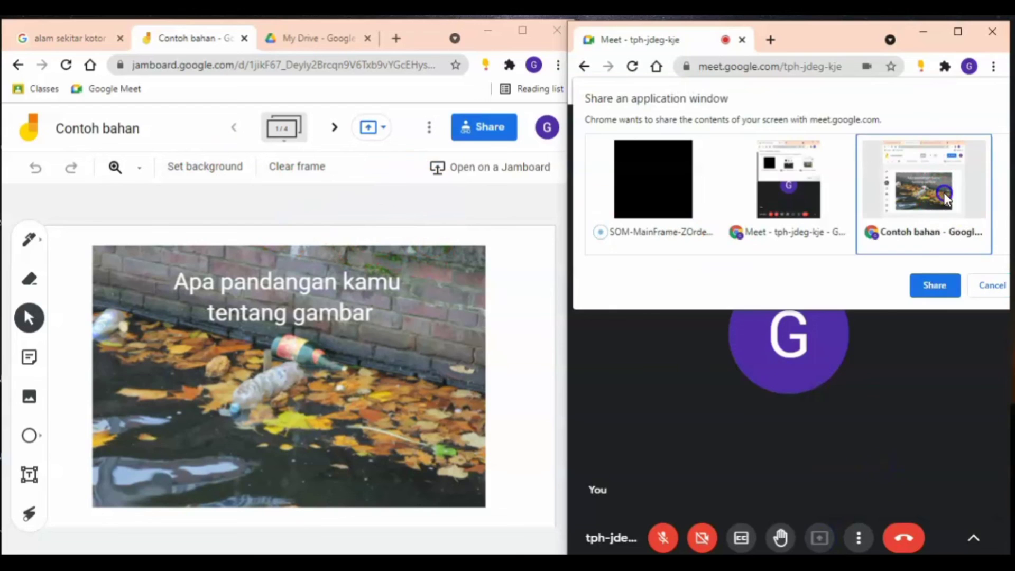
left_click(937, 285)
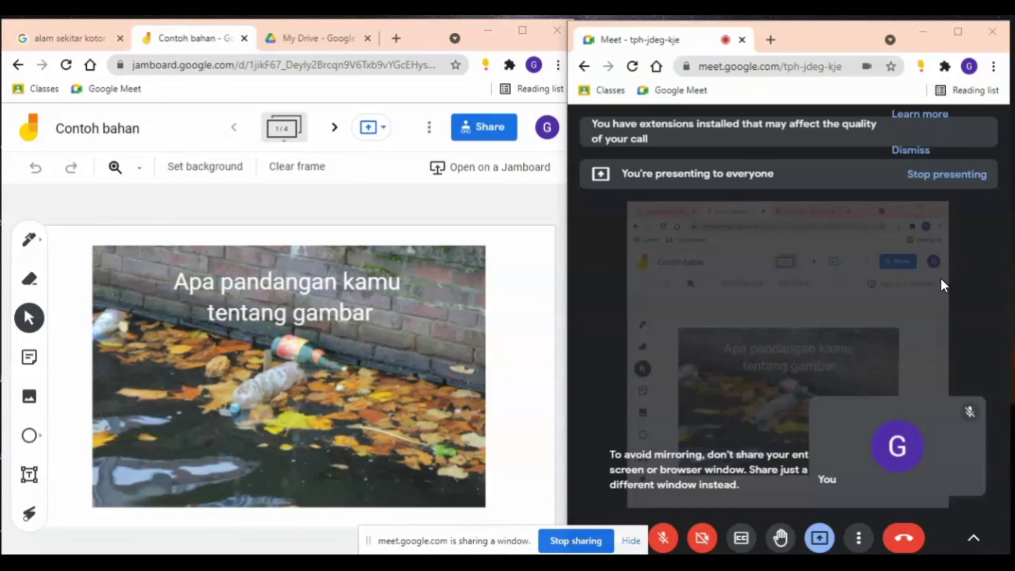
left_click(831, 365)
Review the jam's sharing settings and link access, and close the sharing dialog
left_click(483, 125)
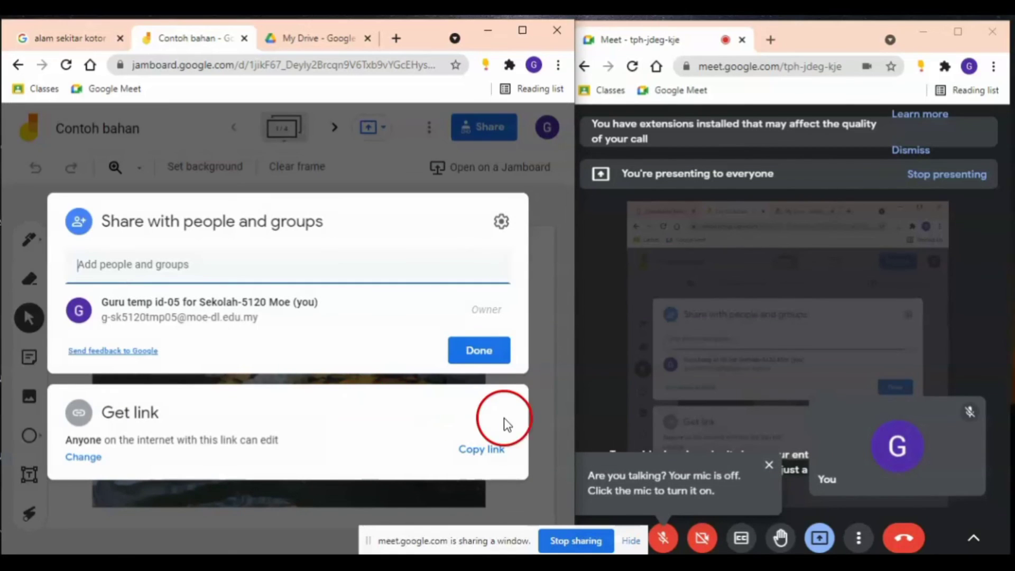
left_click(552, 392)
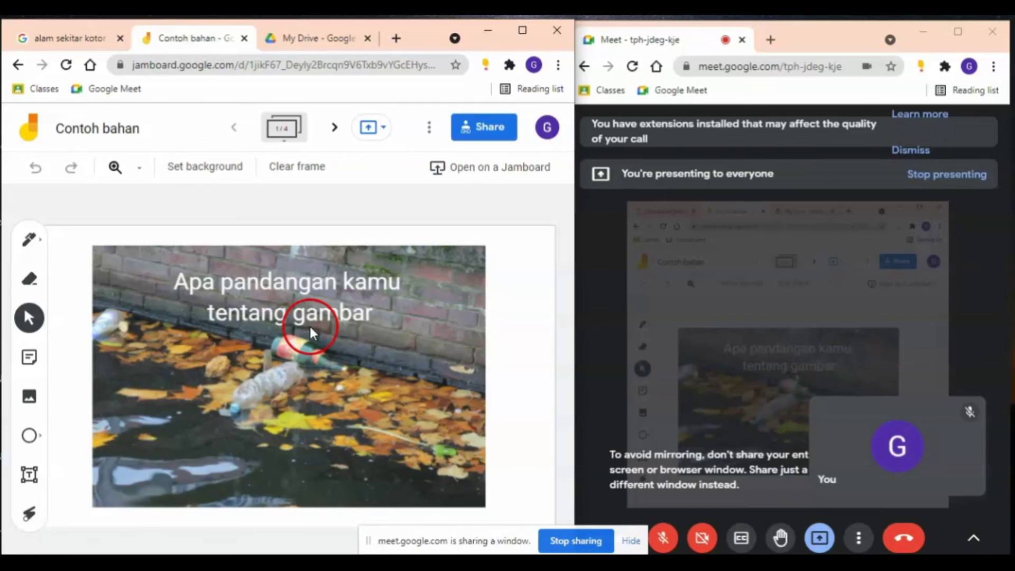
Go to the jam's third frame and draw two freehand pen strokes beside the orange "Bahan 1" note
left_click(334, 139)
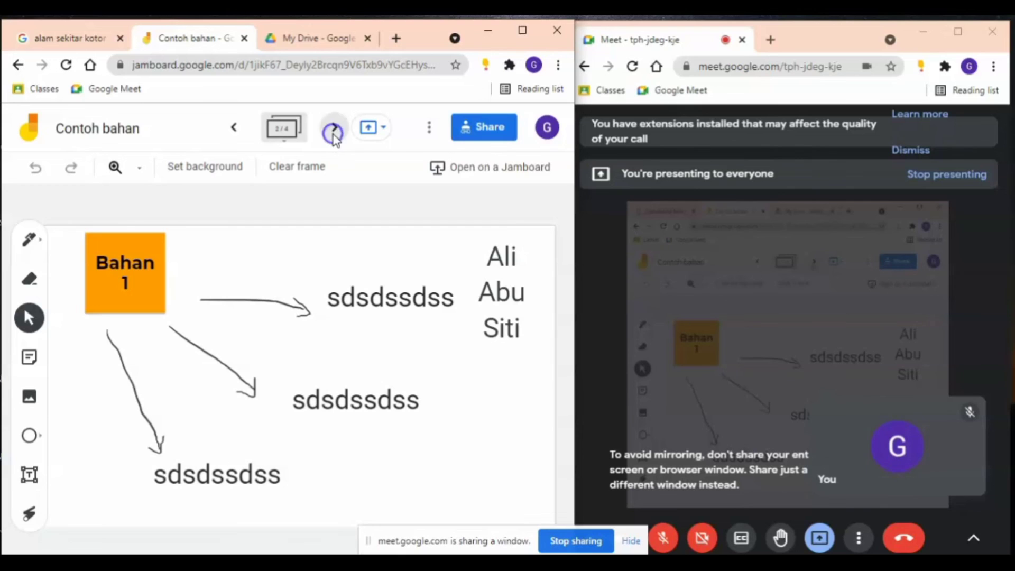
left_click(334, 139)
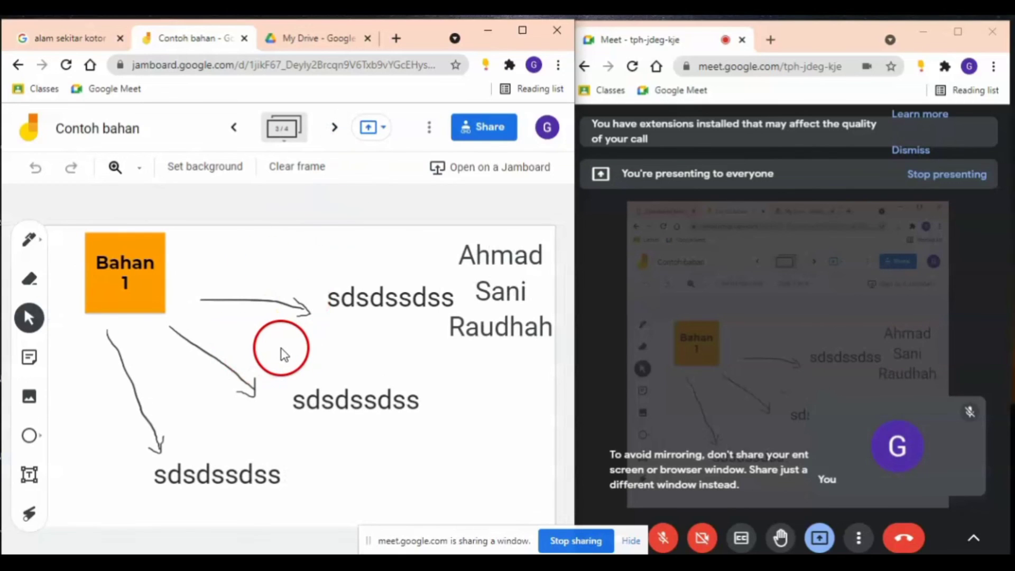
left_click(26, 239)
left_click_drag(215, 253, 353, 331)
left_click_drag(205, 289, 285, 376)
Add a yellow sticky note reading "hhh" to the third frame and deselect it
left_click(31, 358)
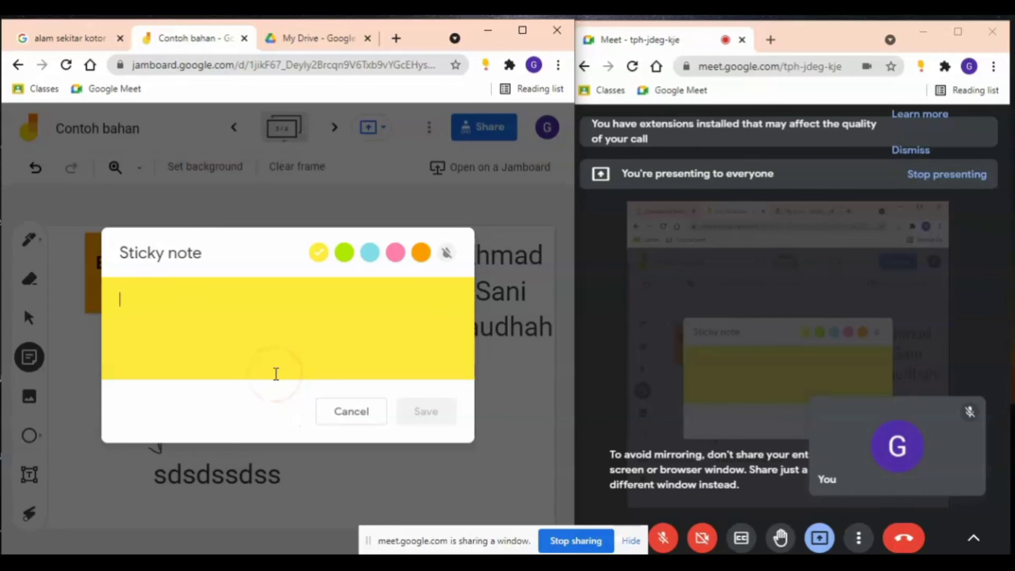
type("hhh")
left_click(439, 411)
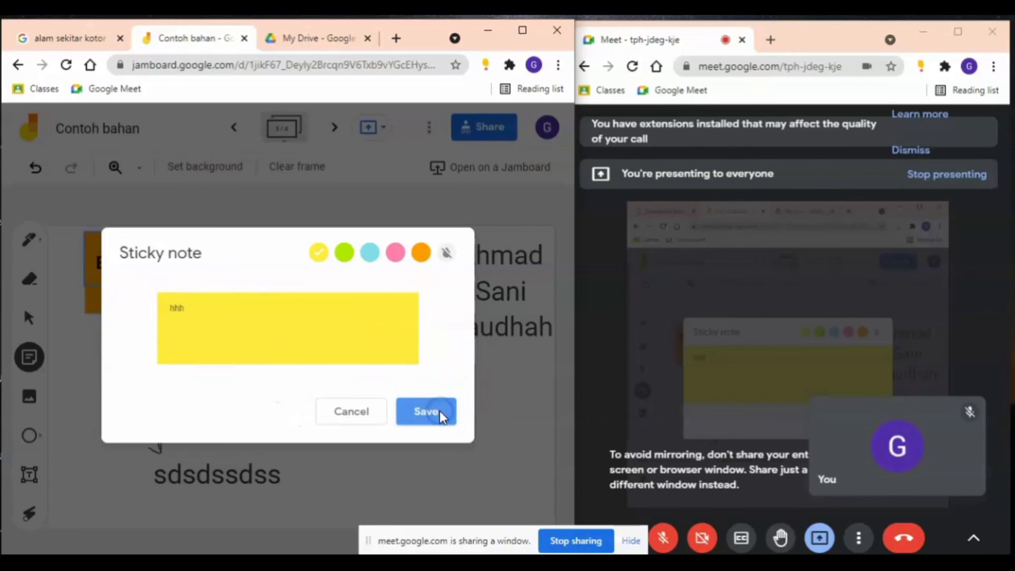
left_click(368, 412)
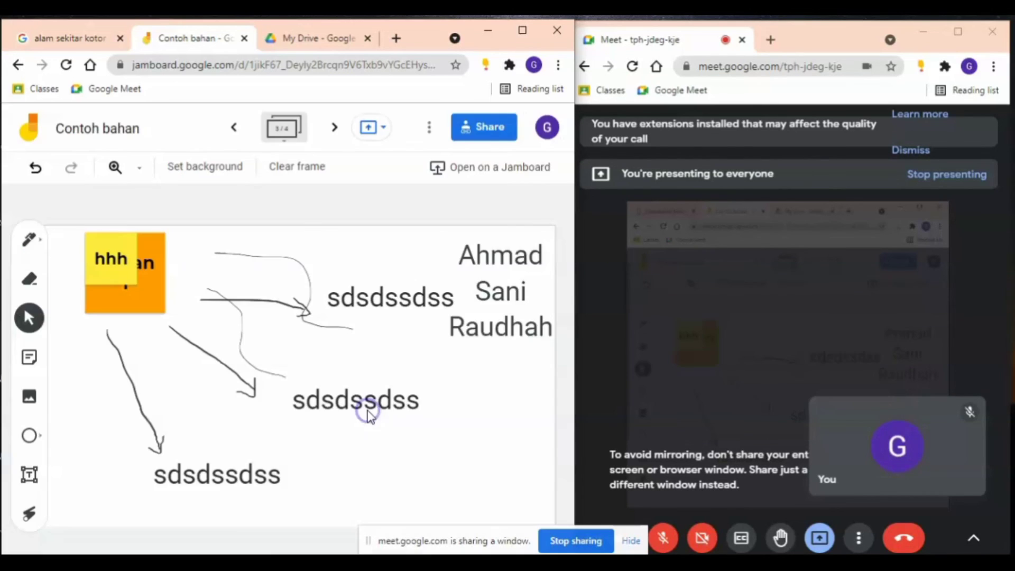
left_click(469, 375)
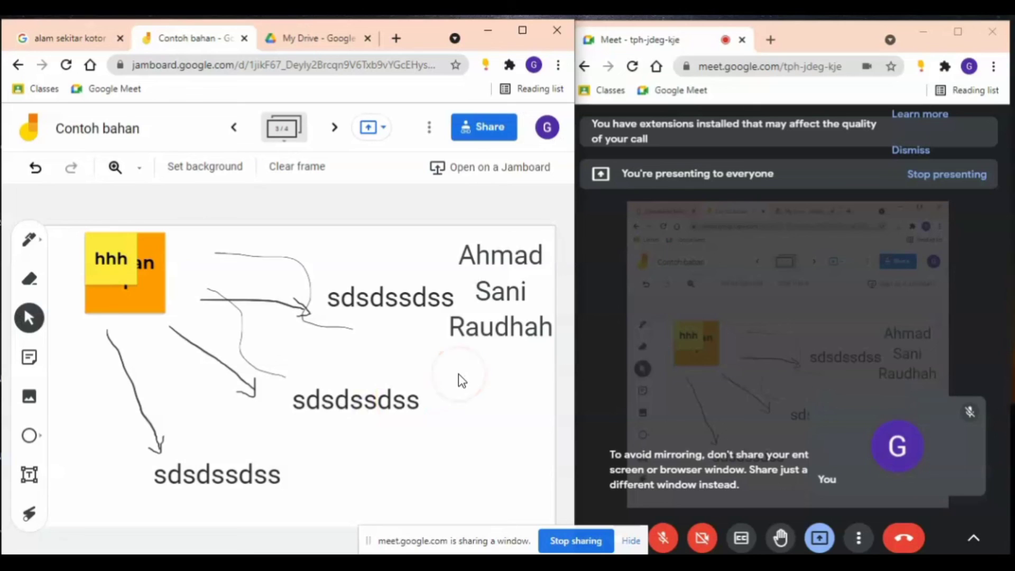
left_click(364, 337)
left_click(392, 370)
left_click(408, 369)
left_click(399, 389)
left_click(377, 384)
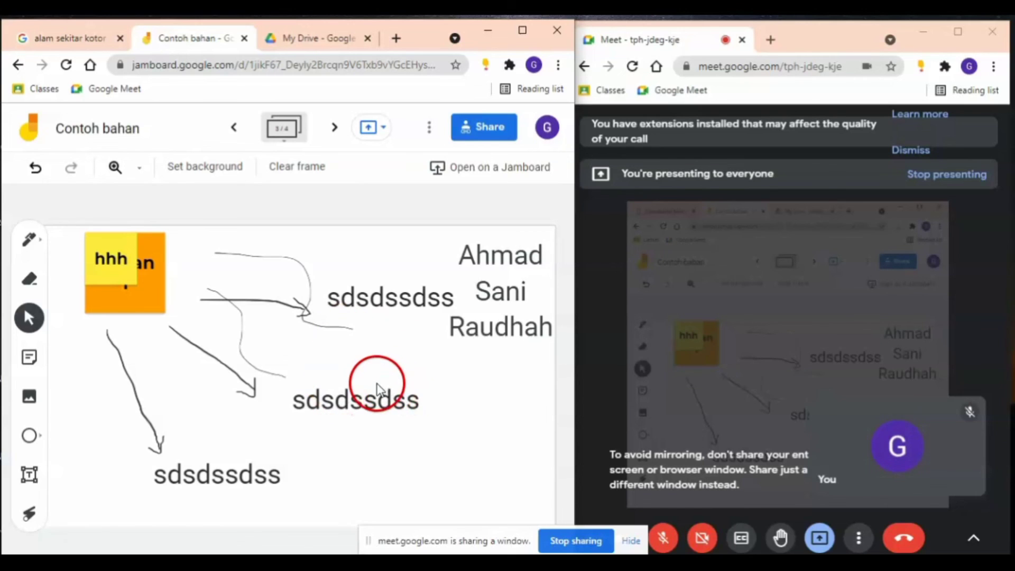
left_click(411, 302)
left_click(400, 303)
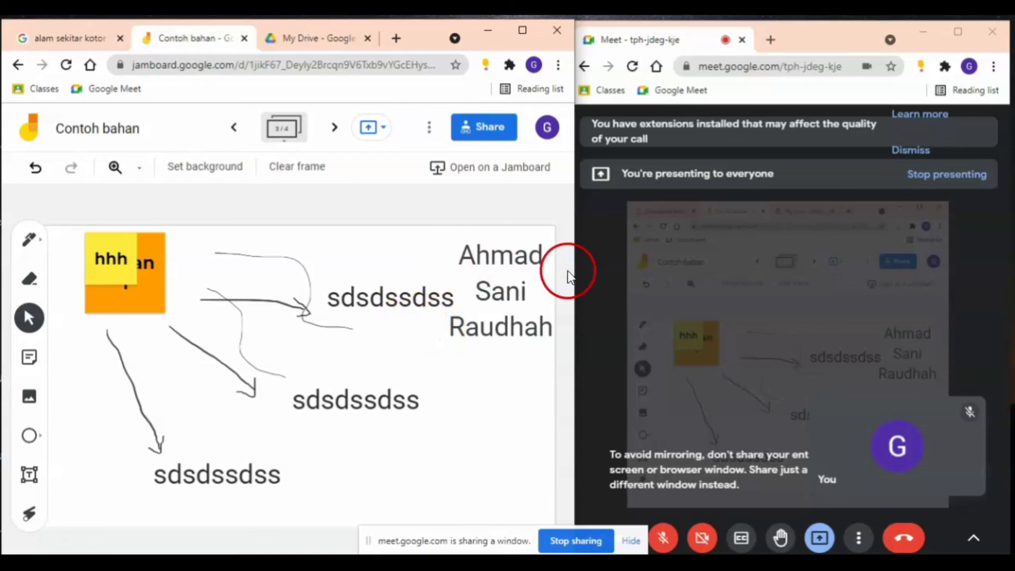
mouse_move(603, 345)
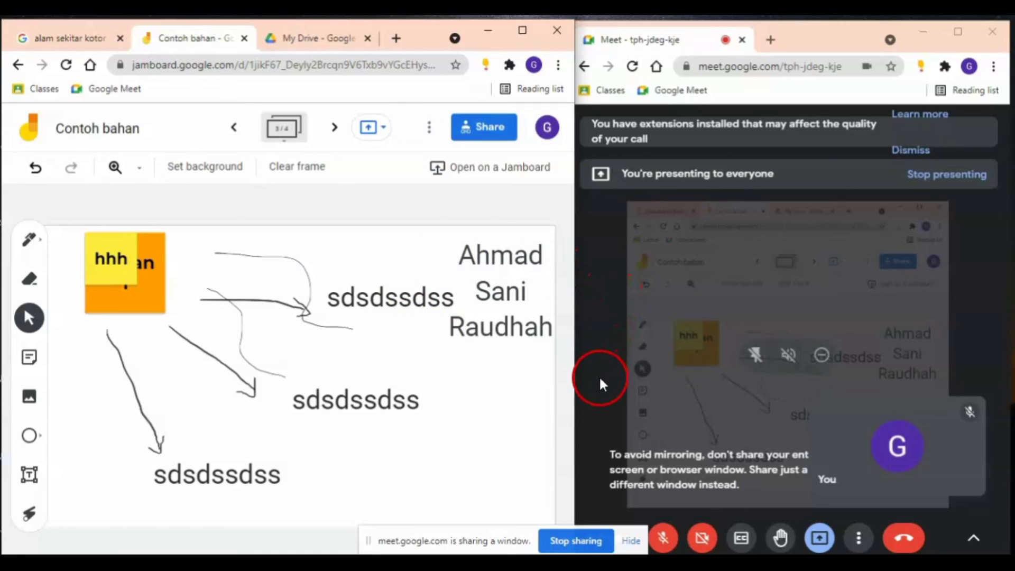